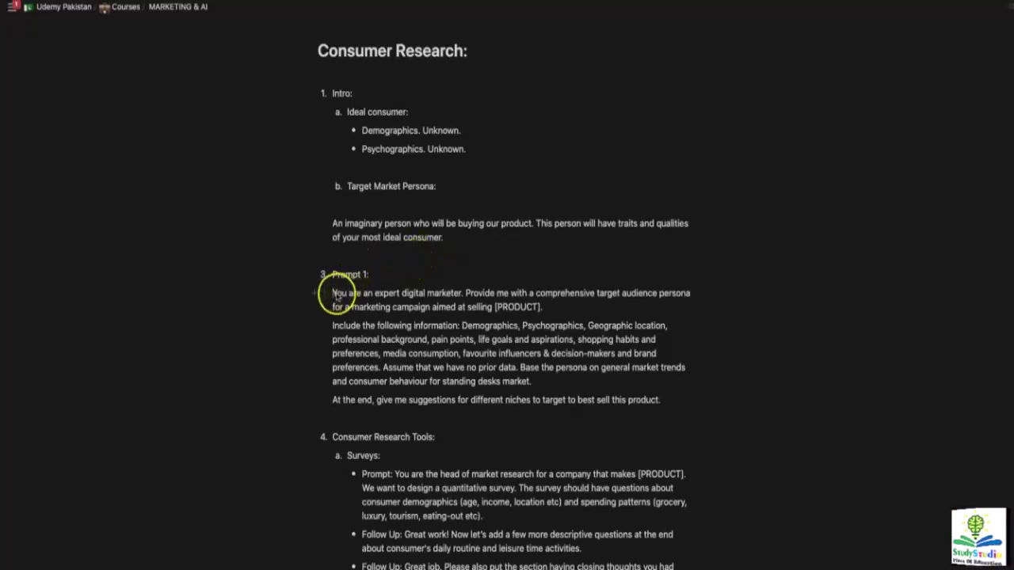
- Copy the full Prompt 1 text from the Consumer Research notes and paste it into a new ChatGPT message
{"action": "left_click_drag", "start_coordinate": [336, 295], "coordinate": [666, 407]}
{"action": "key", "text": "ctrl+c"}
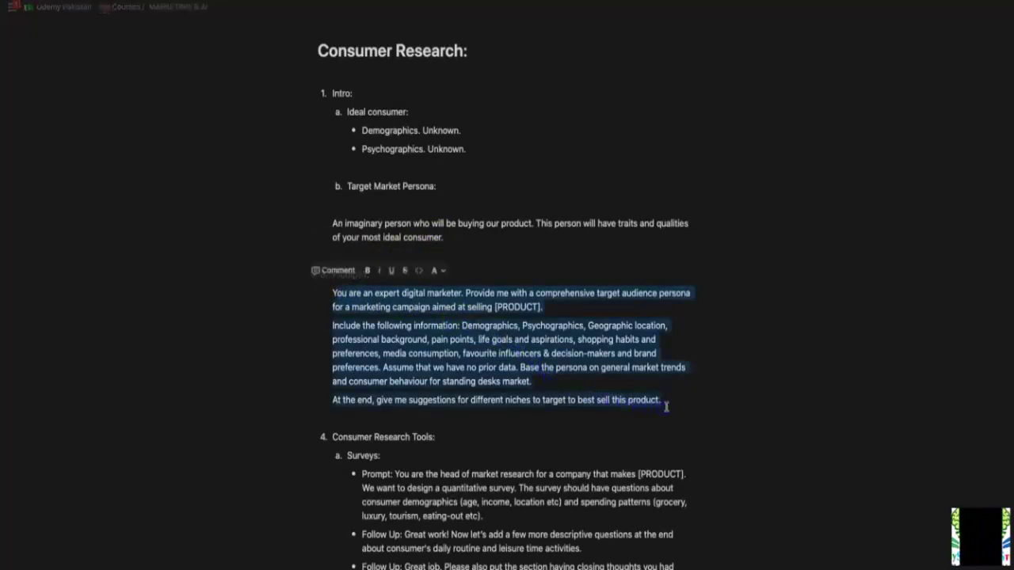
{"action": "left_click", "coordinate": [89, 2]}
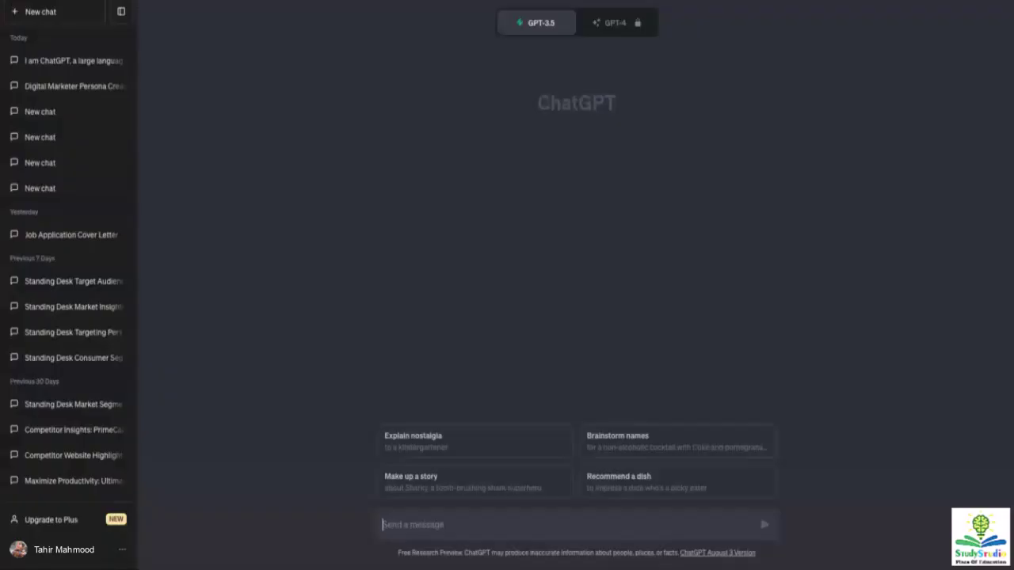
{"action": "left_click", "coordinate": [603, 521]}
{"action": "key", "text": "ctrl+v"}
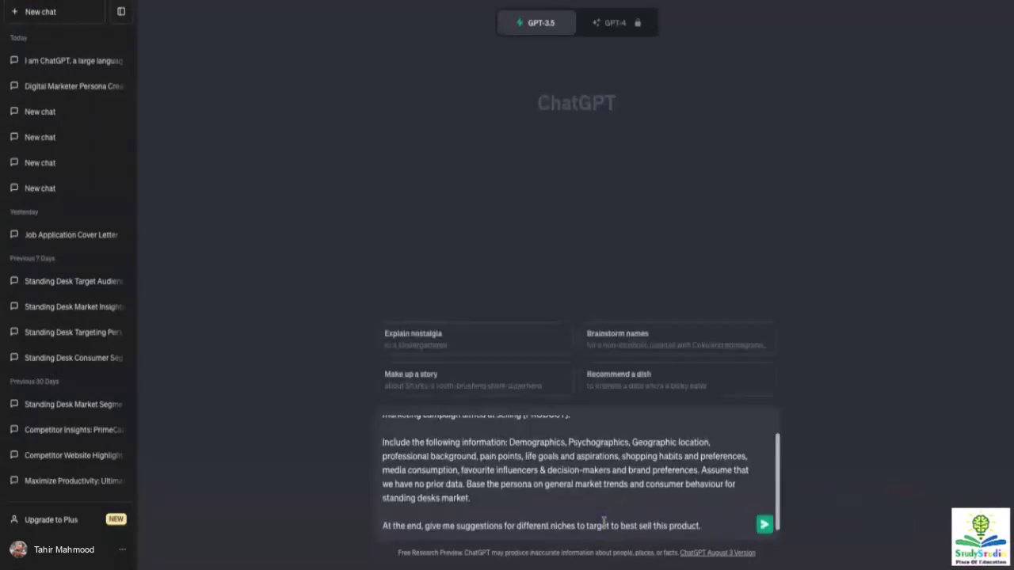
- Correct the first word of the pasted prompt to "You"
{"action": "scroll", "coordinate": [527, 452], "scroll_direction": "up", "scroll_amount": 1}
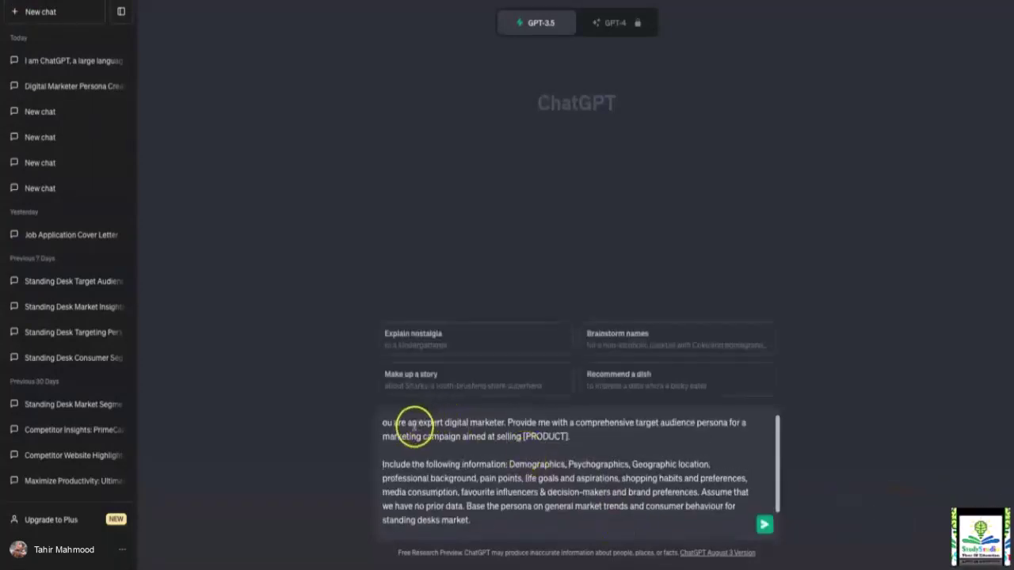
{"action": "double_click", "coordinate": [386, 422]}
{"action": "type", "text": "You"}
- Replace the [PRODUCT] placeholder in the prompt's first paragraph with "standing desk"
{"action": "key", "text": "Right"}
{"action": "key", "text": "Right"}
{"action": "key", "text": "Right"}
{"action": "key", "text": "Right"}
{"action": "key", "text": "Right"}
{"action": "key", "text": "Right"}
{"action": "key", "text": "Right"}
{"action": "key", "text": "Right"}
{"action": "key", "text": "Right"}
{"action": "key", "text": "Right"}
{"action": "key", "text": "Right"}
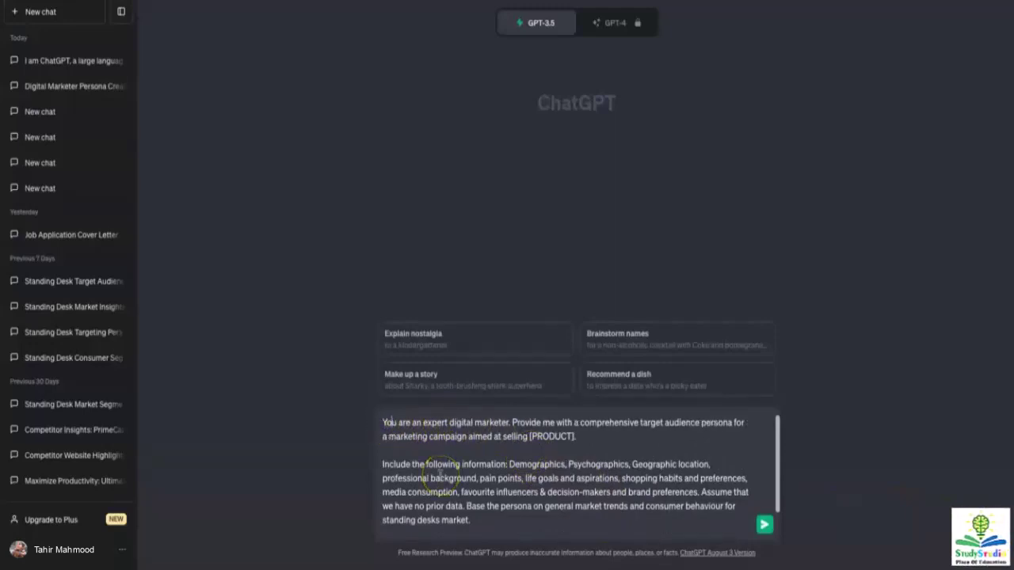
{"action": "key", "text": "Right"}
{"action": "key", "text": "Right"}
{"action": "key", "text": "Right"}
{"action": "key", "text": "Right"}
{"action": "key", "text": "Right"}
{"action": "key", "text": "Right"}
{"action": "key", "text": "Right"}
{"action": "key", "text": "Right"}
{"action": "key", "text": "Right"}
{"action": "key", "text": "Right"}
{"action": "key", "text": "Right"}
{"action": "key", "text": "Right"}
{"action": "key", "text": "Right"}
{"action": "key", "text": "Right"}
{"action": "key", "text": "Right"}
{"action": "key", "text": "Right"}
{"action": "key", "text": "Right"}
{"action": "key", "text": "Right"}
{"action": "key", "text": "Right"}
{"action": "key", "text": "Right"}
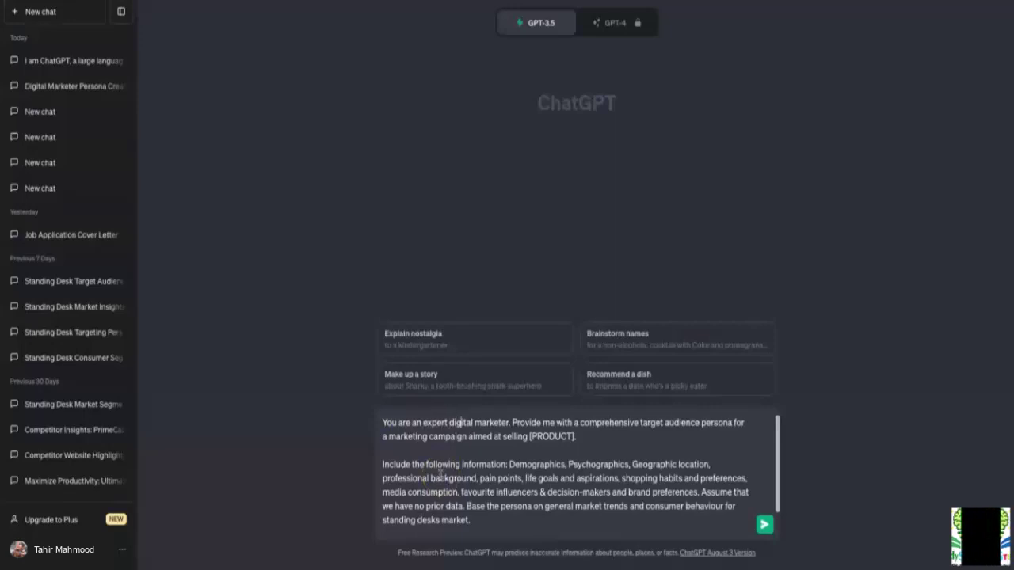
{"action": "key", "text": "Right"}
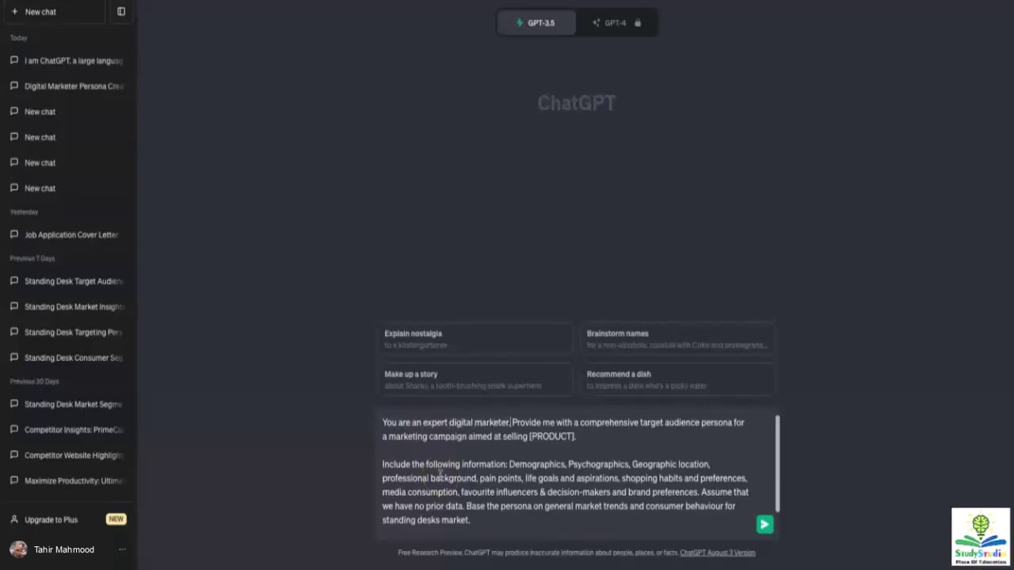
{"action": "key", "text": "Right"}
{"action": "key", "text": "Right"}
{"action": "key", "text": "Right"}
{"action": "key", "text": "Right"}
{"action": "key", "text": "Right"}
{"action": "key", "text": "Right"}
{"action": "key", "text": "Right"}
{"action": "key", "text": "Right"}
{"action": "key", "text": "Right"}
{"action": "key", "text": "Right"}
{"action": "key", "text": "Right"}
{"action": "key", "text": "Right"}
{"action": "key", "text": "Right"}
{"action": "key", "text": "Right"}
{"action": "key", "text": "Right"}
{"action": "key", "text": "Right"}
{"action": "key", "text": "Right"}
{"action": "key", "text": "Right"}
{"action": "key", "text": "Right"}
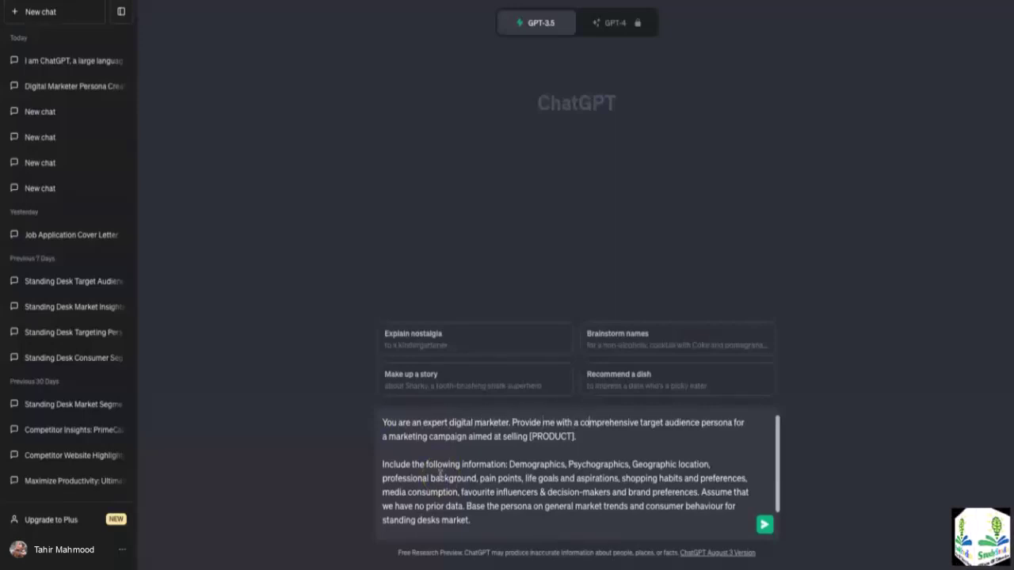
{"action": "key", "text": "Right"}
{"action": "key", "text": "Right"}
{"action": "key", "text": "Right"}
{"action": "key", "text": "Right"}
{"action": "key", "text": "Right"}
{"action": "key", "text": "Right"}
{"action": "key", "text": "Right"}
{"action": "key", "text": "Right"}
{"action": "key", "text": "Right"}
{"action": "key", "text": "Right"}
{"action": "key", "text": "Right"}
{"action": "key", "text": "Right"}
{"action": "key", "text": "Right"}
{"action": "key", "text": "Right"}
{"action": "key", "text": "Right"}
{"action": "key", "text": "Right"}
{"action": "key", "text": "Right"}
{"action": "key", "text": "Right"}
{"action": "key", "text": "Right"}
{"action": "key", "text": "Right"}
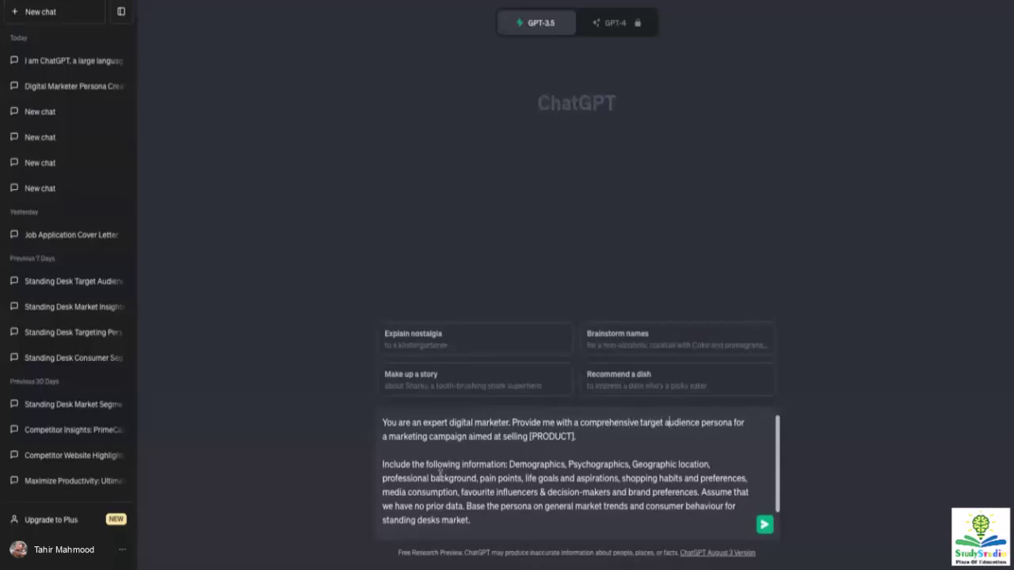
{"action": "key", "text": "Right"}
{"action": "key", "text": "Right"}
{"action": "key", "text": "Right"}
{"action": "key", "text": "Right"}
{"action": "key", "text": "Right"}
{"action": "key", "text": "Right"}
{"action": "key", "text": "Right"}
{"action": "key", "text": "Right"}
{"action": "key", "text": "Right"}
{"action": "key", "text": "Right"}
{"action": "key", "text": "Right"}
{"action": "key", "text": "Right"}
{"action": "key", "text": "Right"}
{"action": "key", "text": "Right"}
{"action": "key", "text": "Right"}
{"action": "key", "text": "Right"}
{"action": "key", "text": "Right"}
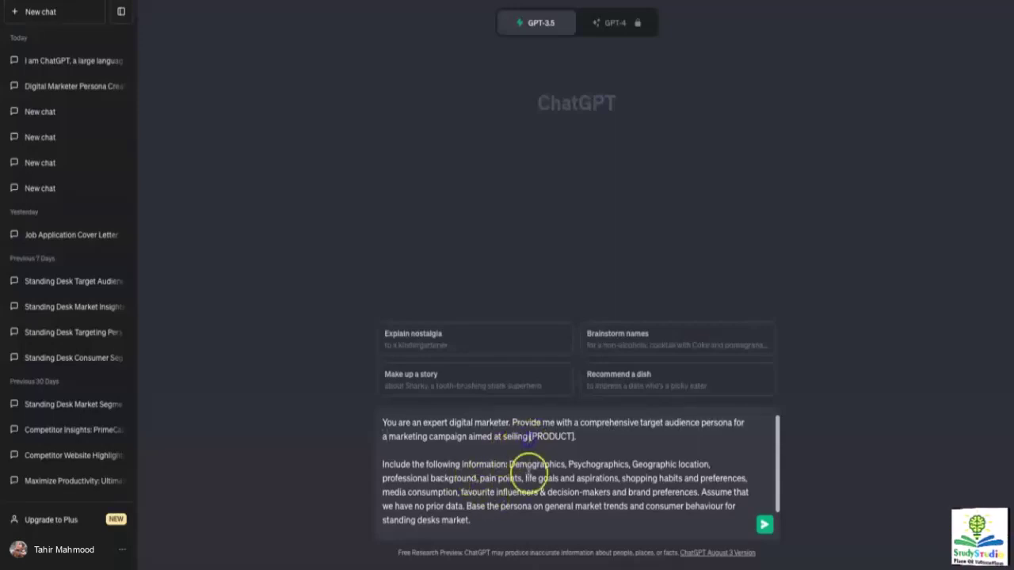
{"action": "left_click_drag", "start_coordinate": [529, 437], "coordinate": [570, 437]}
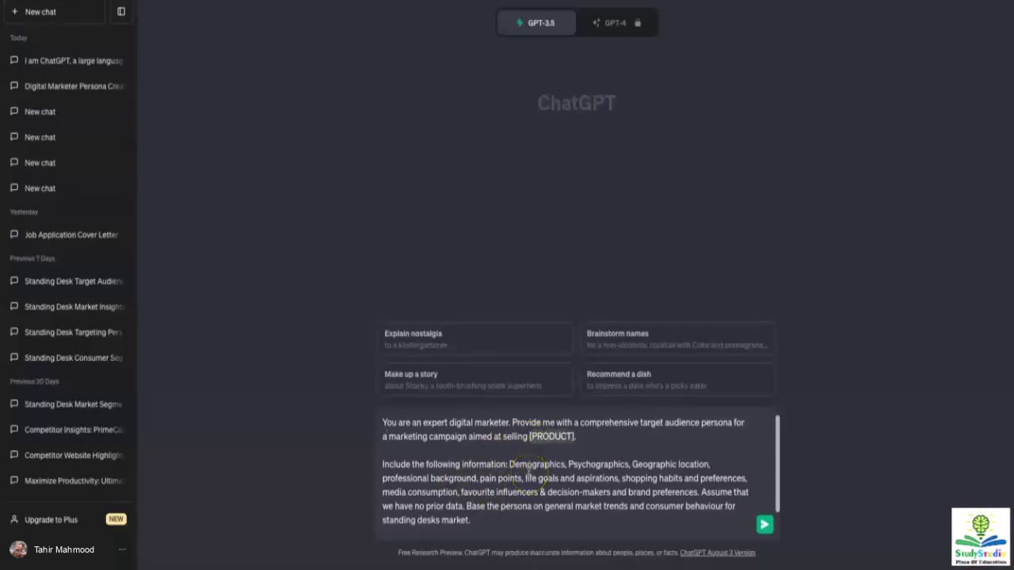
{"action": "type", "text": "standing"}
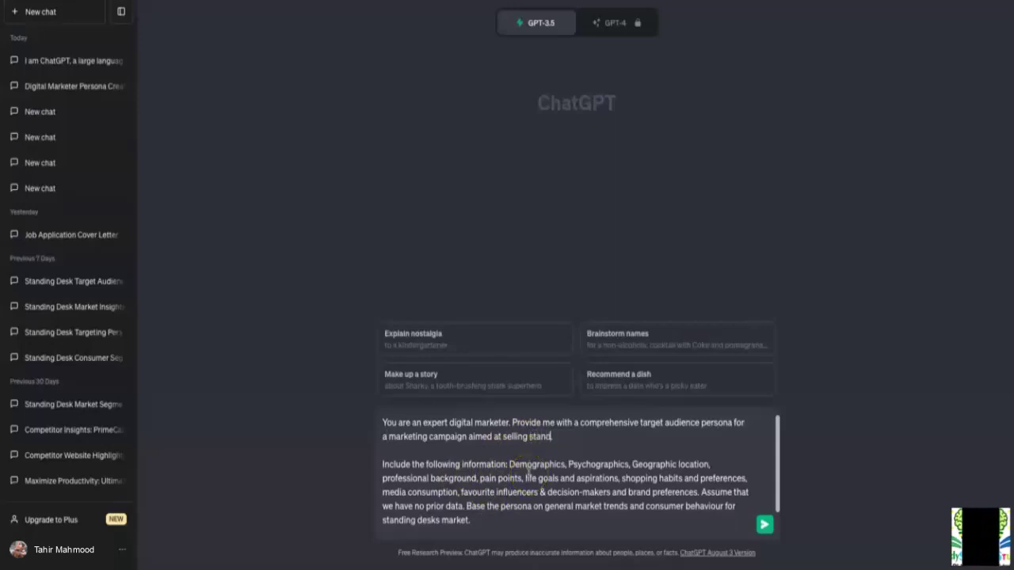
{"action": "type", "text": " desk"}
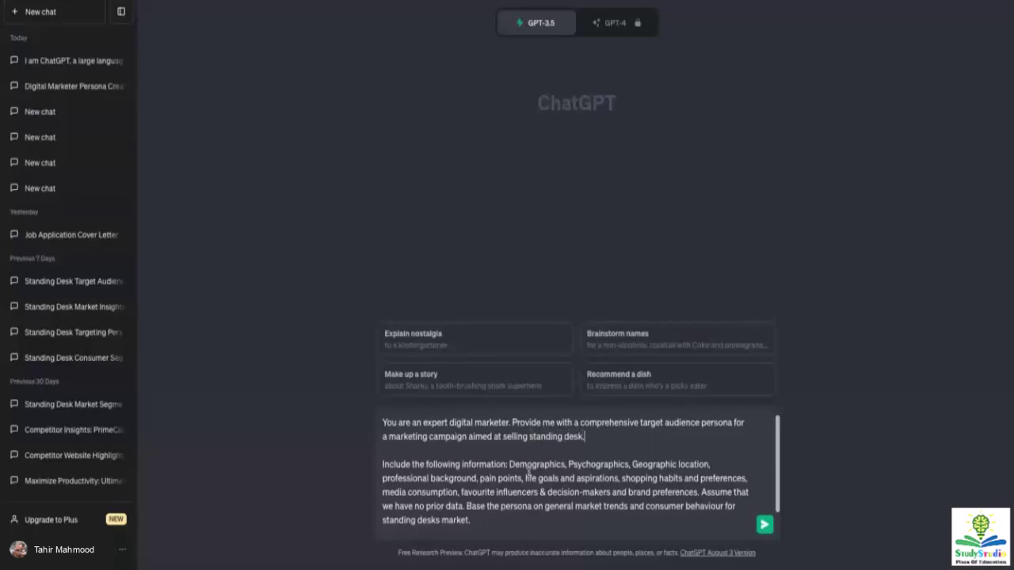
- Review the prompt's second paragraph, which lists the information the persona has to include
{"action": "key", "text": "Down"}
{"action": "key", "text": "Down"}
{"action": "key", "text": "Right"}
{"action": "key", "text": "Right"}
{"action": "key", "text": "Right"}
{"action": "key", "text": "Right"}
{"action": "key", "text": "Right"}
{"action": "key", "text": "Right"}
{"action": "key", "text": "Right"}
{"action": "key", "text": "Right"}
{"action": "key", "text": "Right"}
{"action": "key", "text": "Right"}
{"action": "key", "text": "Right"}
{"action": "key", "text": "Right"}
{"action": "key", "text": "Right"}
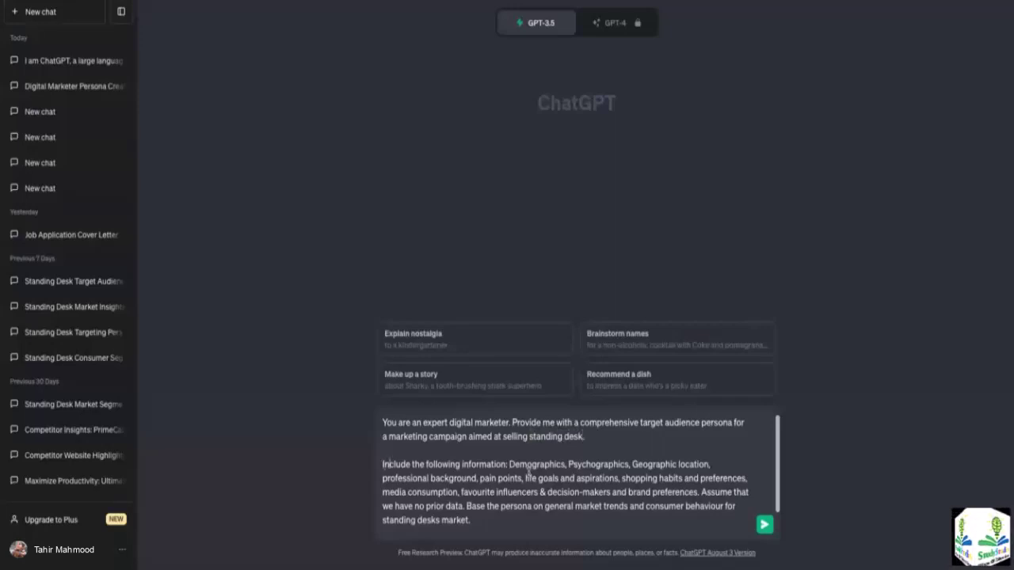
{"action": "key", "text": "Right"}
{"action": "key", "text": "Right"}
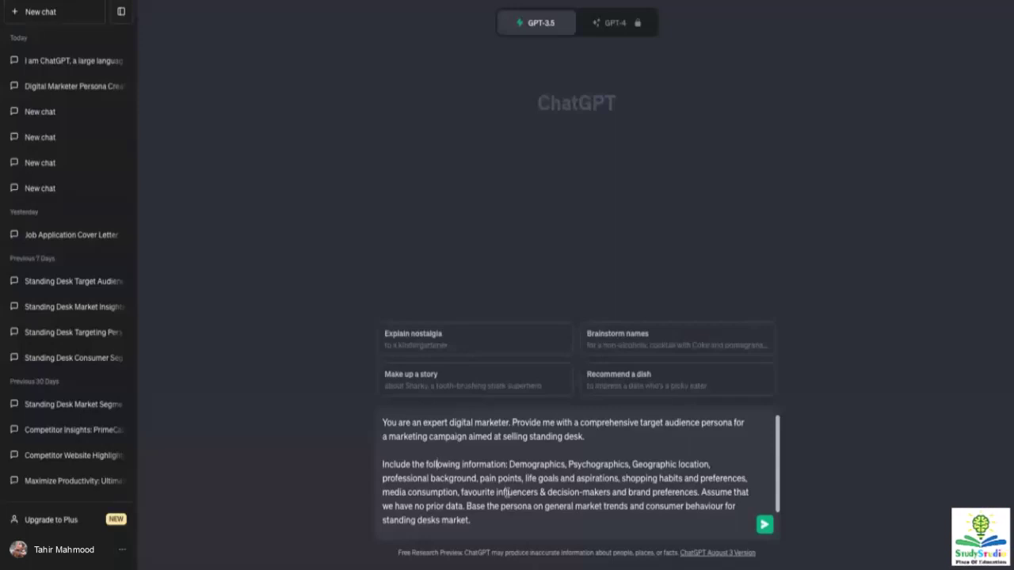
- Check the prompt's closing request for niche suggestions and send the completed standing desk persona prompt
{"action": "left_click", "coordinate": [500, 523]}
{"action": "type", "text": "At the end, give me suggestions for different niches to target to best sell this product."}
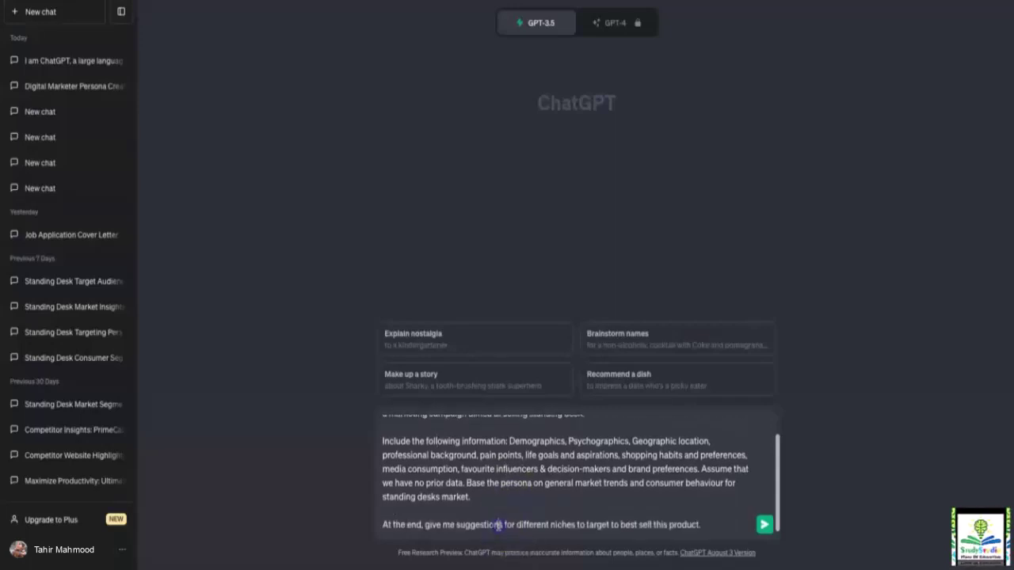
{"action": "left_click", "coordinate": [705, 510]}
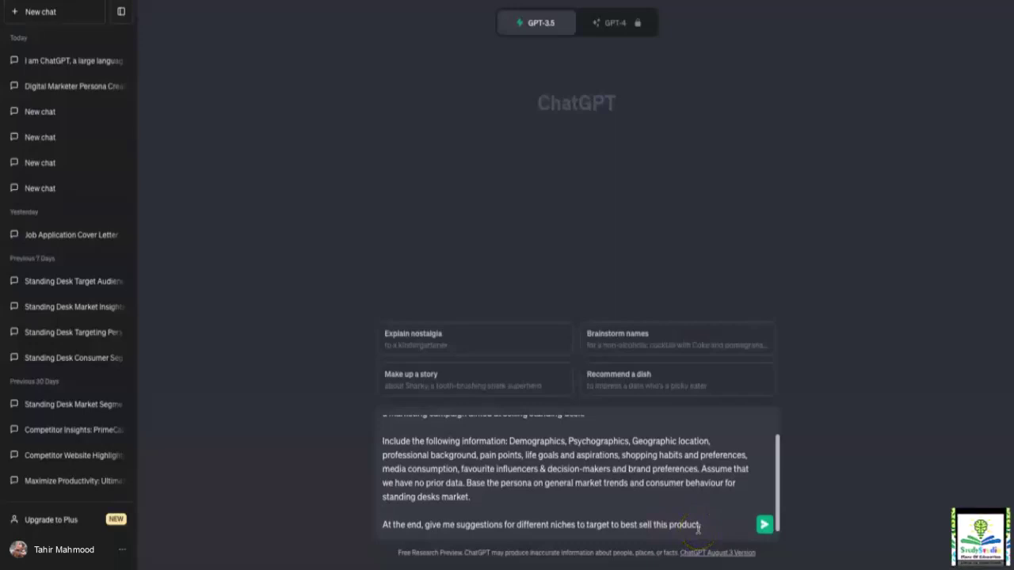
{"action": "left_click", "coordinate": [764, 525]}
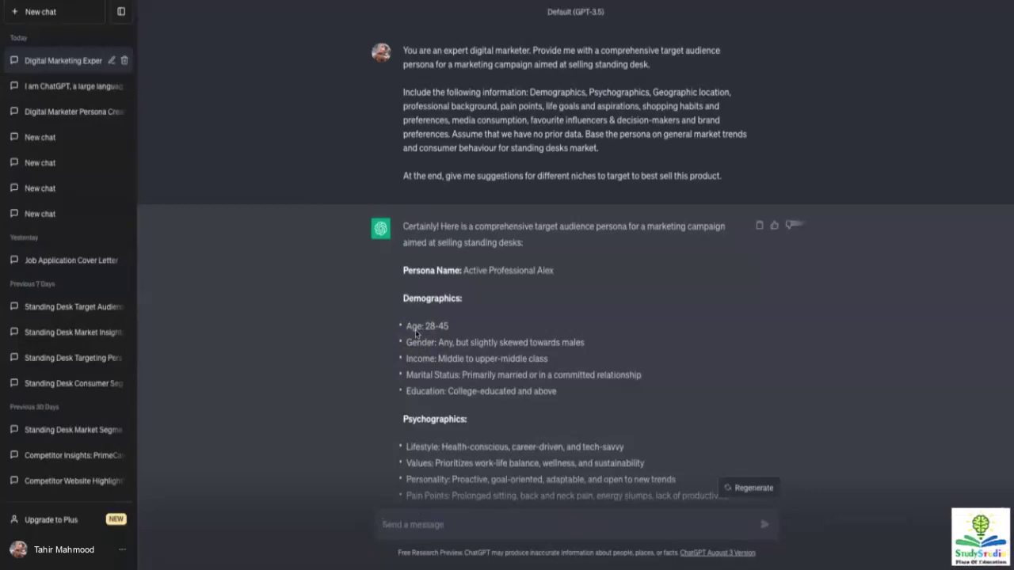
- Skim the generated persona from its demographics through to the suggested niches to target
{"action": "scroll", "coordinate": [416, 333], "scroll_direction": "down", "scroll_amount": 5}
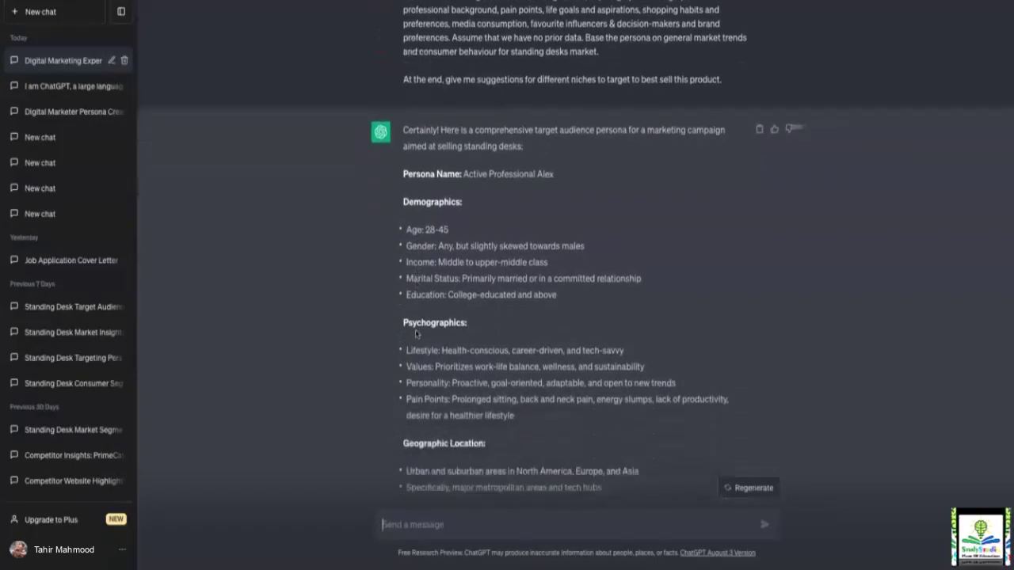
{"action": "scroll", "coordinate": [416, 334], "scroll_direction": "down", "scroll_amount": 4}
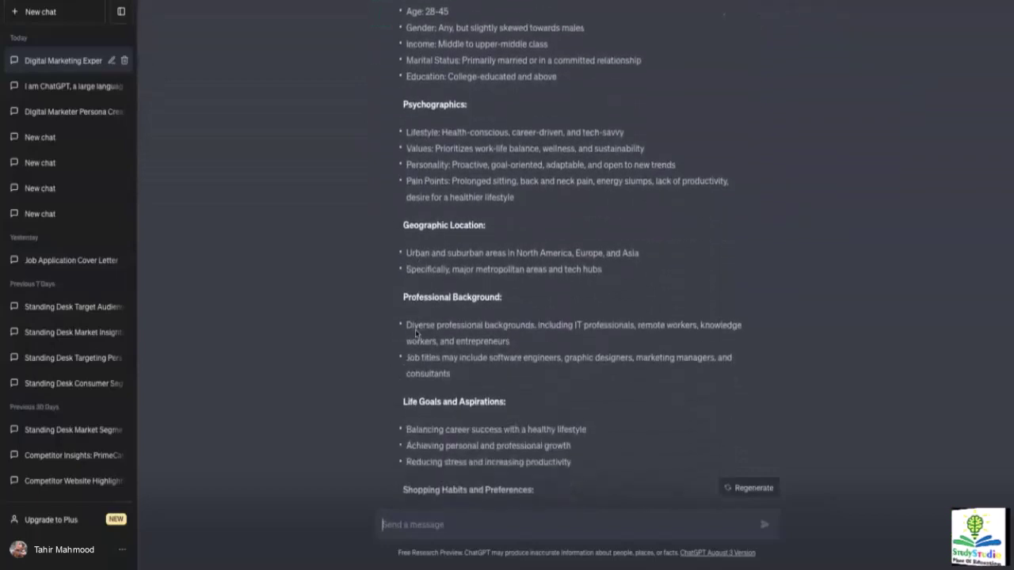
{"action": "scroll", "coordinate": [416, 333], "scroll_direction": "down", "scroll_amount": 2}
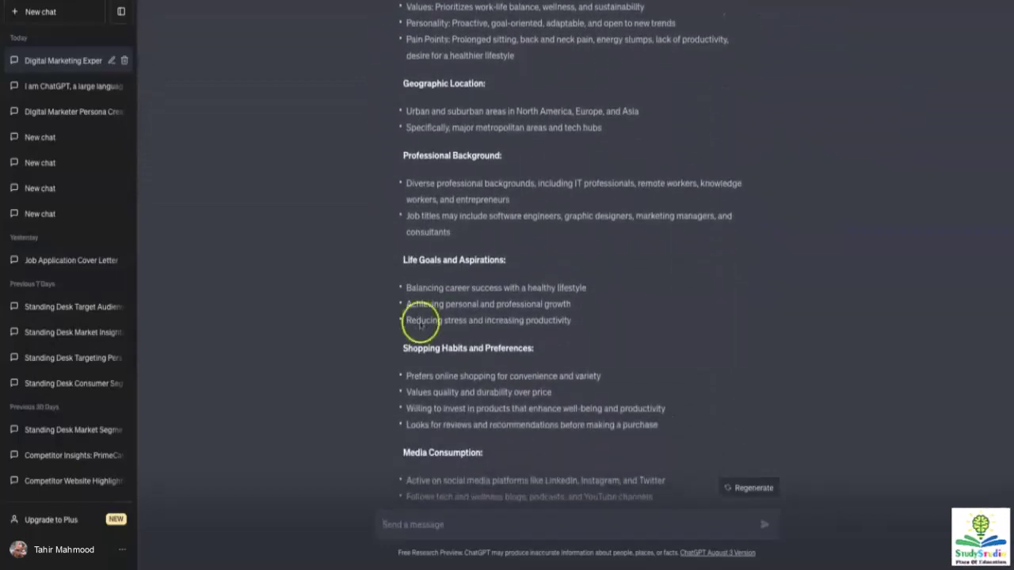
{"action": "scroll", "coordinate": [420, 292], "scroll_direction": "down", "scroll_amount": 3}
{"action": "scroll", "coordinate": [429, 294], "scroll_direction": "down", "scroll_amount": 3}
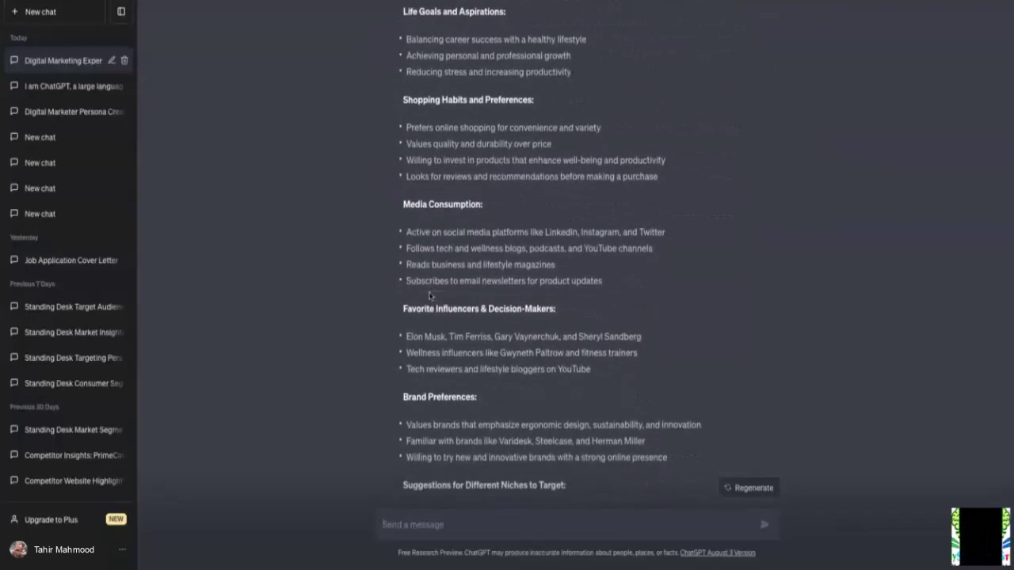
{"action": "scroll", "coordinate": [509, 349], "scroll_direction": "down", "scroll_amount": 1}
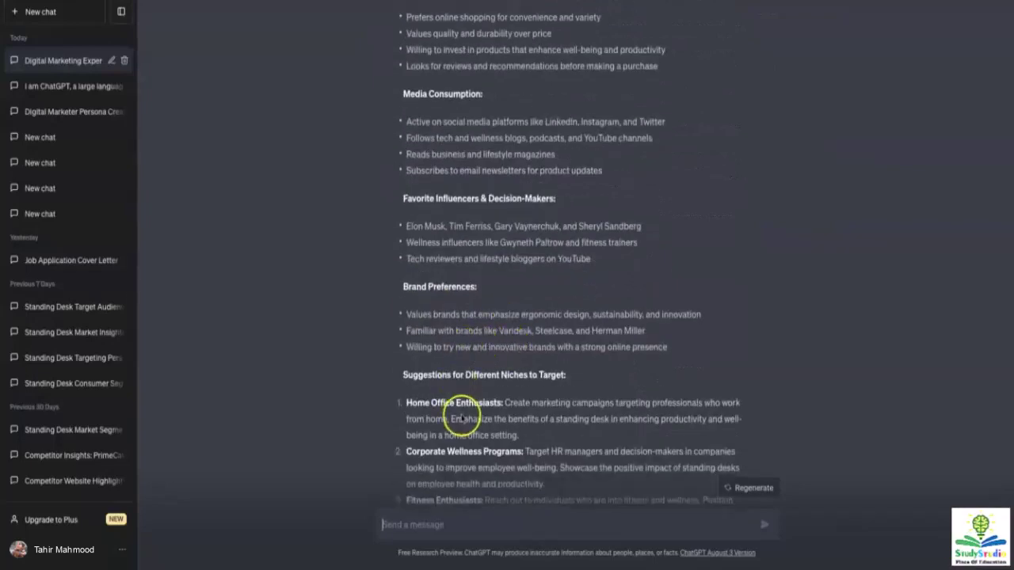
{"action": "scroll", "coordinate": [464, 421], "scroll_direction": "down", "scroll_amount": 3}
{"action": "scroll", "coordinate": [462, 417], "scroll_direction": "down", "scroll_amount": 1}
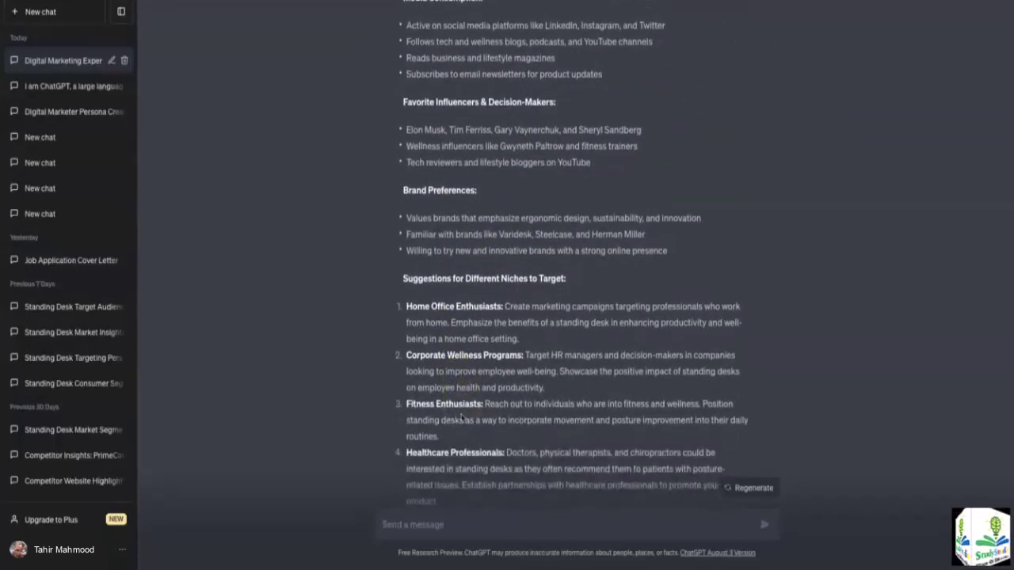
{"action": "scroll", "coordinate": [461, 418], "scroll_direction": "down", "scroll_amount": 1}
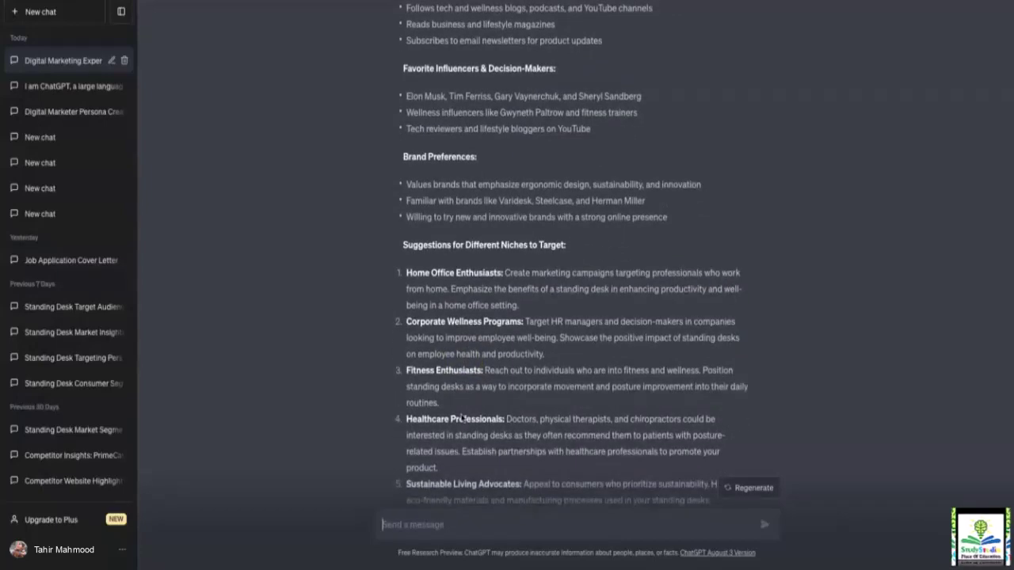
- Return to the start of the response and examine its persona sections and full list of niche suggestions
{"action": "scroll", "coordinate": [462, 417], "scroll_direction": "up", "scroll_amount": 15}
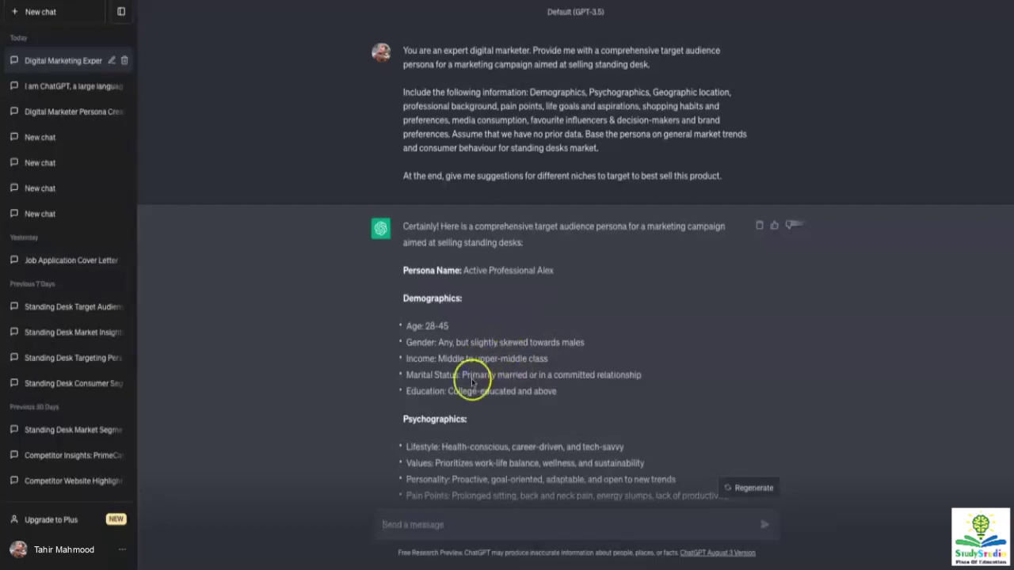
{"action": "scroll", "coordinate": [471, 382], "scroll_direction": "down", "scroll_amount": 3}
{"action": "scroll", "coordinate": [471, 383], "scroll_direction": "down", "scroll_amount": 4}
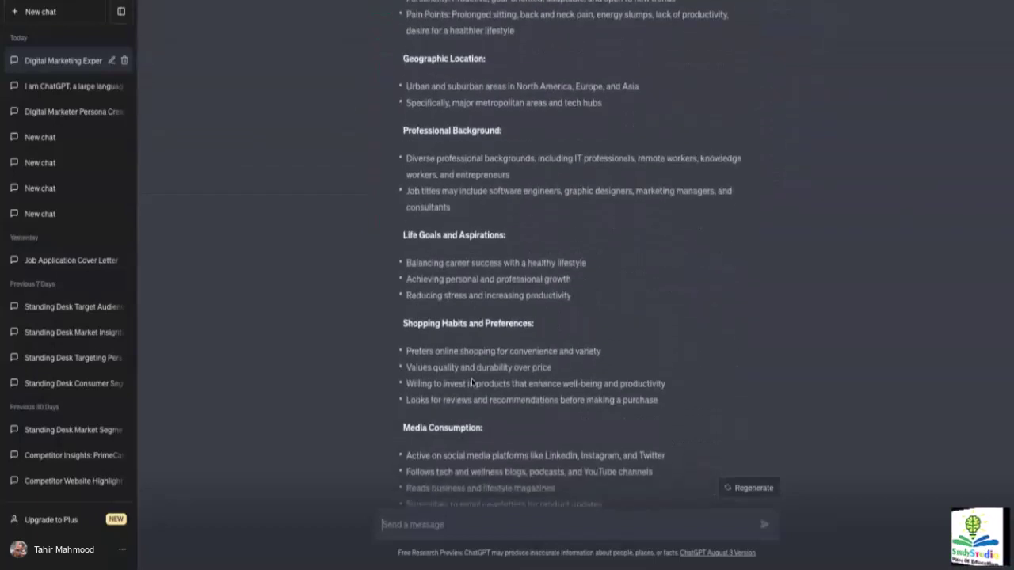
{"action": "scroll", "coordinate": [471, 382], "scroll_direction": "down", "scroll_amount": 1}
{"action": "scroll", "coordinate": [472, 382], "scroll_direction": "down", "scroll_amount": 1}
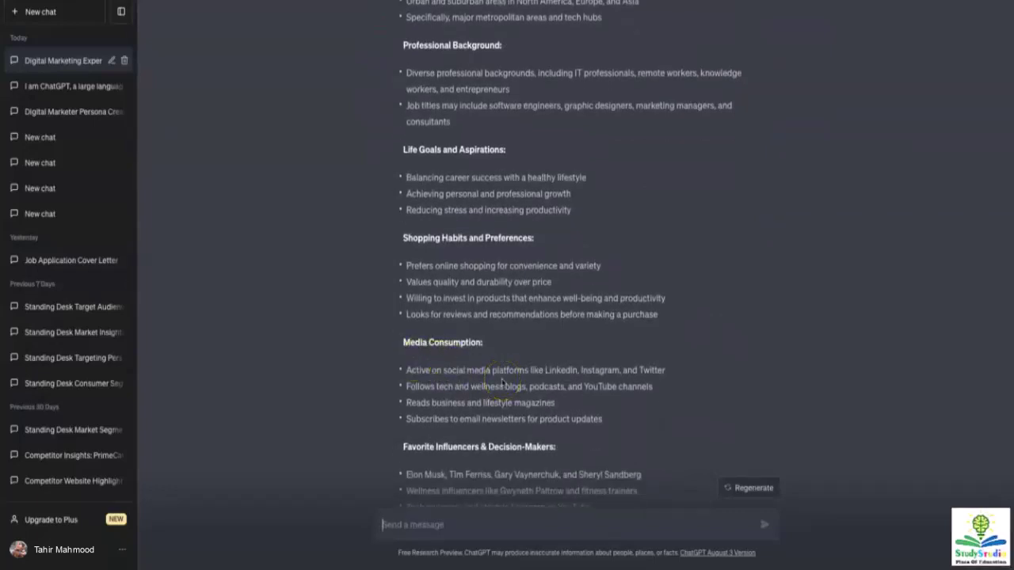
{"action": "scroll", "coordinate": [501, 383], "scroll_direction": "down", "scroll_amount": 1}
{"action": "scroll", "coordinate": [501, 383], "scroll_direction": "down", "scroll_amount": 1}
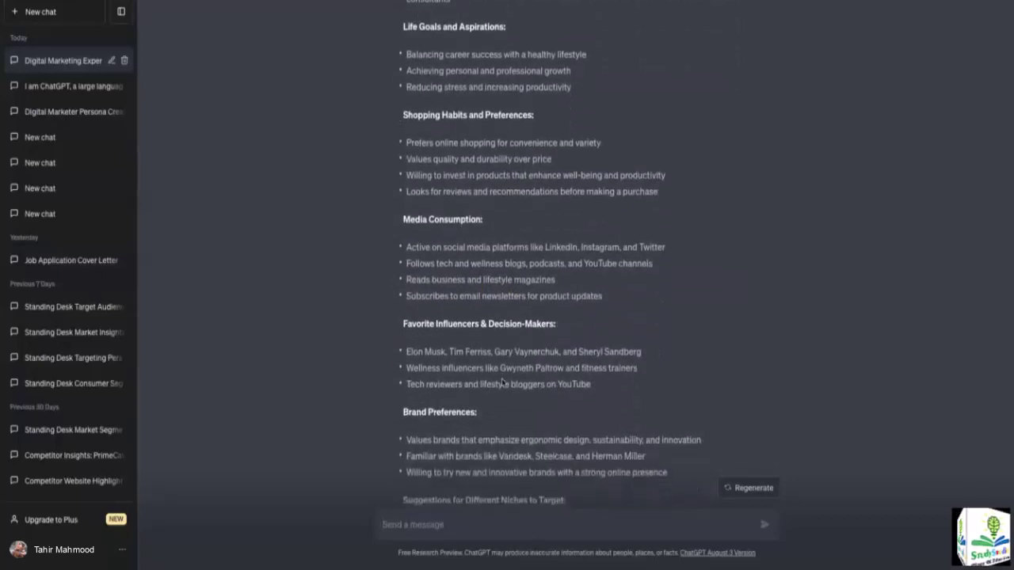
{"action": "scroll", "coordinate": [501, 383], "scroll_direction": "down", "scroll_amount": 1}
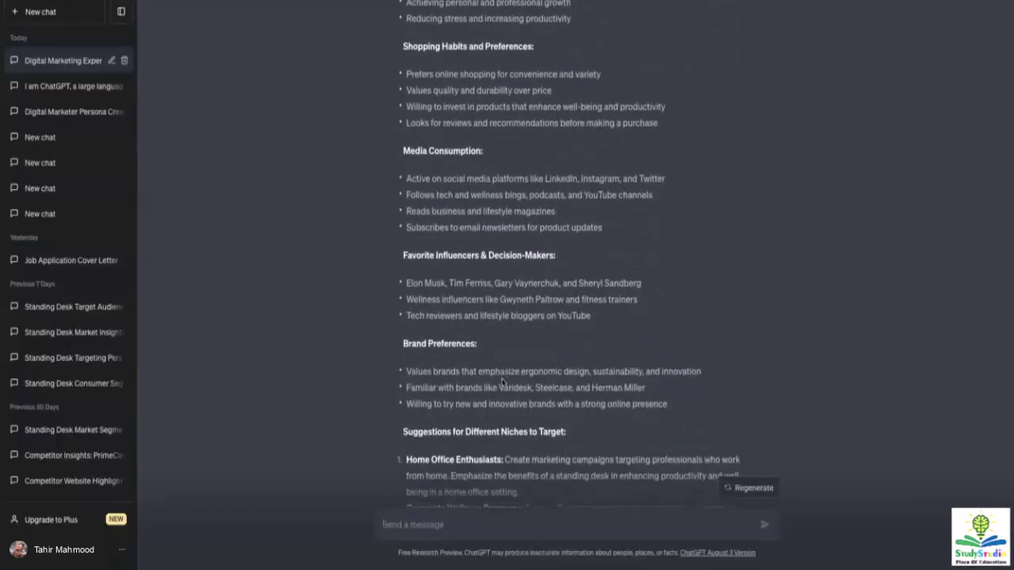
{"action": "scroll", "coordinate": [501, 383], "scroll_direction": "down", "scroll_amount": 1}
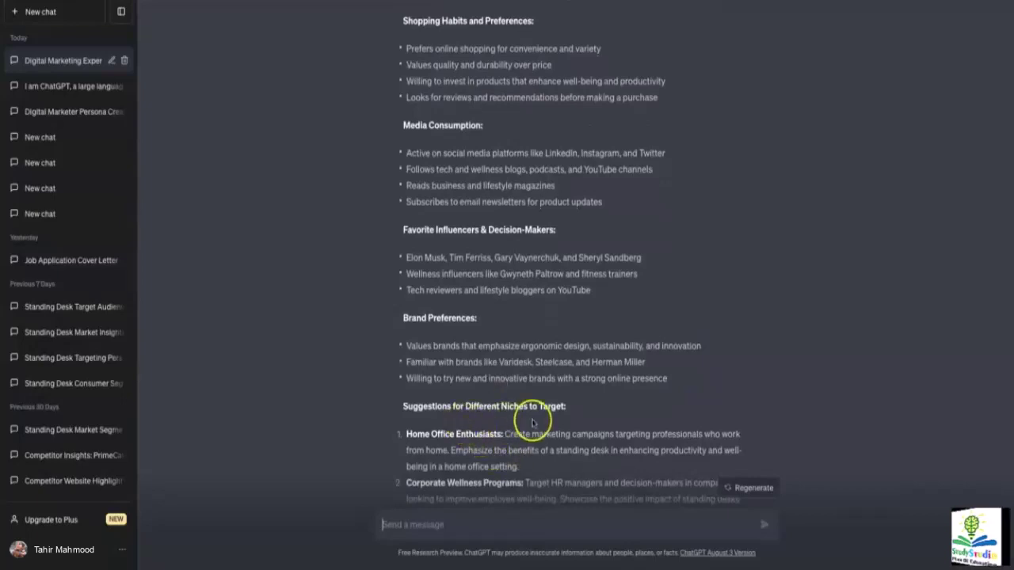
{"action": "scroll", "coordinate": [532, 423], "scroll_direction": "down", "scroll_amount": 4}
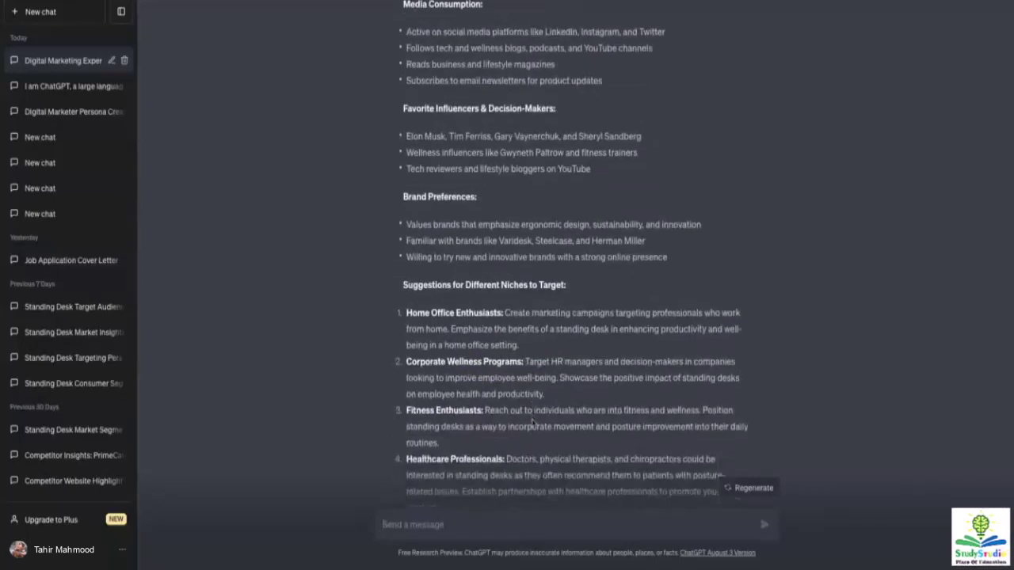
{"action": "scroll", "coordinate": [532, 422], "scroll_direction": "down", "scroll_amount": 2}
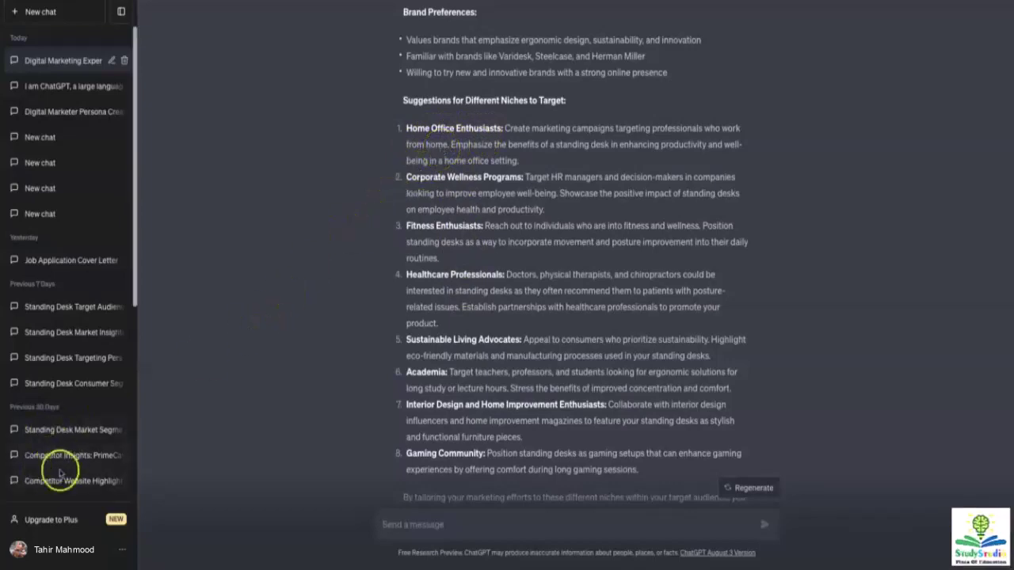
{"action": "scroll", "coordinate": [430, 357], "scroll_direction": "down", "scroll_amount": 1}
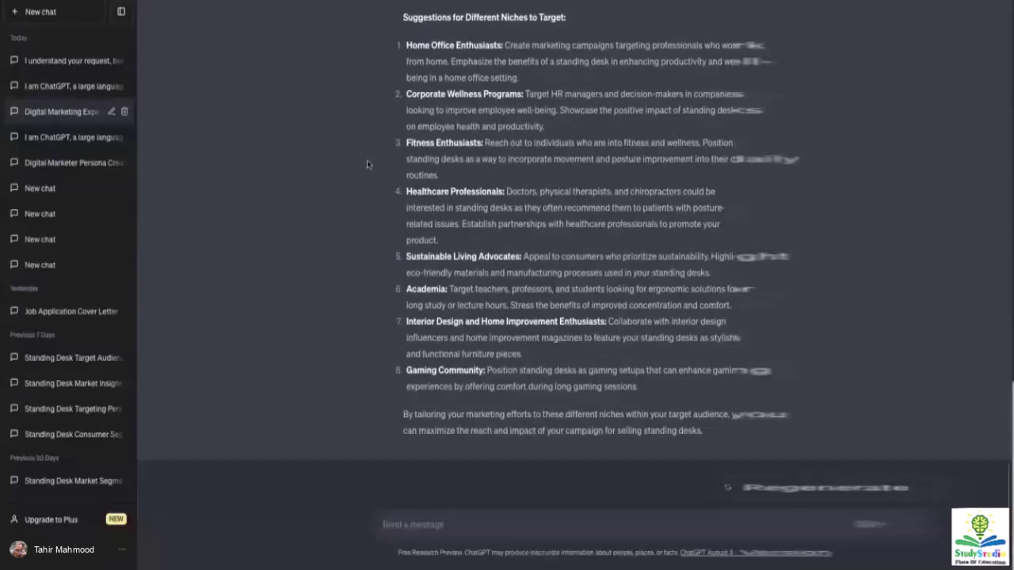
- Switch to the MARKETING & AI notes and copy the full Surveys prompt for the standing desk quantitative survey
{"action": "left_click", "coordinate": [268, 40]}
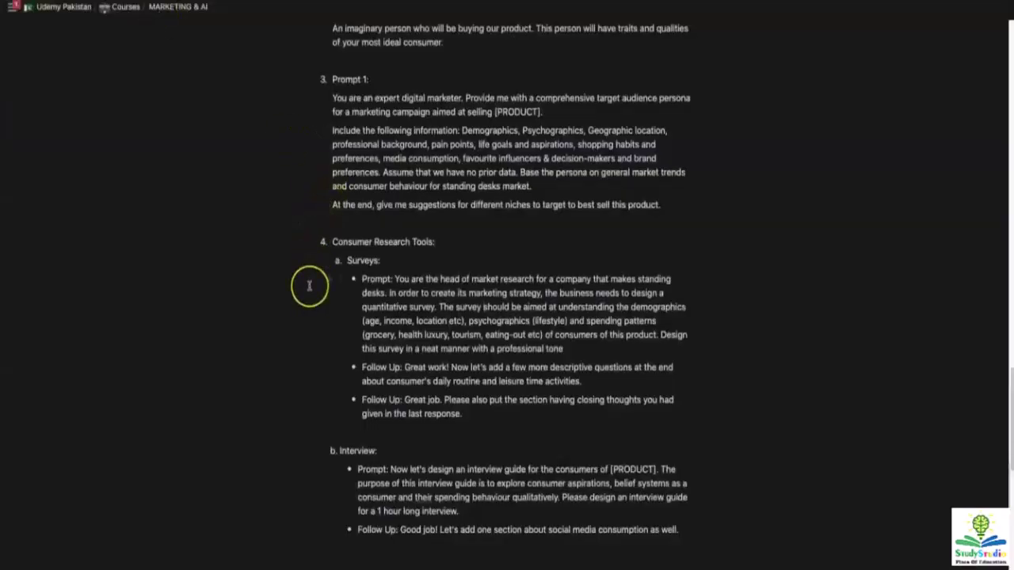
{"action": "scroll", "coordinate": [309, 285], "scroll_direction": "down", "scroll_amount": 1}
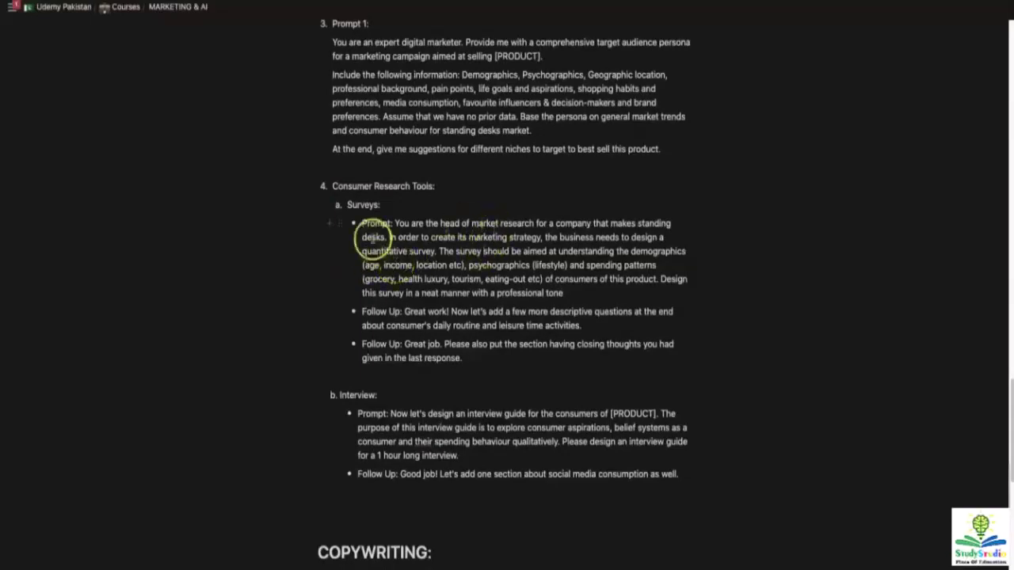
{"action": "left_click_drag", "start_coordinate": [362, 225], "coordinate": [464, 267]}
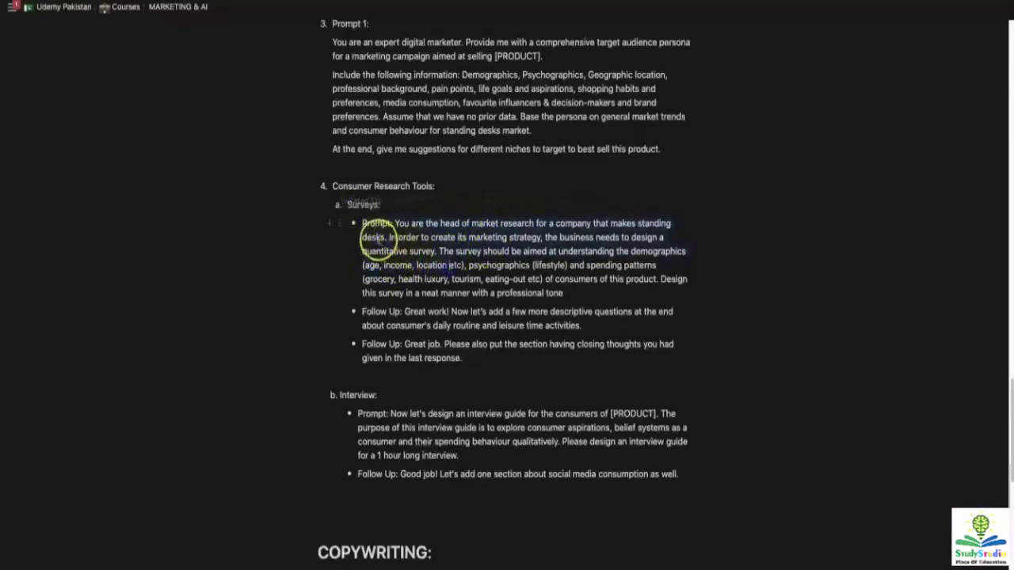
{"action": "left_click_drag", "start_coordinate": [362, 225], "coordinate": [567, 292]}
{"action": "key", "text": "ctrl+c"}
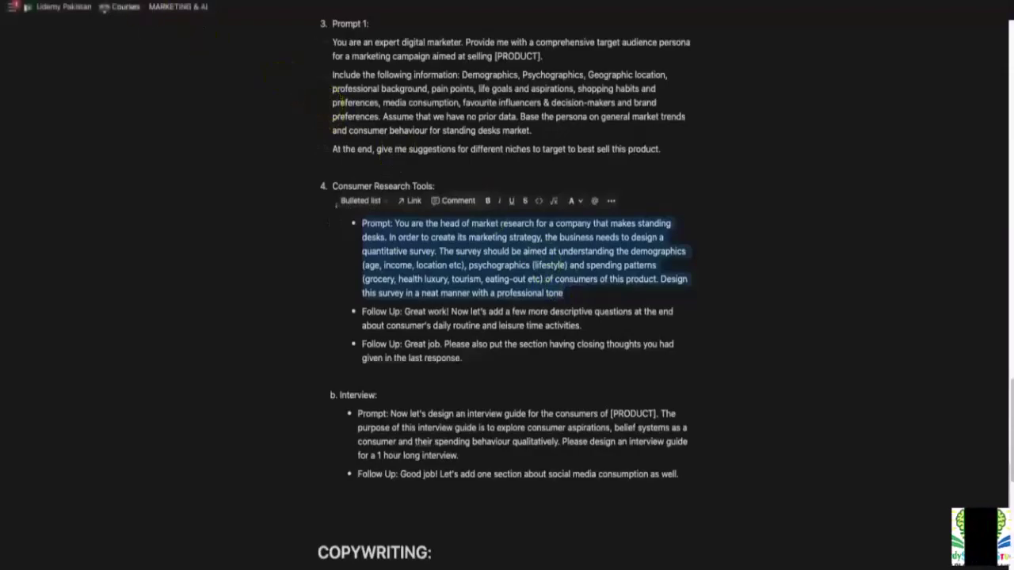
- Paste the survey prompt into the ChatGPT conversation, remove its leading "Prompt:" label and send it
{"action": "key", "text": "alt+Tab"}
{"action": "left_click", "coordinate": [454, 530]}
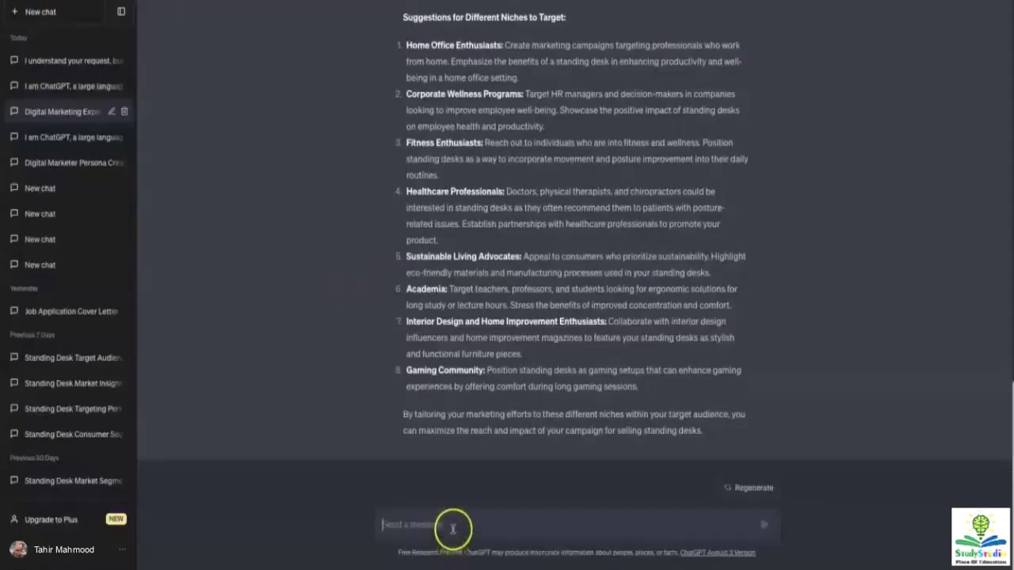
{"action": "key", "text": "ctrl+v"}
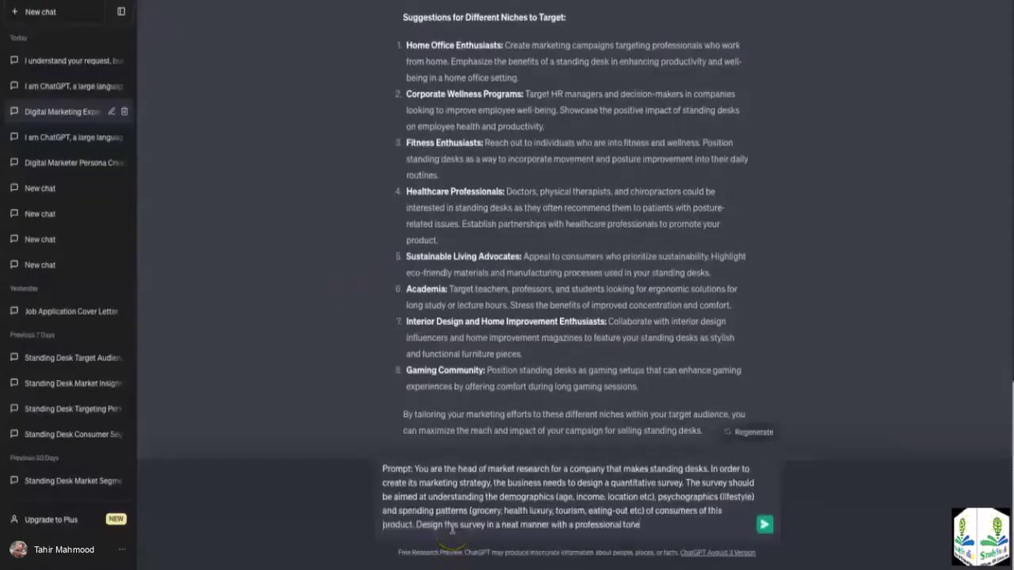
{"action": "left_click", "coordinate": [415, 469]}
{"action": "key", "text": "BackSpace"}
{"action": "key", "text": "BackSpace"}
{"action": "key", "text": "BackSpace"}
{"action": "key", "text": "BackSpace"}
{"action": "key", "text": "BackSpace"}
{"action": "key", "text": "BackSpace"}
{"action": "key", "text": "BackSpace"}
{"action": "key", "text": "BackSpace"}
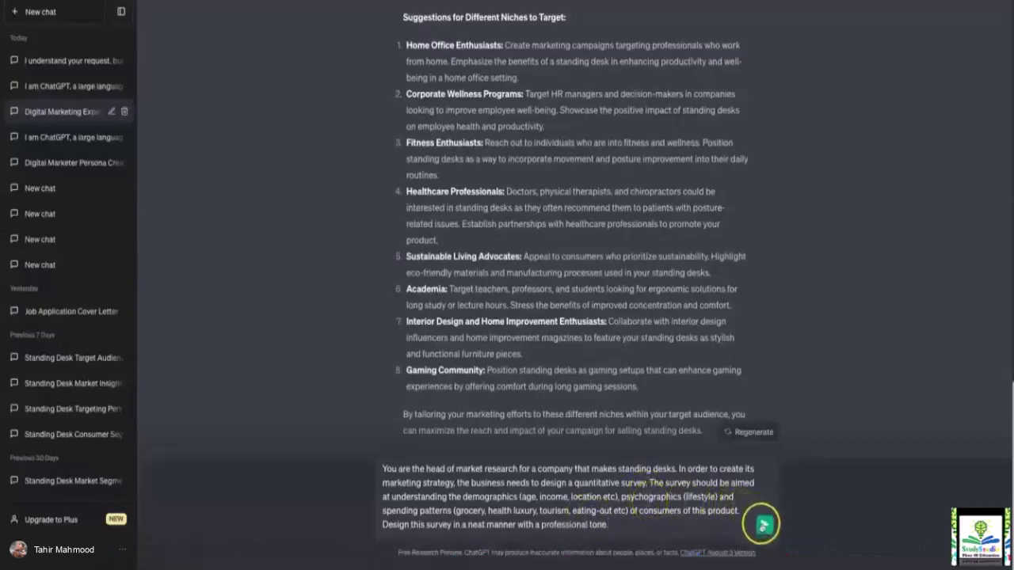
{"action": "left_click", "coordinate": [765, 524]}
- Review the generated survey from its introduction and demographics through psychographics to the spending pattern questions
{"action": "scroll", "coordinate": [428, 339], "scroll_direction": "down", "scroll_amount": 3}
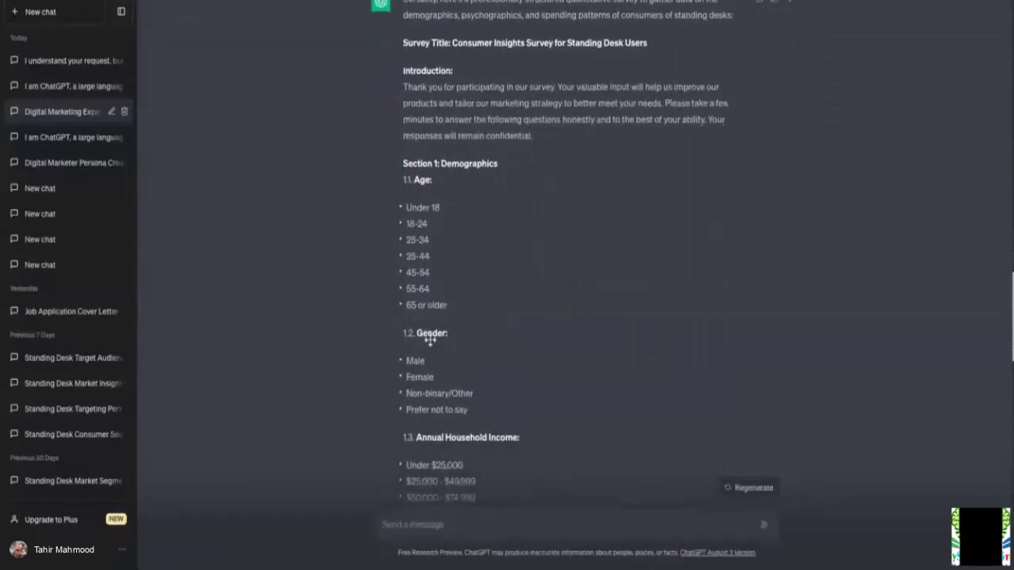
{"action": "scroll", "coordinate": [430, 339], "scroll_direction": "down", "scroll_amount": 3}
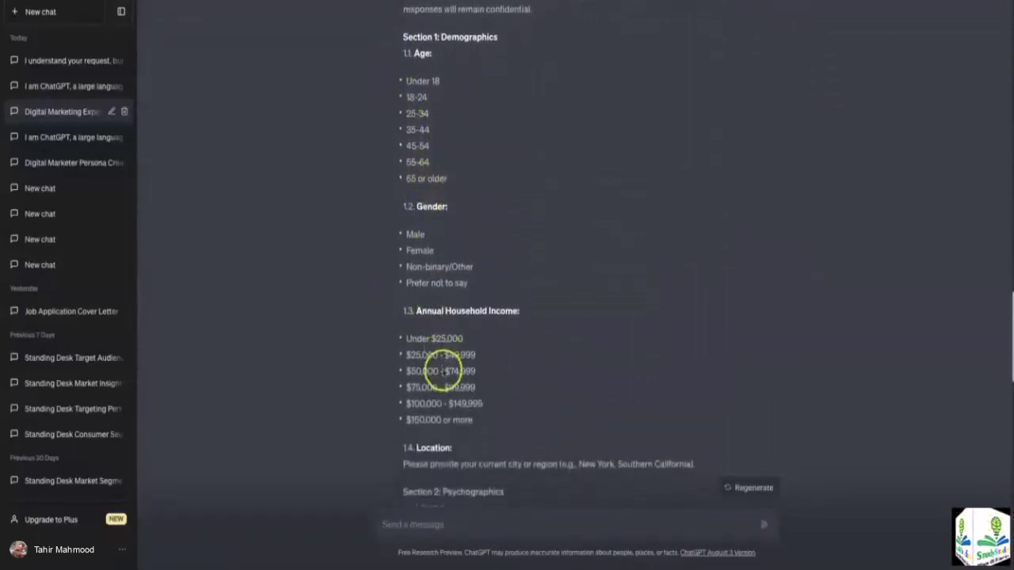
{"action": "scroll", "coordinate": [441, 362], "scroll_direction": "down", "scroll_amount": 2}
{"action": "scroll", "coordinate": [442, 372], "scroll_direction": "down", "scroll_amount": 1}
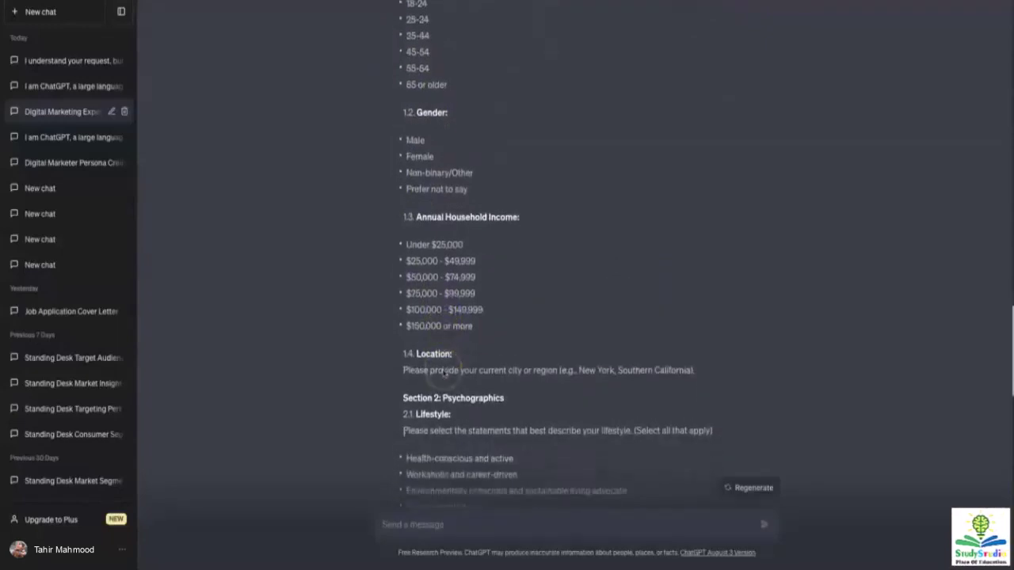
{"action": "scroll", "coordinate": [443, 373], "scroll_direction": "down", "scroll_amount": 1}
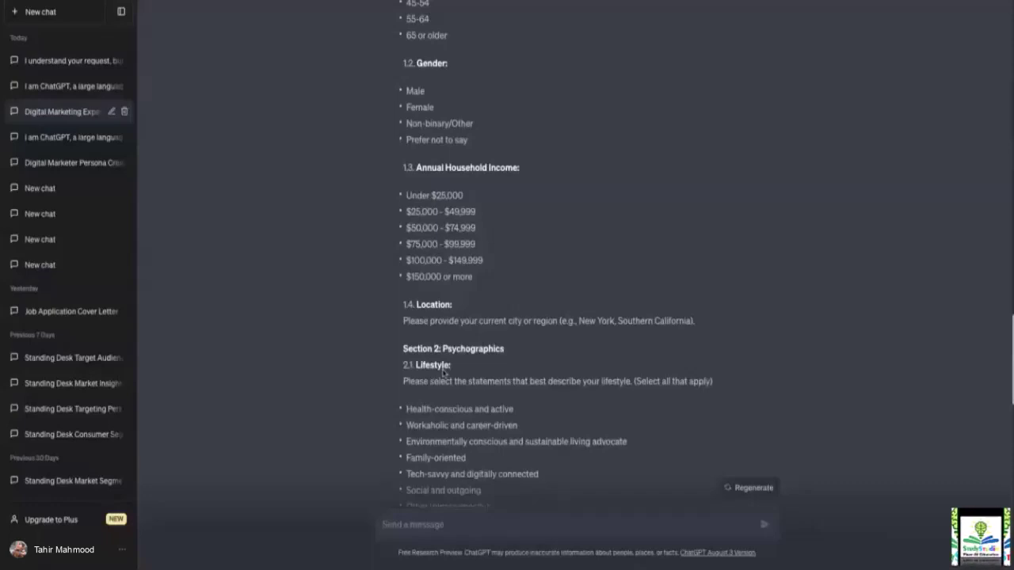
{"action": "scroll", "coordinate": [443, 372], "scroll_direction": "up", "scroll_amount": 1}
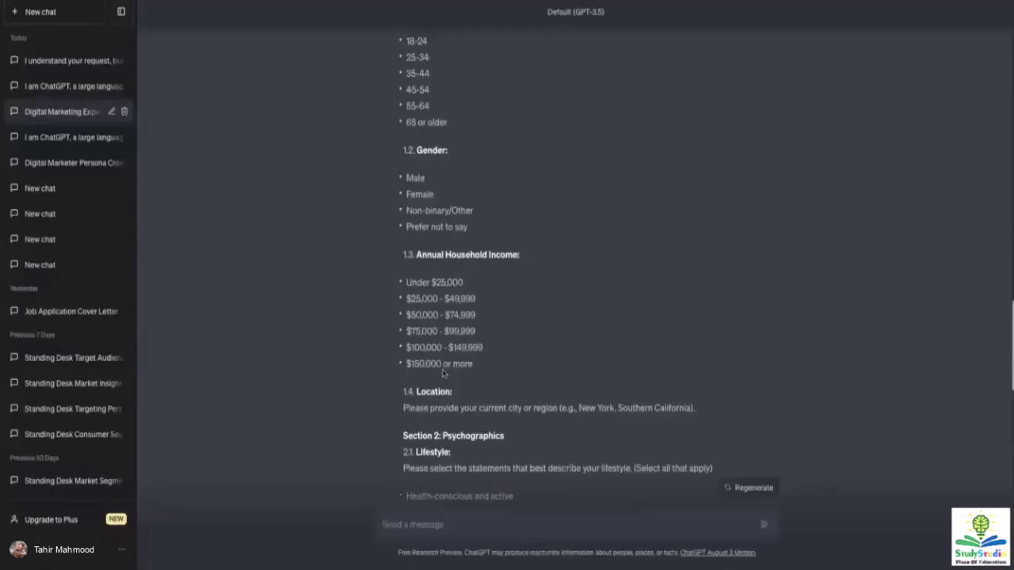
{"action": "scroll", "coordinate": [444, 372], "scroll_direction": "up", "scroll_amount": 2}
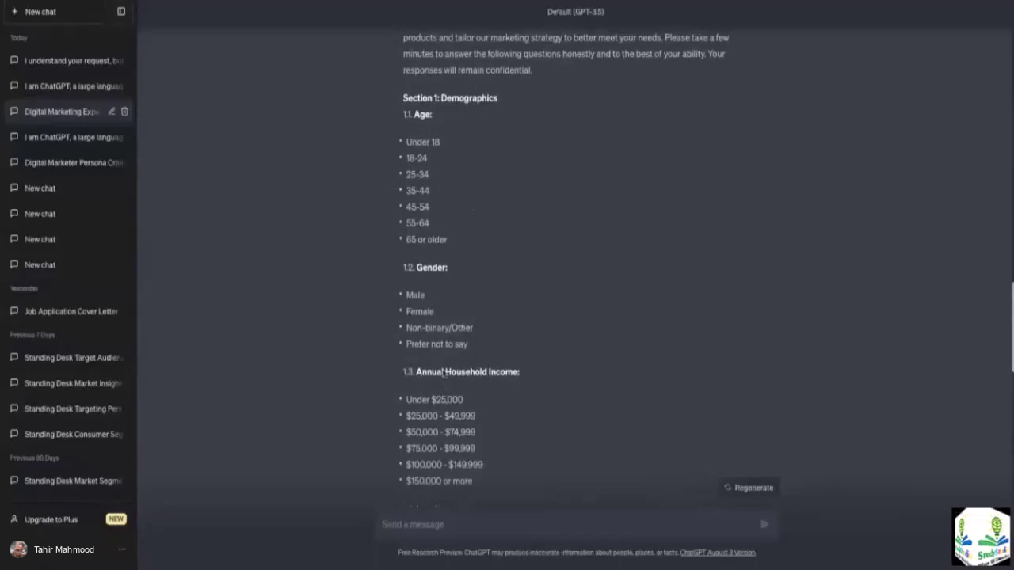
{"action": "scroll", "coordinate": [444, 372], "scroll_direction": "down", "scroll_amount": 3}
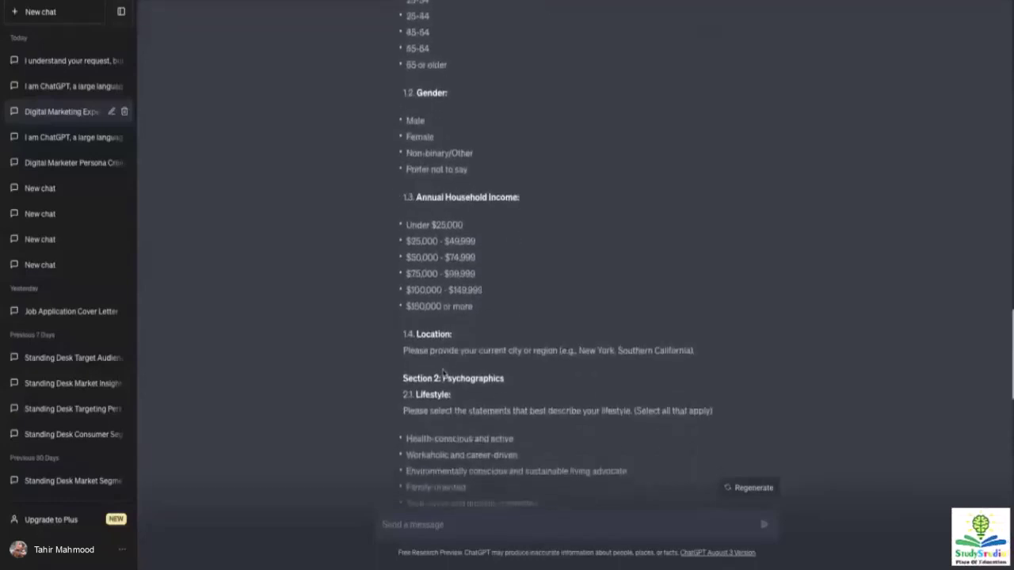
{"action": "scroll", "coordinate": [443, 372], "scroll_direction": "down", "scroll_amount": 10}
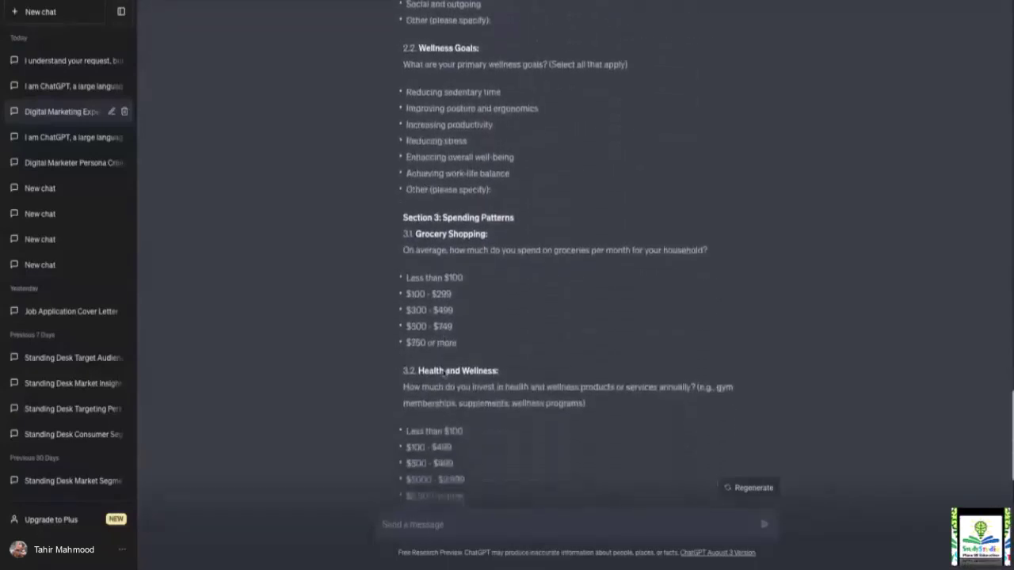
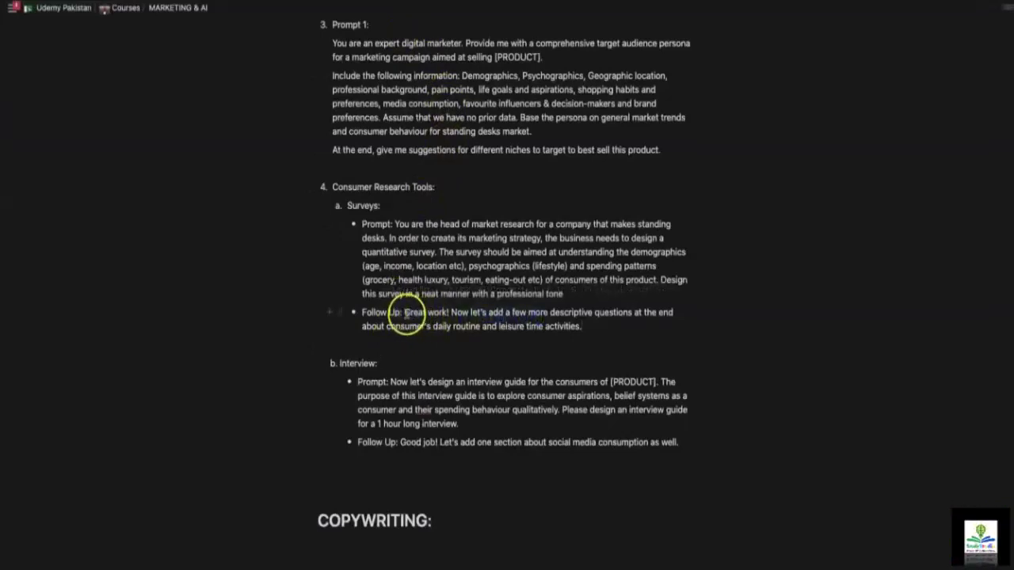
- Copy the notes' follow-up asking for descriptive questions about consumers' daily routine and leisure time activities, and send it in ChatGPT
{"action": "left_click", "coordinate": [513, 317]}
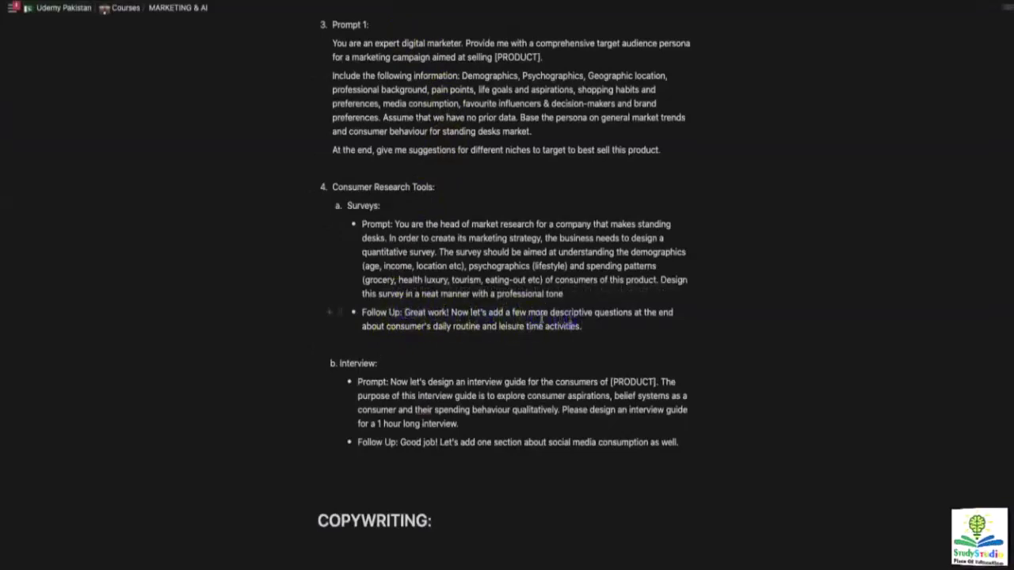
{"action": "left_click_drag", "start_coordinate": [406, 312], "coordinate": [599, 331]}
{"action": "key", "text": "ctrl+c"}
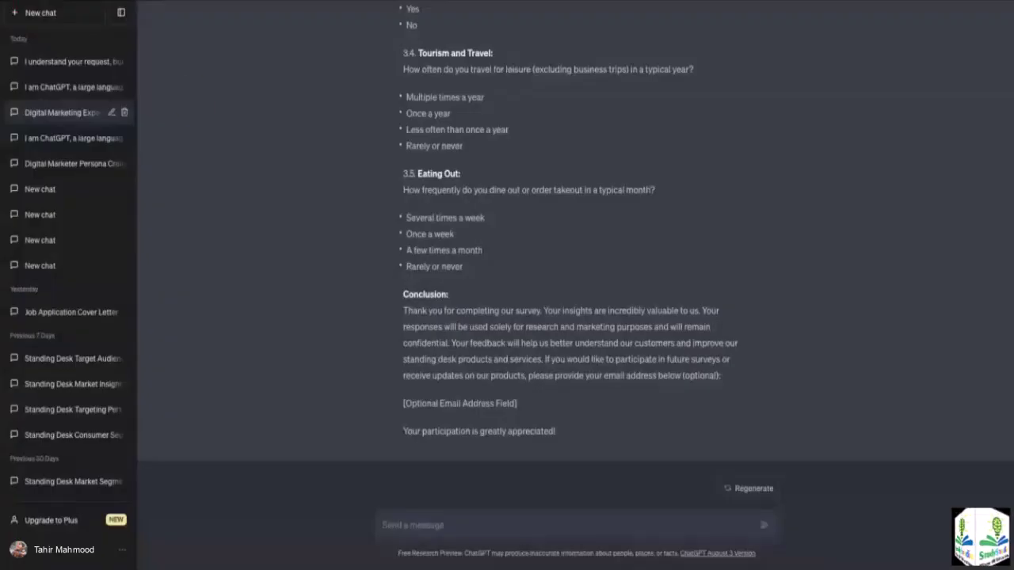
{"action": "left_click", "coordinate": [459, 529]}
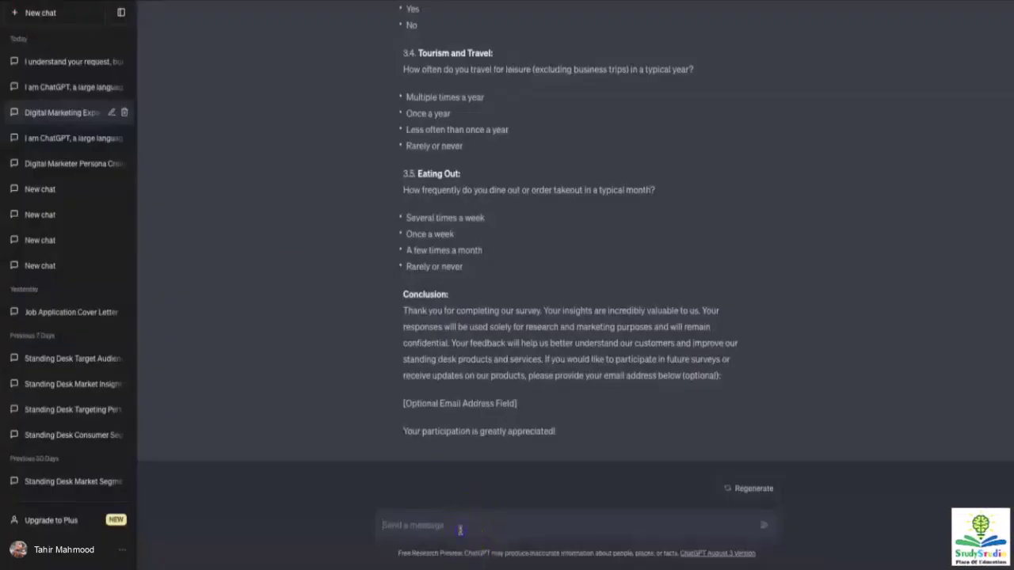
{"action": "key", "text": "ctrl+v"}
{"action": "left_click", "coordinate": [558, 533]}
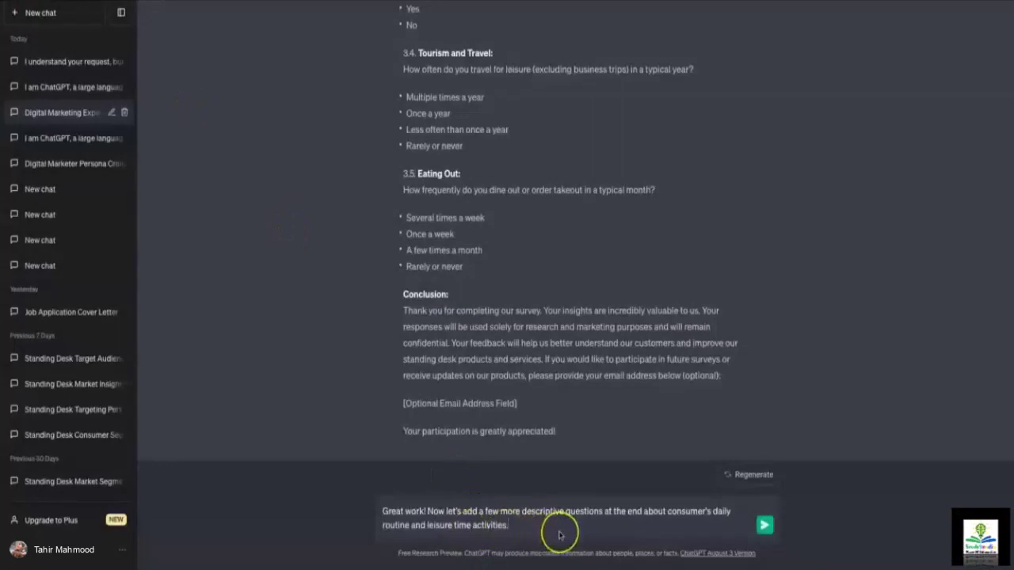
{"action": "left_click", "coordinate": [764, 529]}
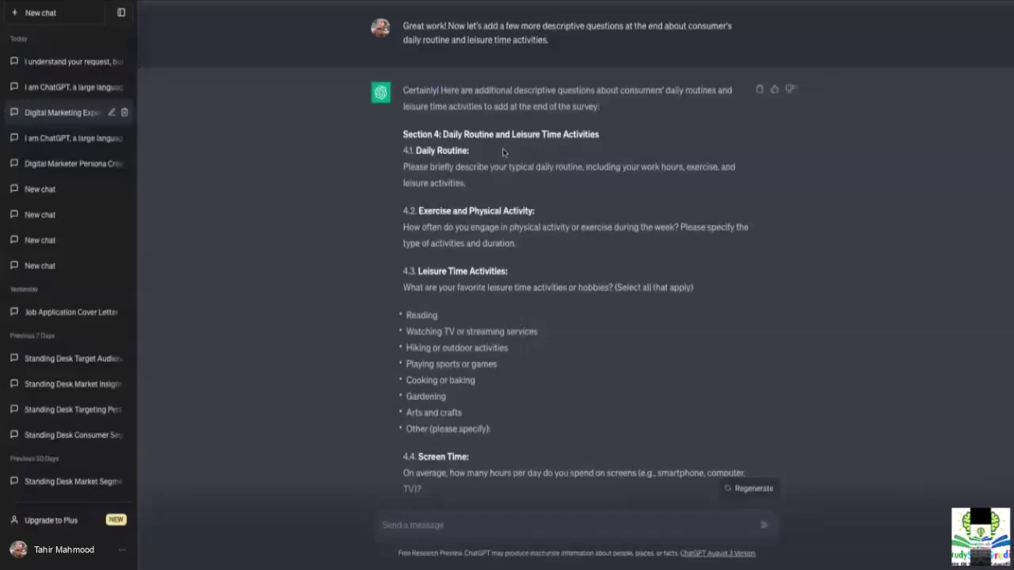
{"action": "left_click", "coordinate": [467, 96]}
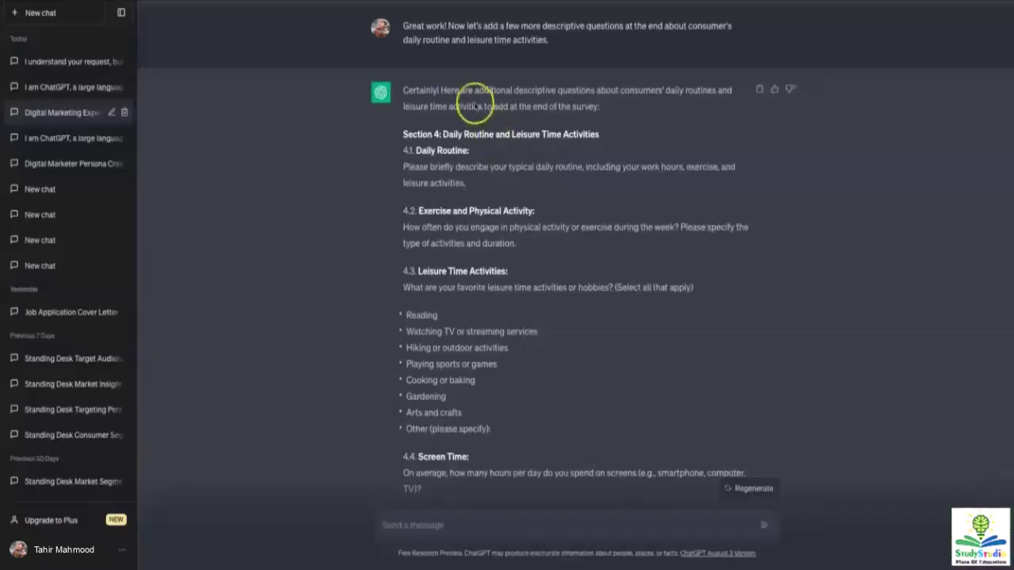
{"action": "scroll", "coordinate": [242, 324], "scroll_direction": "down", "scroll_amount": 3}
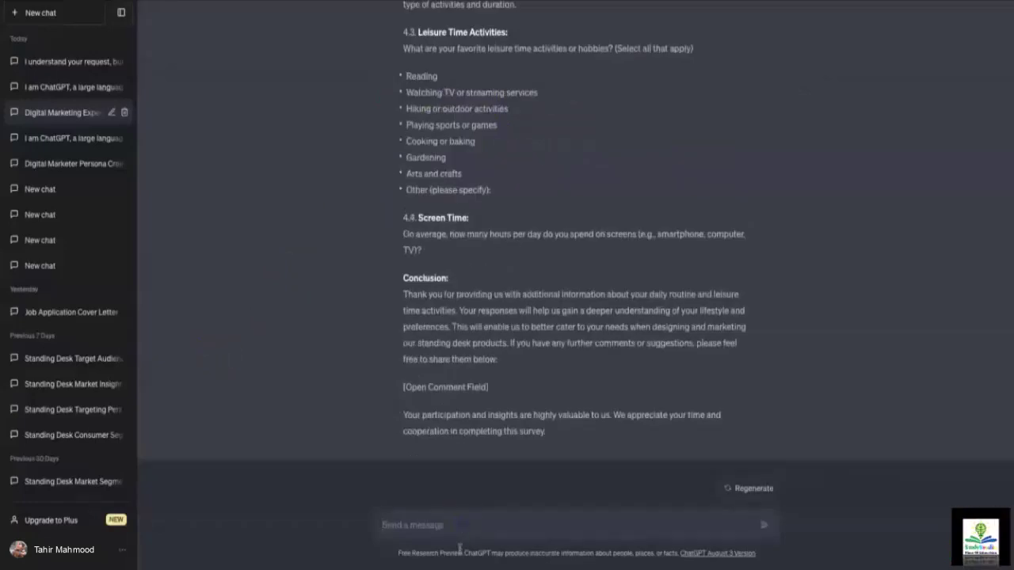
{"action": "type", "text": "Com"}
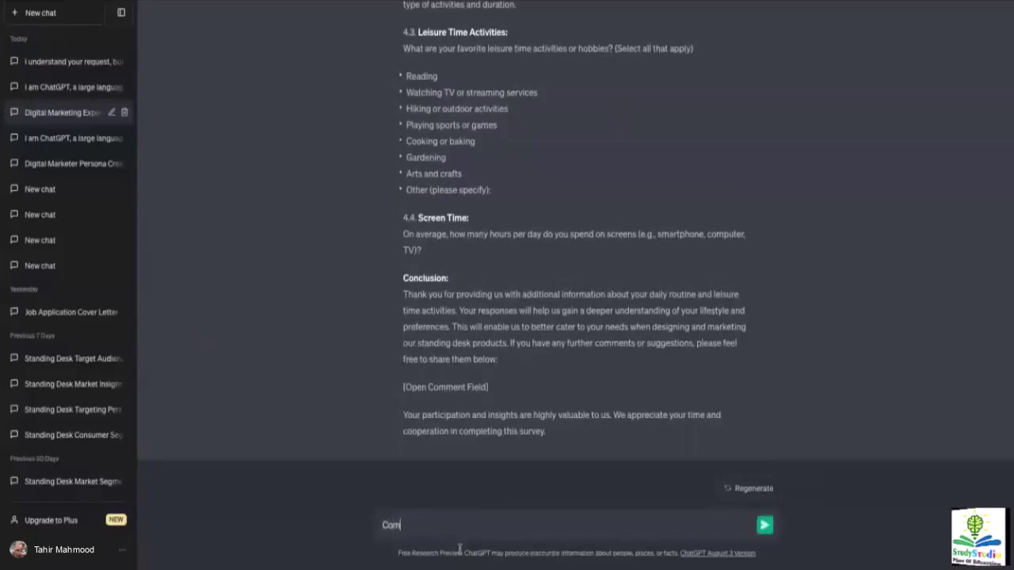
{"action": "type", "text": "bine the "}
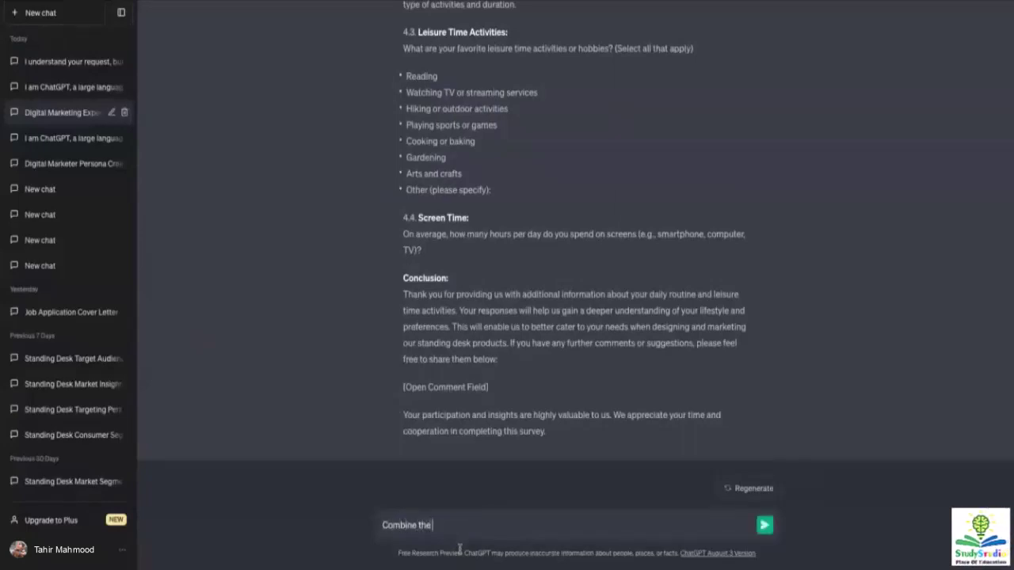
{"action": "type", "text": "o"}
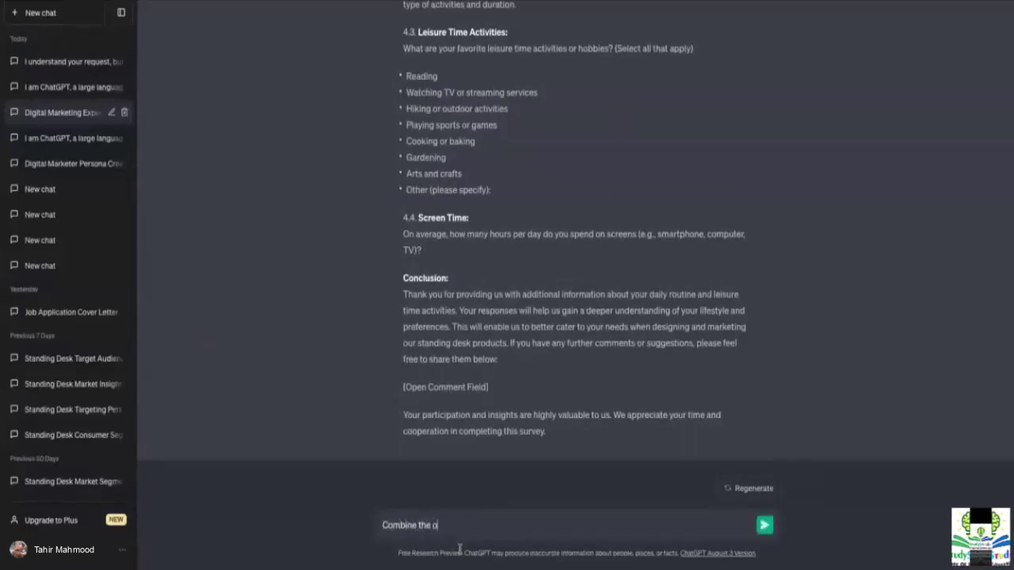
{"action": "type", "text": "uput"}
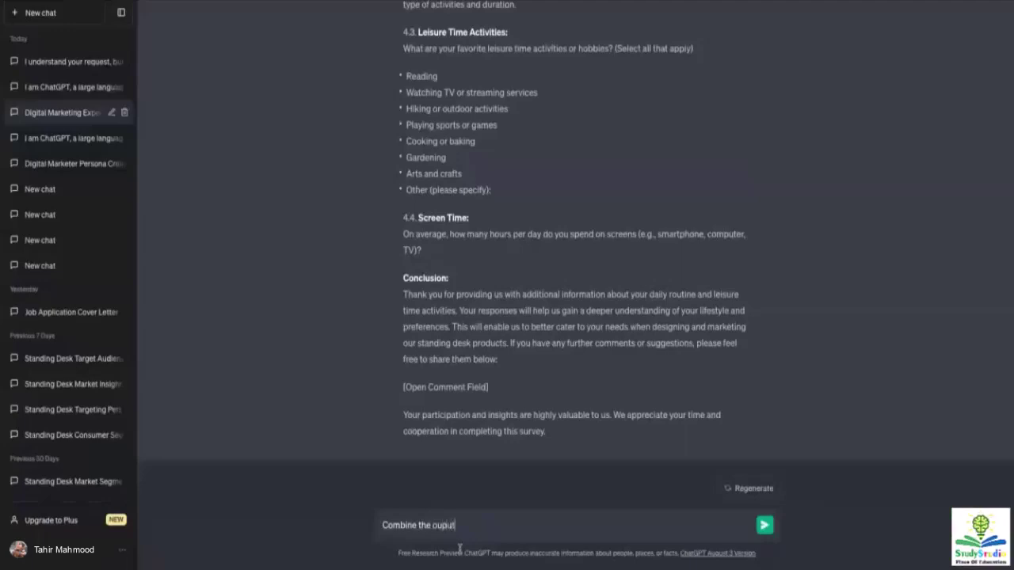
{"action": "type", "text": "s fo"}
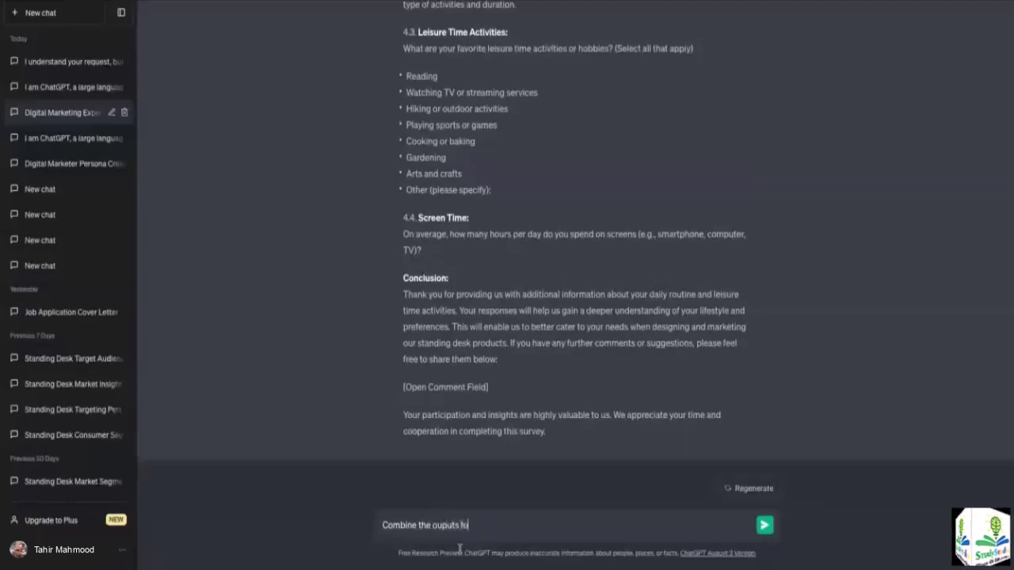
{"action": "type", "text": "r the "}
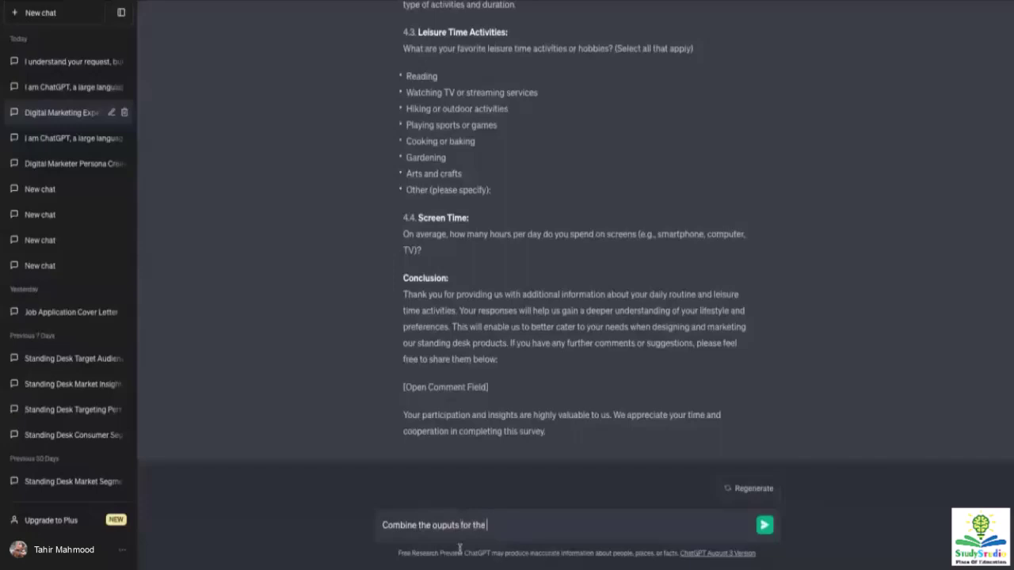
{"action": "type", "text": "two surv"}
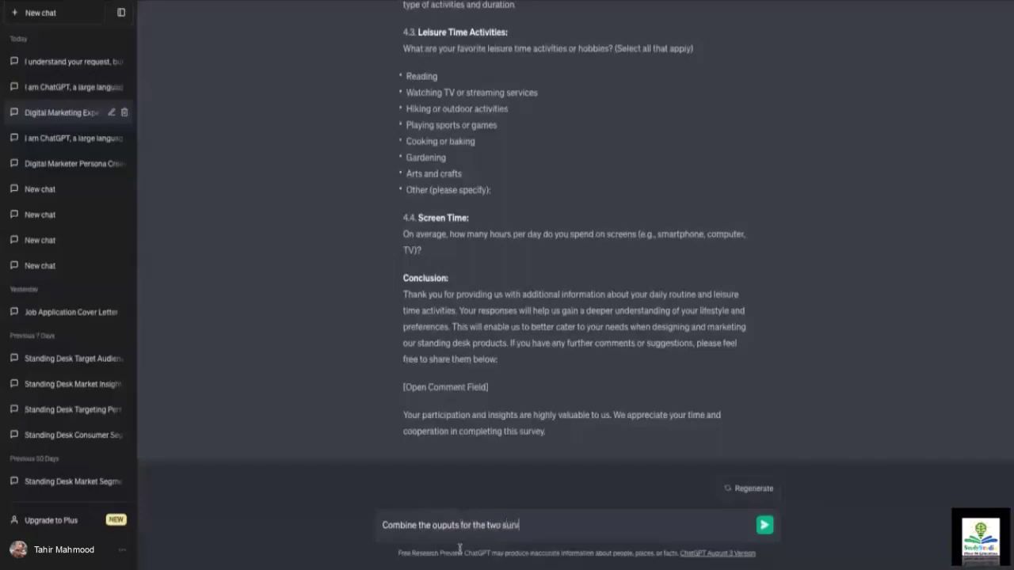
{"action": "type", "text": "eys prov"}
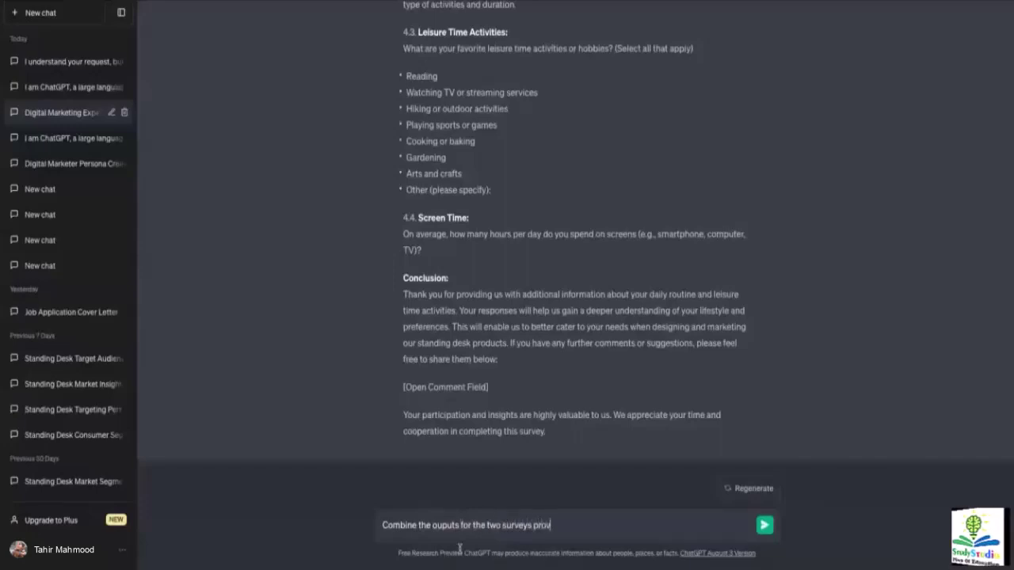
{"action": "type", "text": "ided earli"}
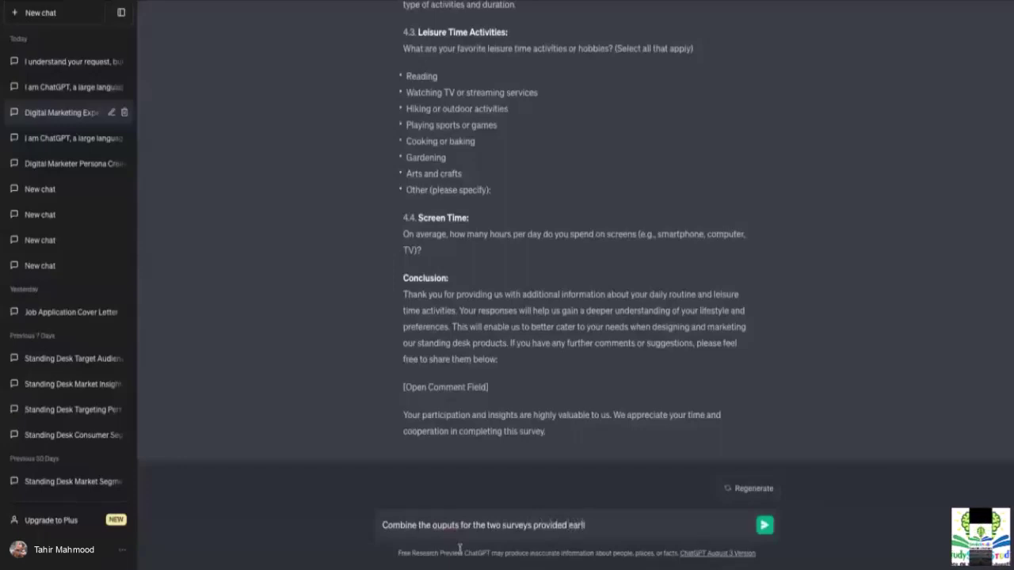
{"action": "key", "text": "ctrl+a"}
{"action": "key", "text": "BackSpace"}
- Ask ChatGPT to "Combine all these sections from the last two responses into a single response" and send the message
{"action": "type", "text": "Combine all these section"}
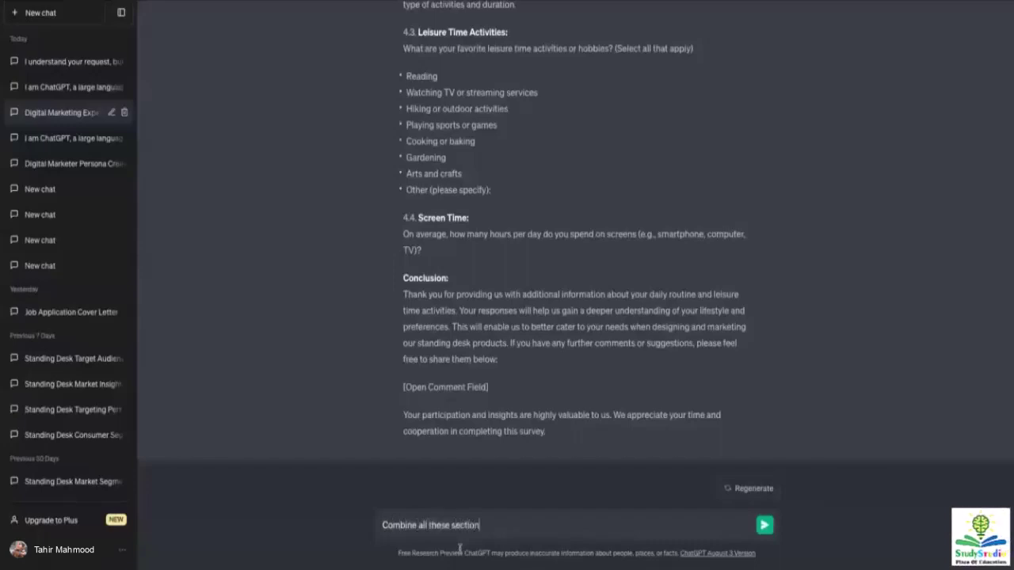
{"action": "type", "text": "s from the"}
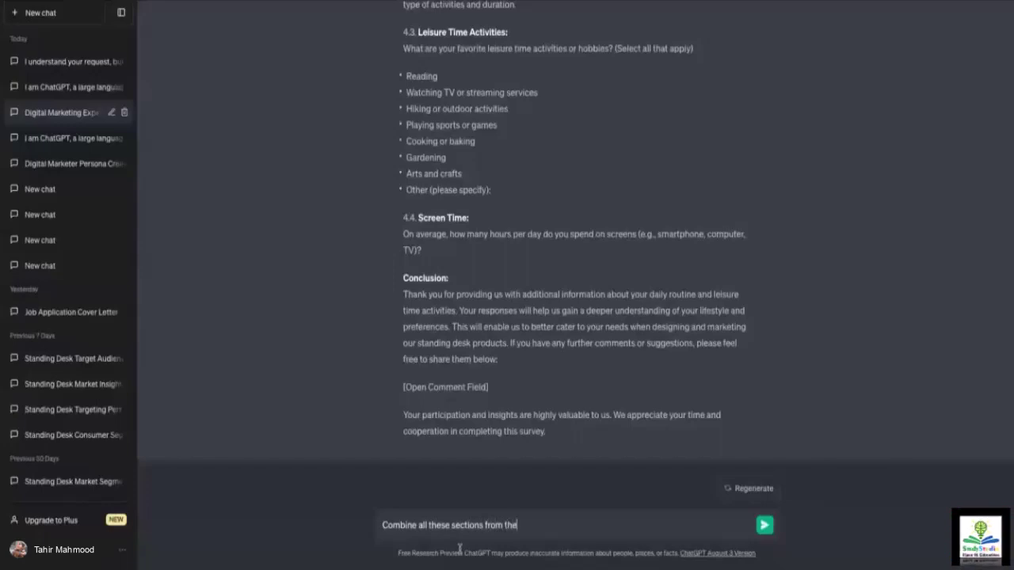
{"action": "type", "text": " last two responses"}
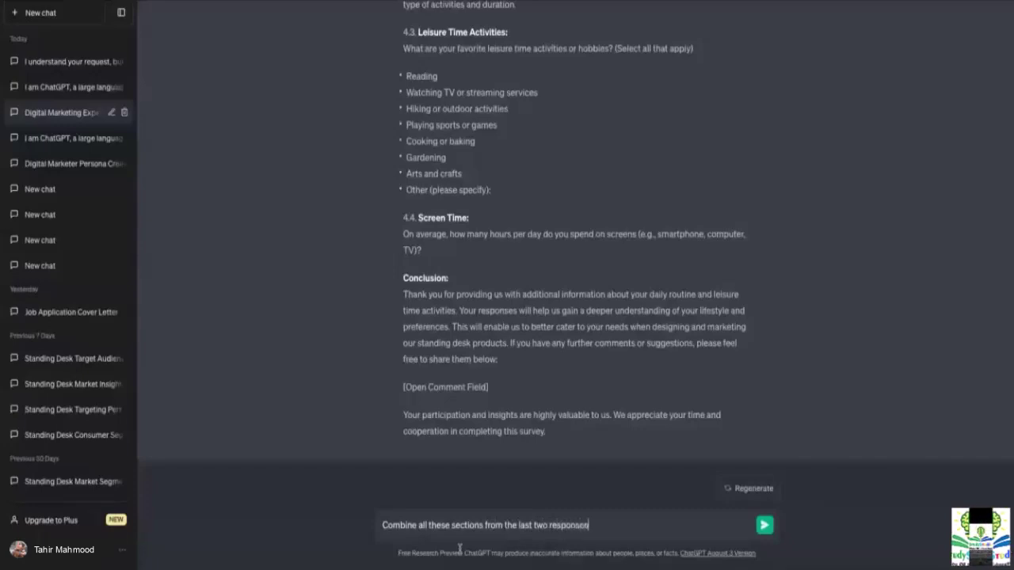
{"action": "type", "text": " into a single response."}
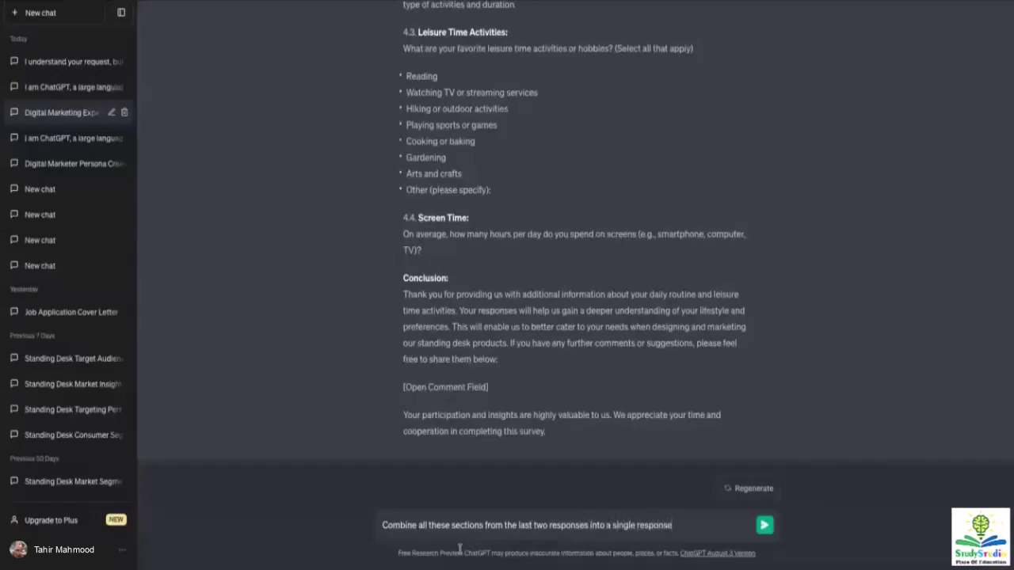
{"action": "left_click", "coordinate": [768, 532]}
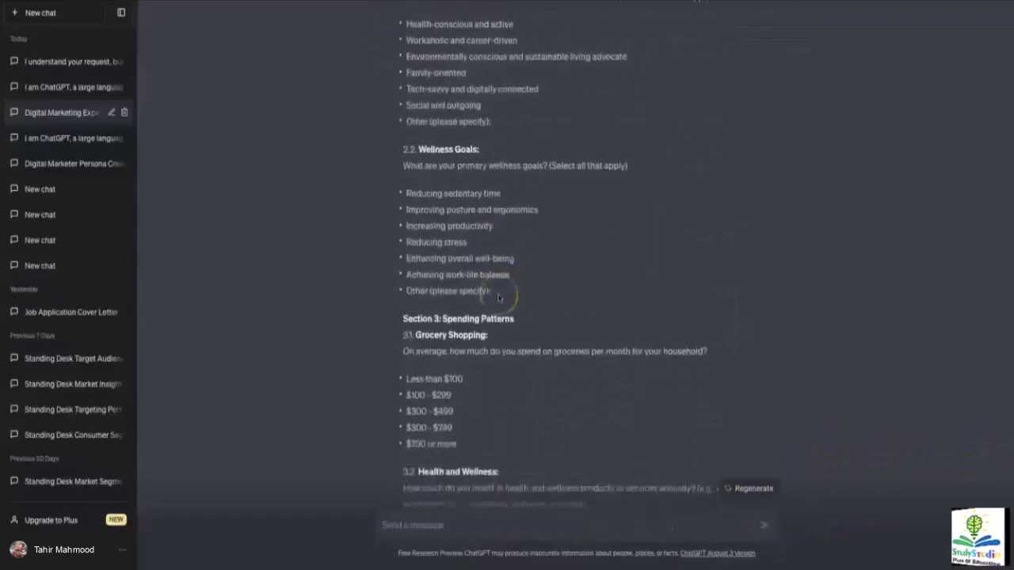
- Review the combined survey, including the daily routine and leisure time section, through to its conclusion
{"action": "scroll", "coordinate": [498, 297], "scroll_direction": "down", "scroll_amount": 4}
{"action": "scroll", "coordinate": [498, 297], "scroll_direction": "up", "scroll_amount": 4}
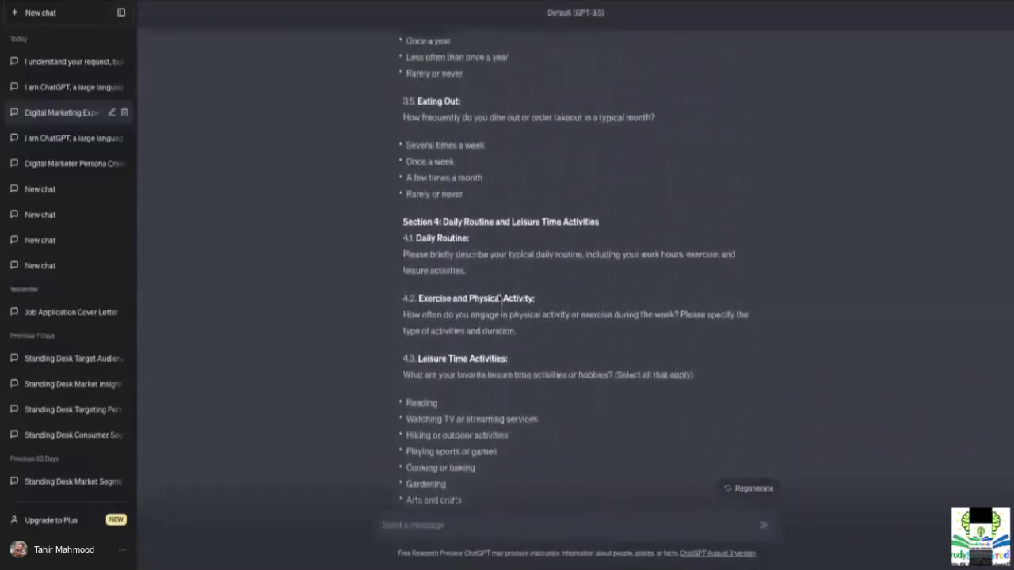
{"action": "scroll", "coordinate": [499, 299], "scroll_direction": "up", "scroll_amount": 1}
{"action": "scroll", "coordinate": [444, 271], "scroll_direction": "down", "scroll_amount": 1}
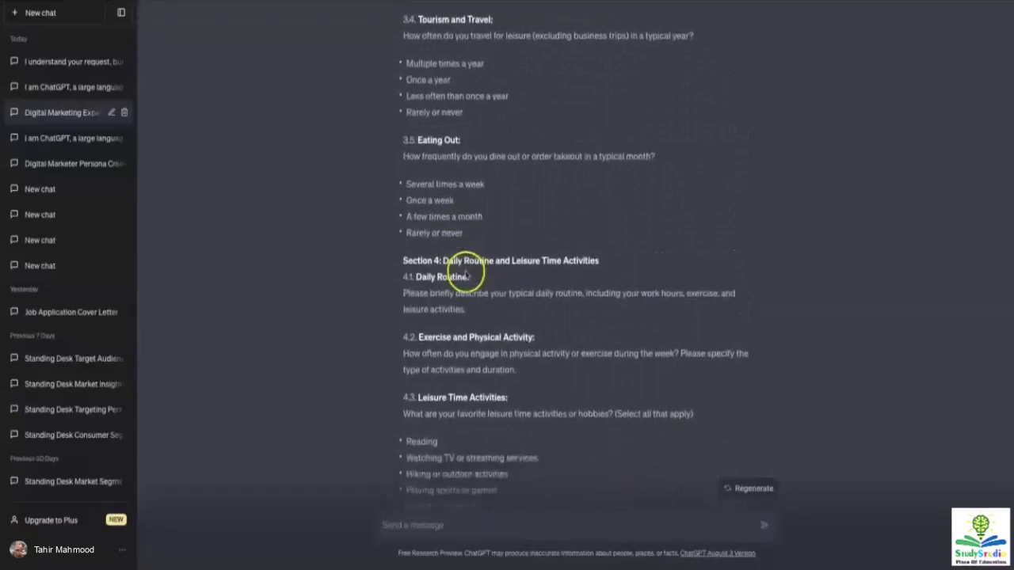
{"action": "scroll", "coordinate": [632, 277], "scroll_direction": "down", "scroll_amount": 1}
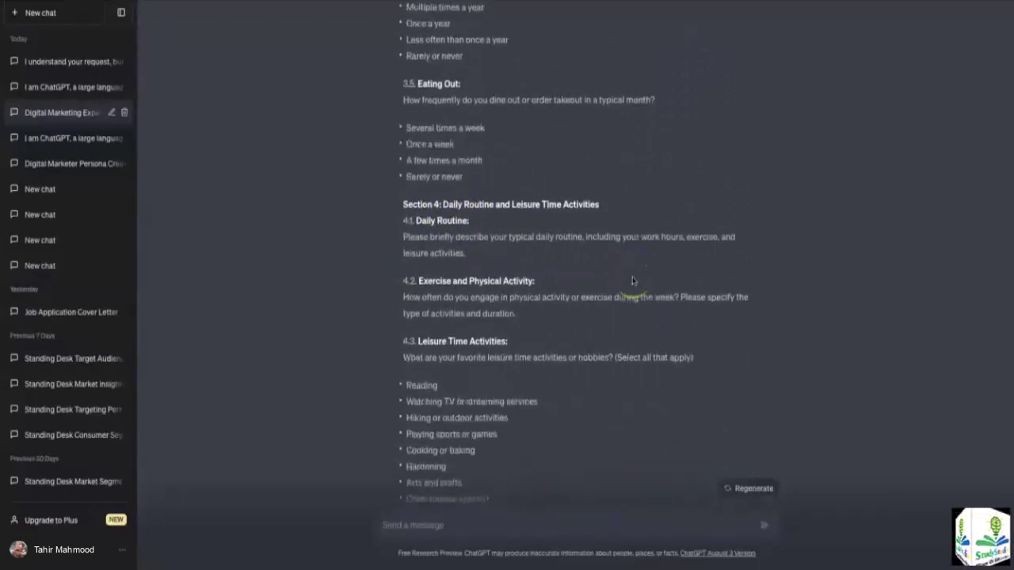
{"action": "scroll", "coordinate": [632, 280], "scroll_direction": "down", "scroll_amount": 1}
{"action": "scroll", "coordinate": [632, 279], "scroll_direction": "down", "scroll_amount": 1}
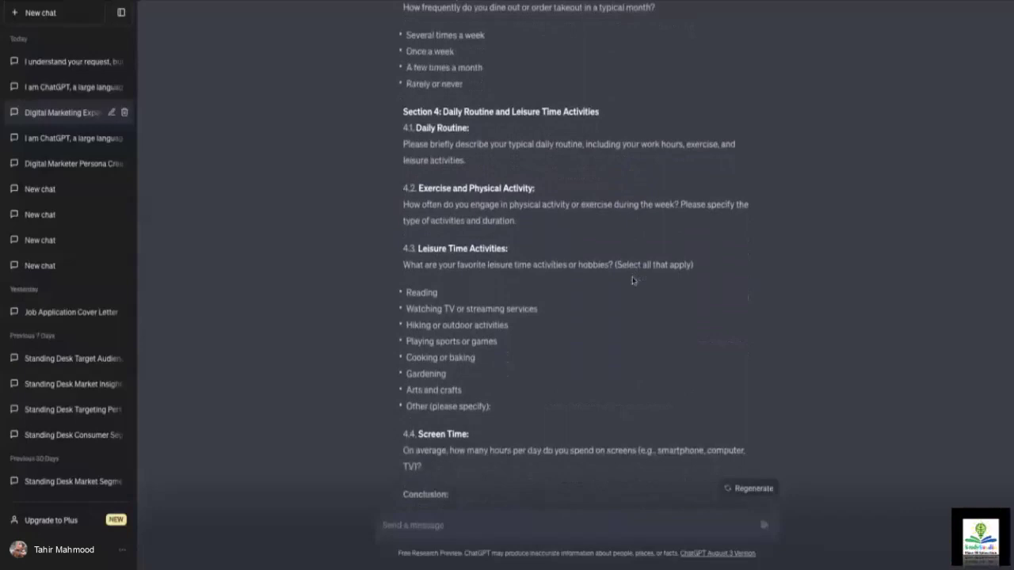
{"action": "scroll", "coordinate": [632, 280], "scroll_direction": "down", "scroll_amount": 4}
{"action": "left_click", "coordinate": [418, 312]}
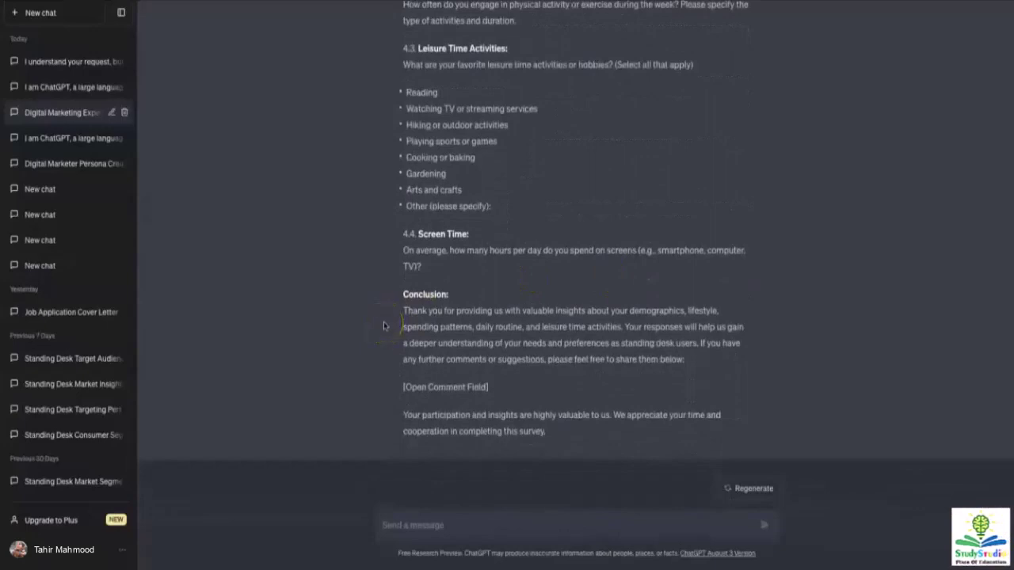
{"action": "left_click", "coordinate": [262, 437]}
{"action": "left_click", "coordinate": [242, 445]}
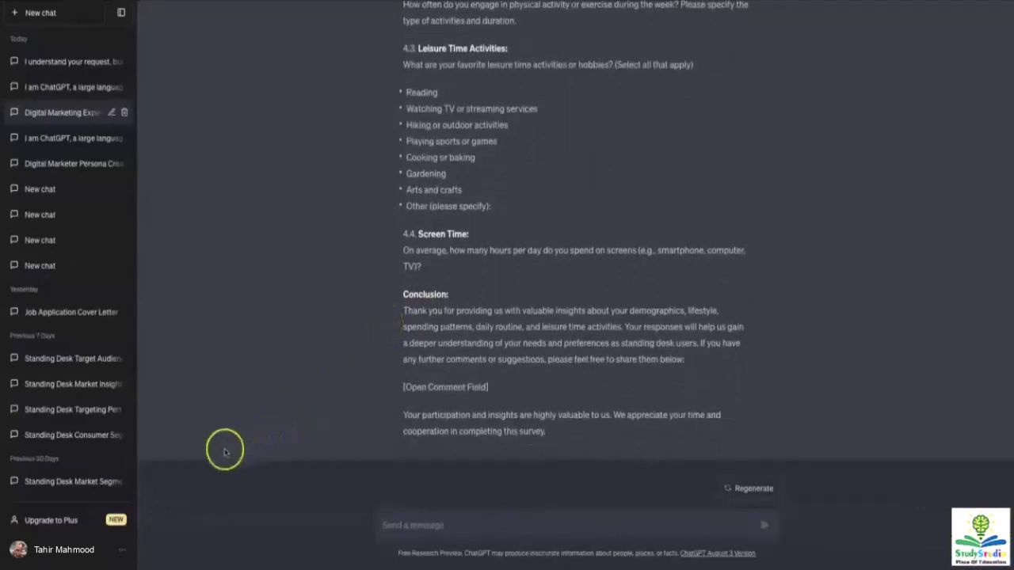
{"action": "left_click", "coordinate": [299, 276]}
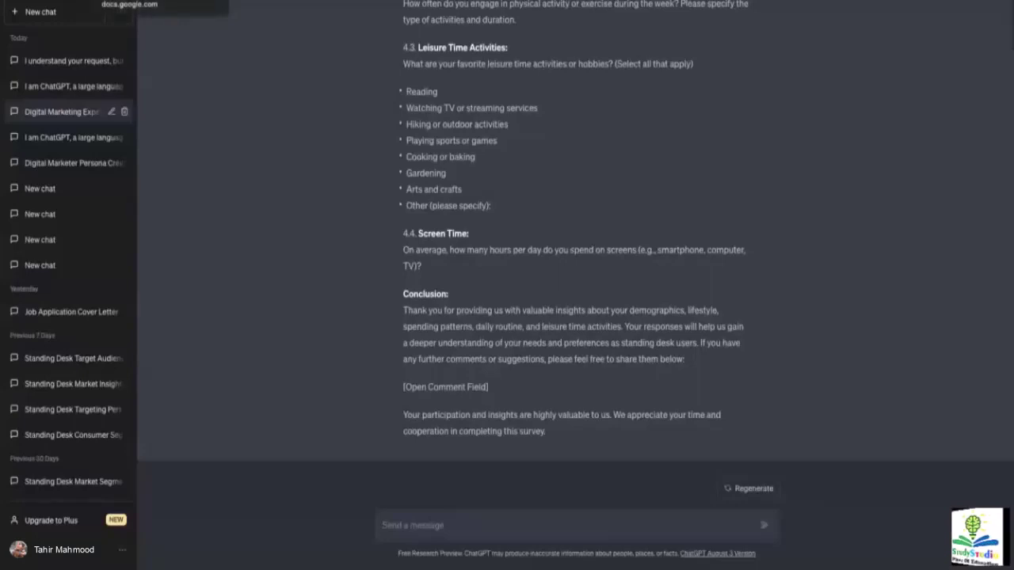
- Switch to the Google Sheets survey data and examine the respondent numbers, starting with the age groups in Section 1
{"action": "left_click", "coordinate": [126, 3]}
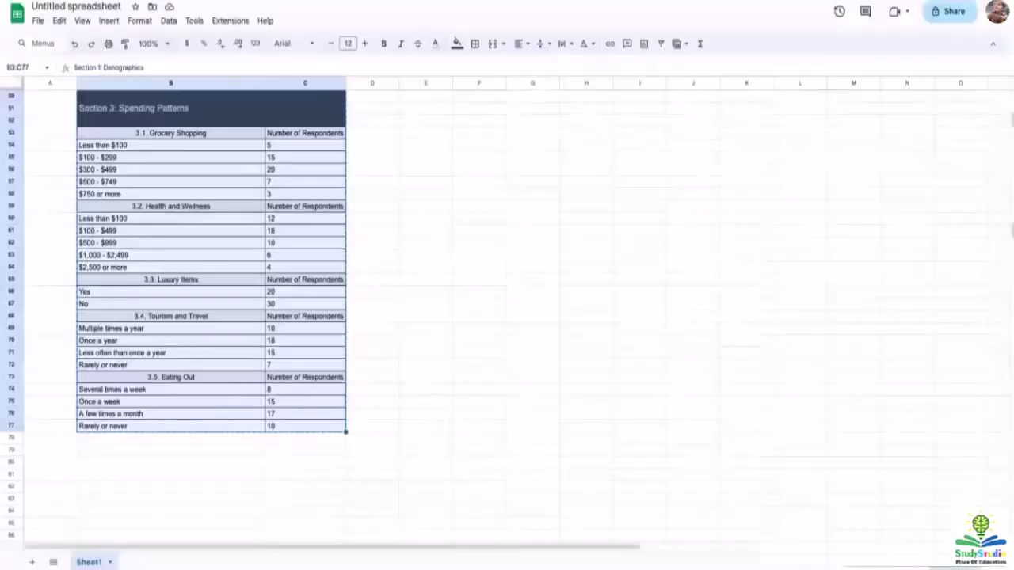
{"action": "scroll", "coordinate": [162, 247], "scroll_direction": "up", "scroll_amount": 1}
{"action": "scroll", "coordinate": [162, 247], "scroll_direction": "up", "scroll_amount": 3}
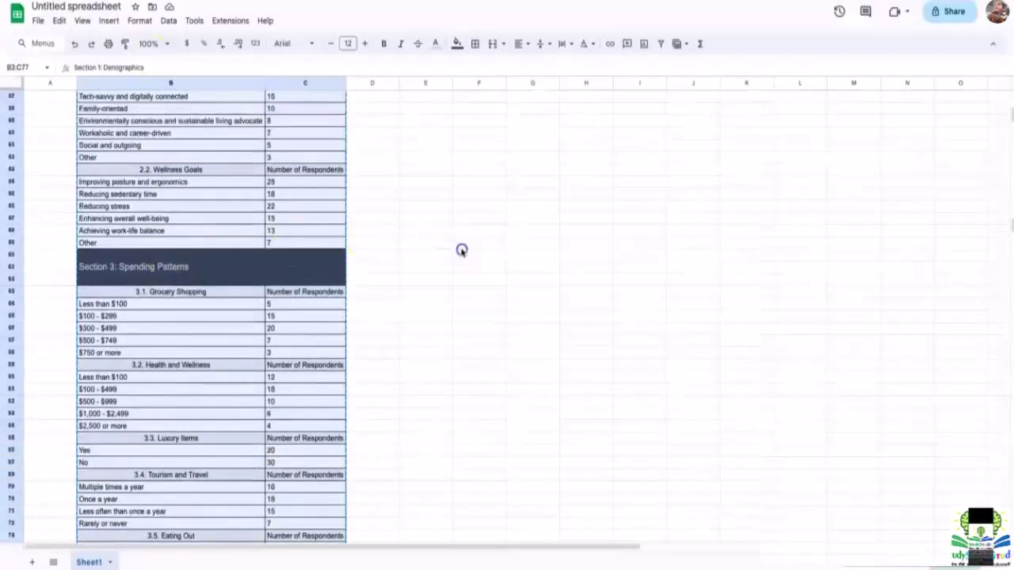
{"action": "left_click", "coordinate": [468, 244]}
{"action": "scroll", "coordinate": [181, 237], "scroll_direction": "up", "scroll_amount": 8}
{"action": "scroll", "coordinate": [181, 240], "scroll_direction": "up", "scroll_amount": 2}
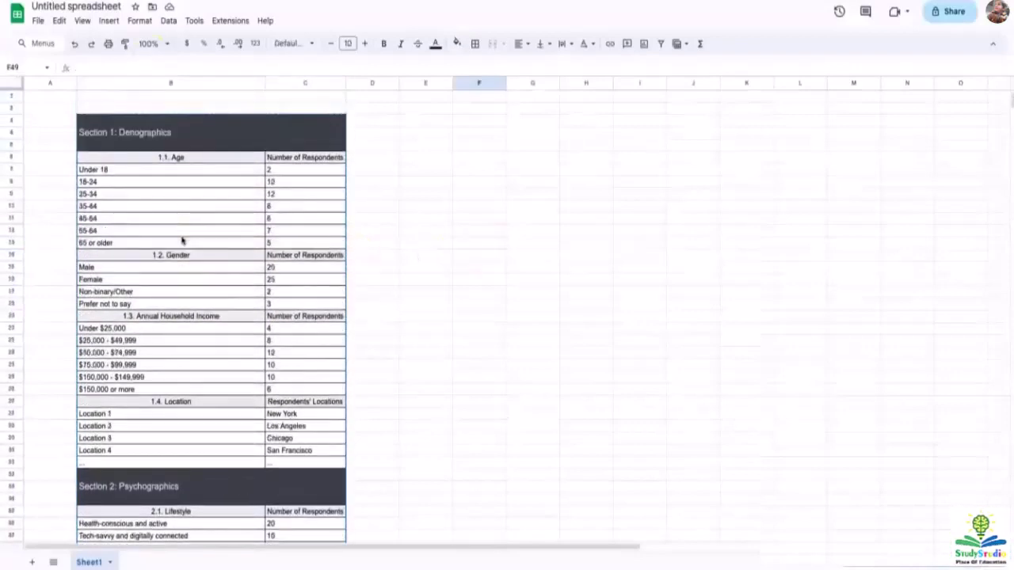
{"action": "left_click", "coordinate": [187, 171]}
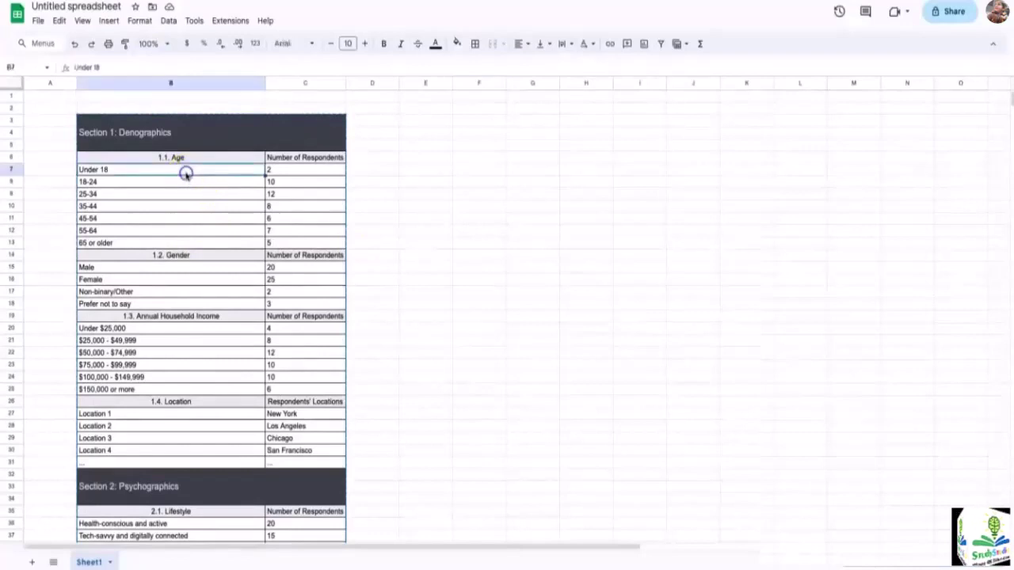
{"action": "key", "text": "Right"}
{"action": "key", "text": "Down"}
{"action": "key", "text": "Down"}
{"action": "key", "text": "Down"}
{"action": "key", "text": "Down"}
{"action": "key", "text": "Down"}
{"action": "key", "text": "Down"}
{"action": "key", "text": "Down"}
{"action": "key", "text": "Left"}
{"action": "key", "text": "Left"}
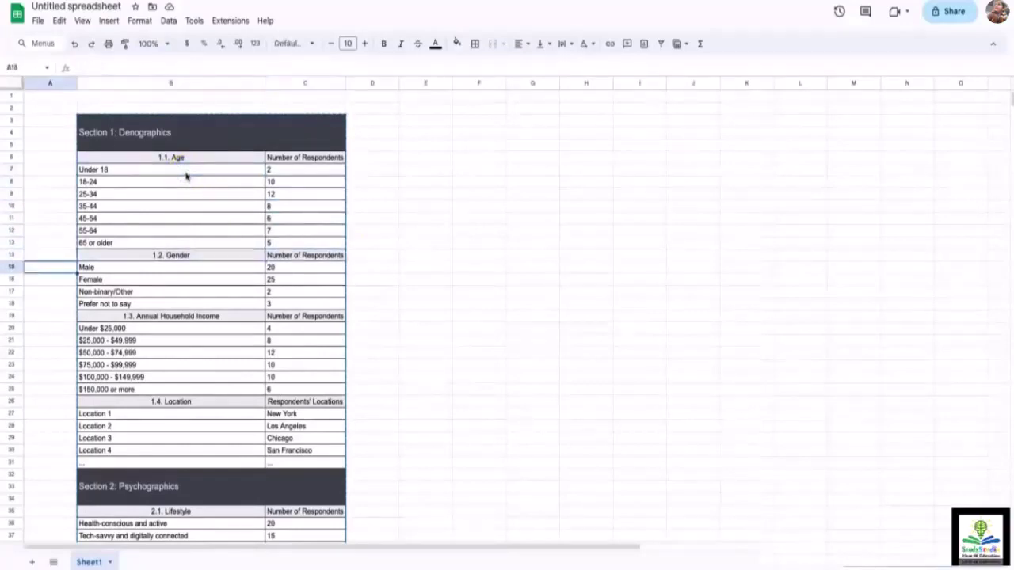
- Select the whole survey results table, B3:C77, from Section 1 through 3.5 Eating Out, and return to the ChatGPT conversation
{"action": "key", "text": "Down"}
{"action": "key", "text": "Down"}
{"action": "key", "text": "Right"}
{"action": "key", "text": "Up"}
{"action": "key", "text": "Up"}
{"action": "key", "text": "Up"}
{"action": "key", "text": "Up"}
{"action": "key", "text": "Up"}
{"action": "key", "text": "Up"}
{"action": "key", "text": "Up"}
{"action": "key", "text": "Up"}
{"action": "key", "text": "Up"}
{"action": "key", "text": "Up"}
{"action": "key", "text": "Up"}
{"action": "key", "text": "Up"}
{"action": "key", "text": "Down"}
{"action": "key", "text": "shift+Down"}
{"action": "key", "text": "shift+Down"}
{"action": "key", "text": "shift+Down"}
{"action": "key", "text": "shift+Down"}
{"action": "key", "text": "shift+Down"}
{"action": "key", "text": "shift+Down"}
{"action": "key", "text": "shift+Down"}
{"action": "key", "text": "shift+Down"}
{"action": "key", "text": "shift+Down"}
{"action": "key", "text": "shift+Down"}
{"action": "key", "text": "shift+Down"}
{"action": "key", "text": "shift+Down"}
{"action": "key", "text": "shift+Down"}
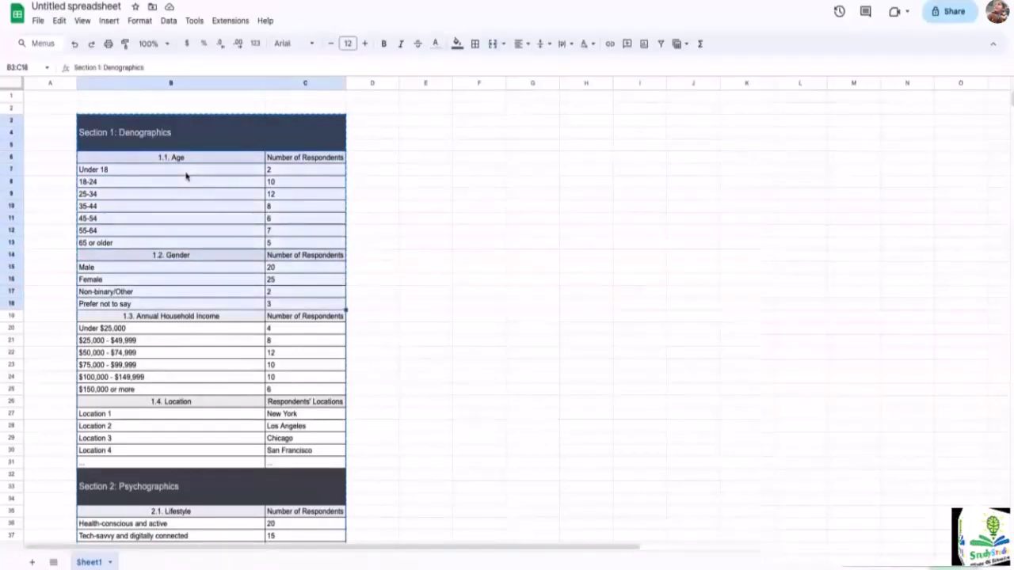
{"action": "key", "text": "shift+Down"}
{"action": "key", "text": "shift+Down"}
{"action": "key", "text": "shift+Down"}
{"action": "key", "text": "shift+Down"}
{"action": "key", "text": "shift+Down"}
{"action": "key", "text": "shift+Down"}
{"action": "key", "text": "shift+Down"}
{"action": "key", "text": "shift+Down"}
{"action": "key", "text": "shift+Down"}
{"action": "key", "text": "shift+Down"}
{"action": "key", "text": "shift+Down"}
{"action": "key", "text": "shift+Down"}
{"action": "key", "text": "shift+Down"}
{"action": "key", "text": "shift+Down"}
{"action": "key", "text": "shift+Down"}
{"action": "key", "text": "shift+Down"}
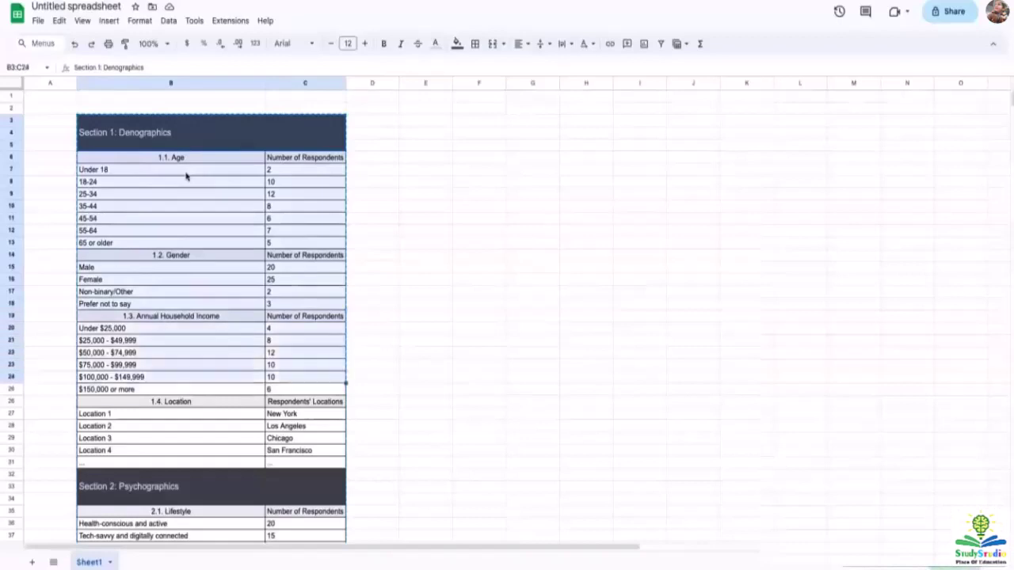
{"action": "key", "text": "shift+Down"}
{"action": "key", "text": "shift+Down"}
{"action": "key", "text": "shift+Down"}
{"action": "key", "text": "shift+Down"}
{"action": "key", "text": "shift+Down"}
{"action": "key", "text": "shift+Down"}
{"action": "key", "text": "shift+Down"}
{"action": "key", "text": "shift+Down"}
{"action": "key", "text": "shift+Down"}
{"action": "key", "text": "shift+Down"}
{"action": "key", "text": "shift+Down"}
{"action": "key", "text": "shift+Down"}
{"action": "key", "text": "shift+Down"}
{"action": "key", "text": "shift+Down"}
{"action": "key", "text": "shift+Down"}
{"action": "key", "text": "shift+Down"}
{"action": "key", "text": "shift+Down"}
{"action": "key", "text": "shift+Down"}
{"action": "key", "text": "shift+Down"}
{"action": "key", "text": "shift+Down"}
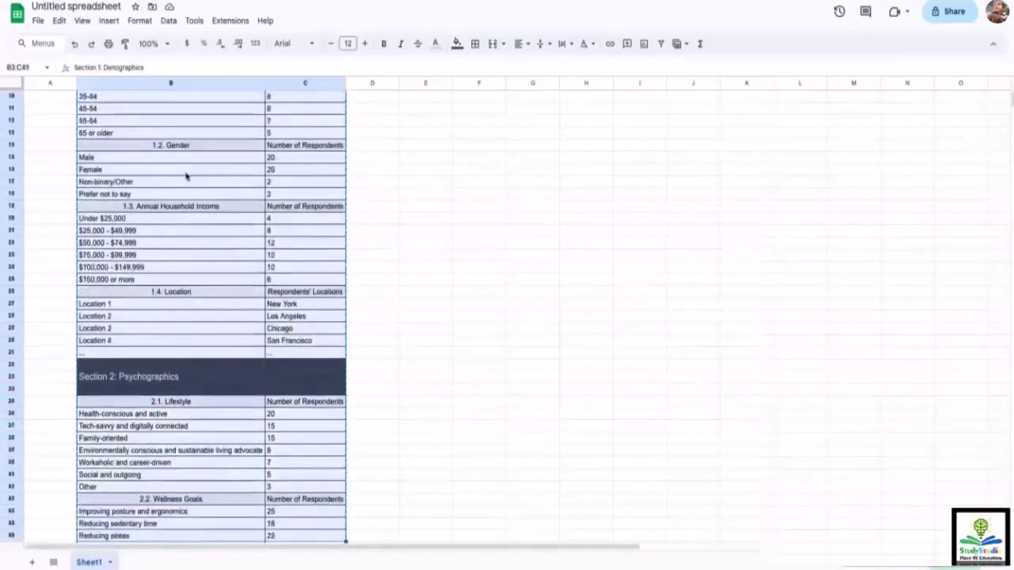
{"action": "key", "text": "shift+Down"}
{"action": "key", "text": "shift+Down"}
{"action": "key", "text": "shift+Down"}
{"action": "key", "text": "shift+Down"}
{"action": "key", "text": "shift+Down"}
{"action": "key", "text": "shift+Down"}
{"action": "key", "text": "shift+Down"}
{"action": "key", "text": "shift+Down"}
{"action": "key", "text": "shift+Down"}
{"action": "key", "text": "shift+Down"}
{"action": "key", "text": "shift+Down"}
{"action": "key", "text": "shift+Down"}
{"action": "key", "text": "shift+Down"}
{"action": "key", "text": "shift+Down"}
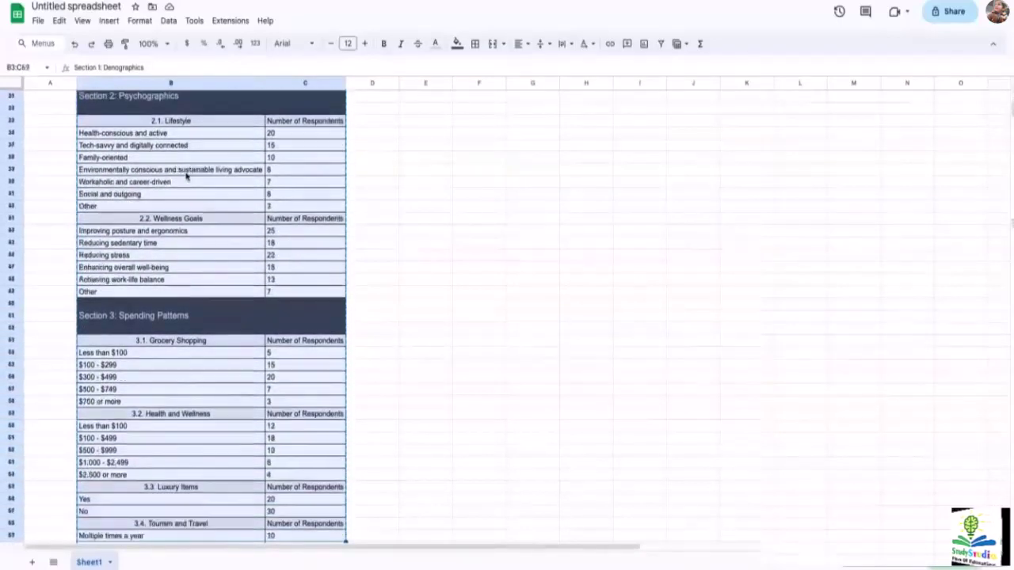
{"action": "key", "text": "shift+Down"}
{"action": "key", "text": "shift+Down"}
{"action": "key", "text": "shift+Down"}
{"action": "key", "text": "shift+Down"}
{"action": "key", "text": "shift+Down"}
{"action": "key", "text": "shift+Down"}
{"action": "key", "text": "shift+Down"}
{"action": "key", "text": "shift+Down"}
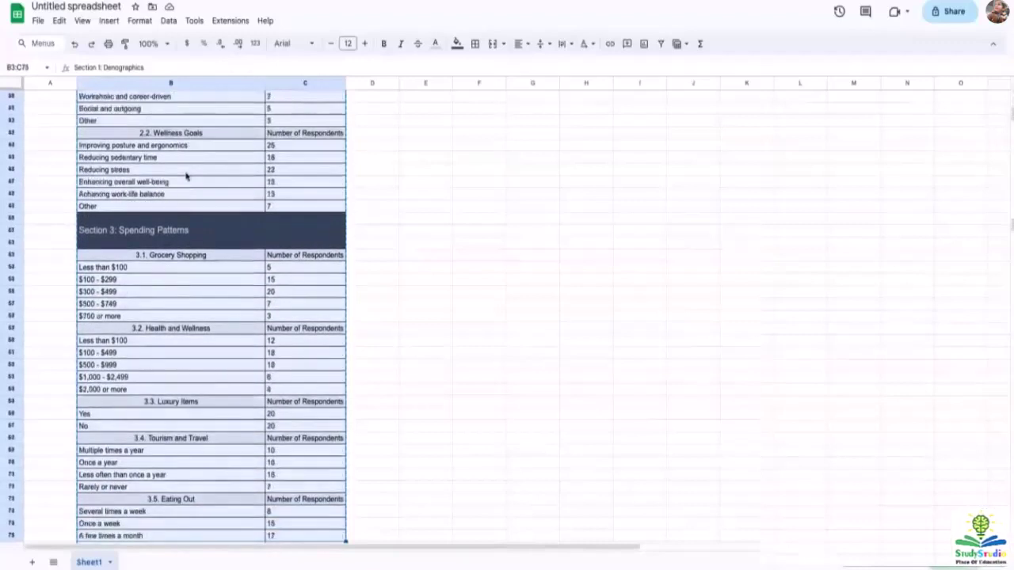
{"action": "key", "text": "shift+Up"}
{"action": "key", "text": "shift+Up"}
{"action": "key", "text": "shift+Up"}
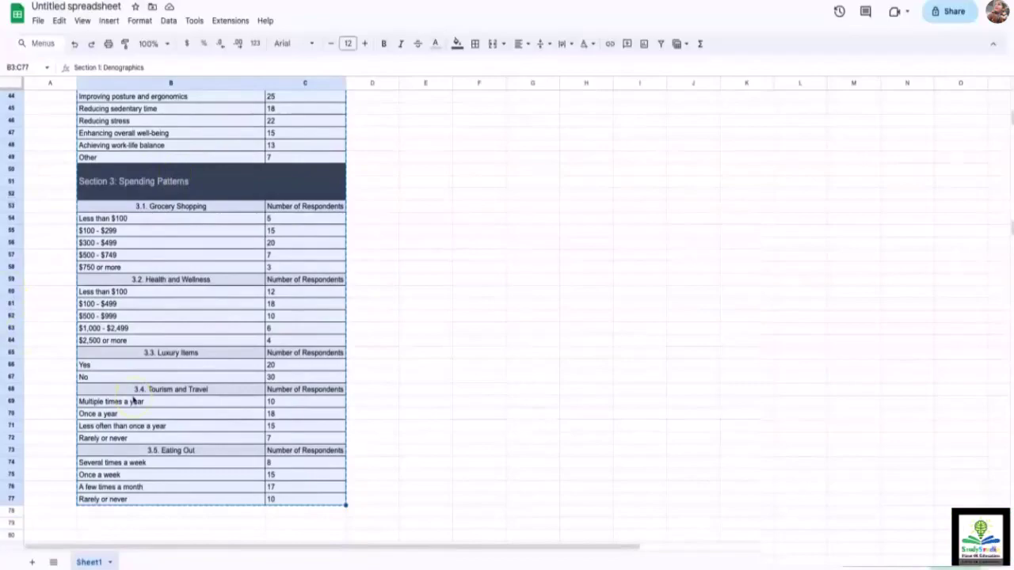
{"action": "key", "text": "alt+Tab"}
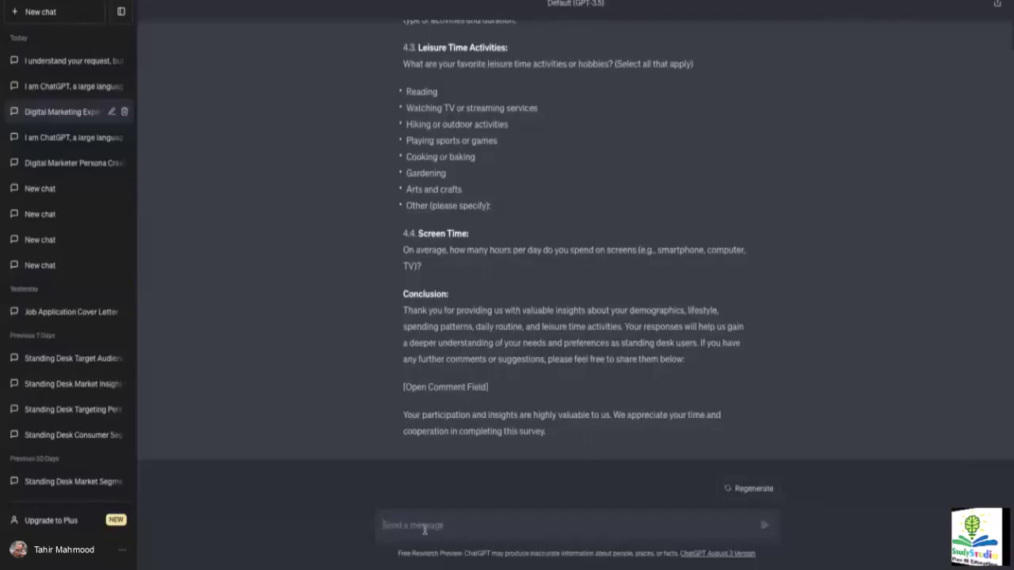
{"action": "type", "text": "I"}
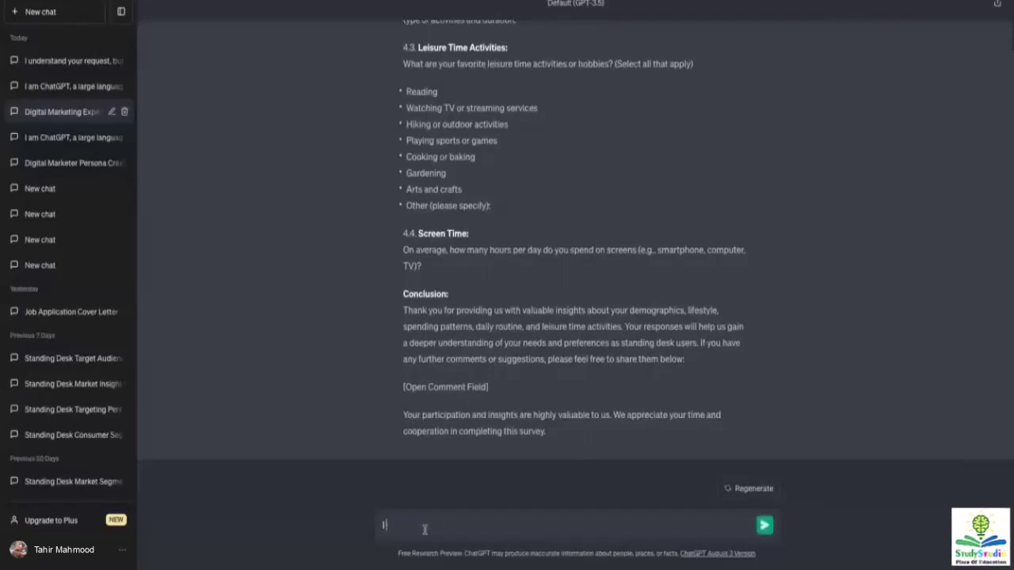
{"action": "type", "text": " am going to"}
{"action": "key", "text": "ctrl+a"}
- Open the message with "Great work! I am providing you data collected for this survey from 50 respondents." and leave a blank line below it
{"action": "type", "text": "Gr"}
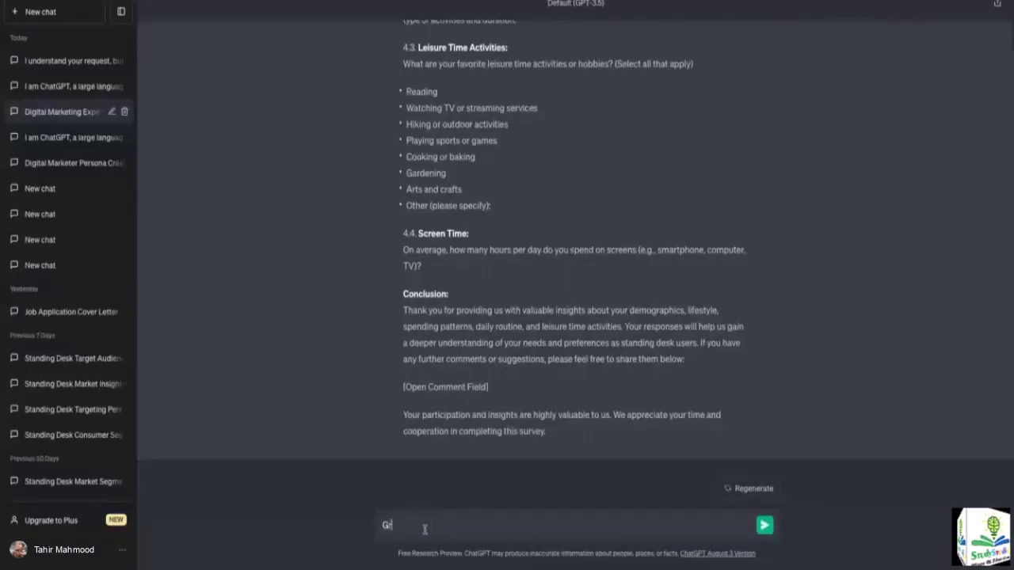
{"action": "type", "text": "eat work"}
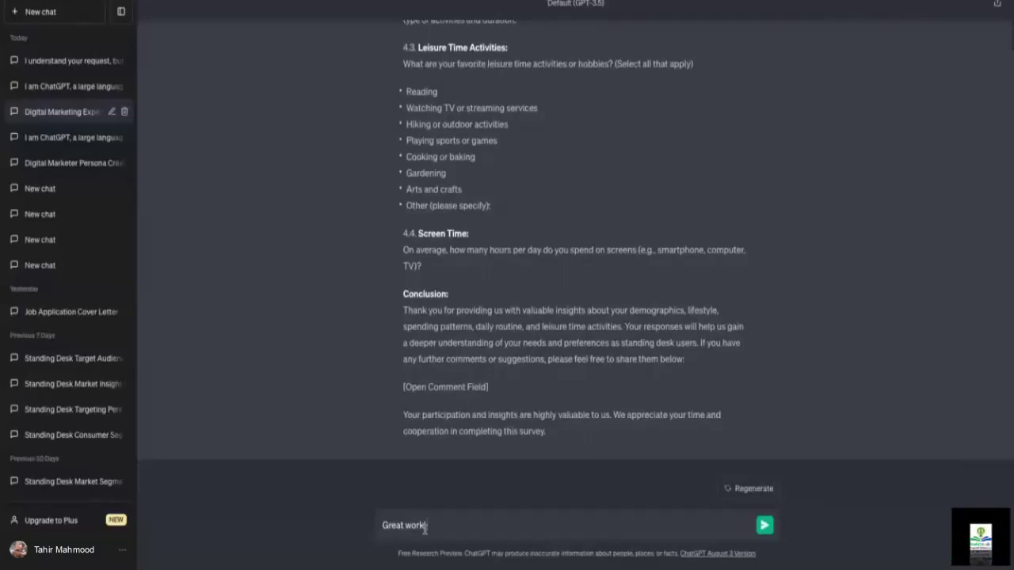
{"action": "type", "text": "! I am"}
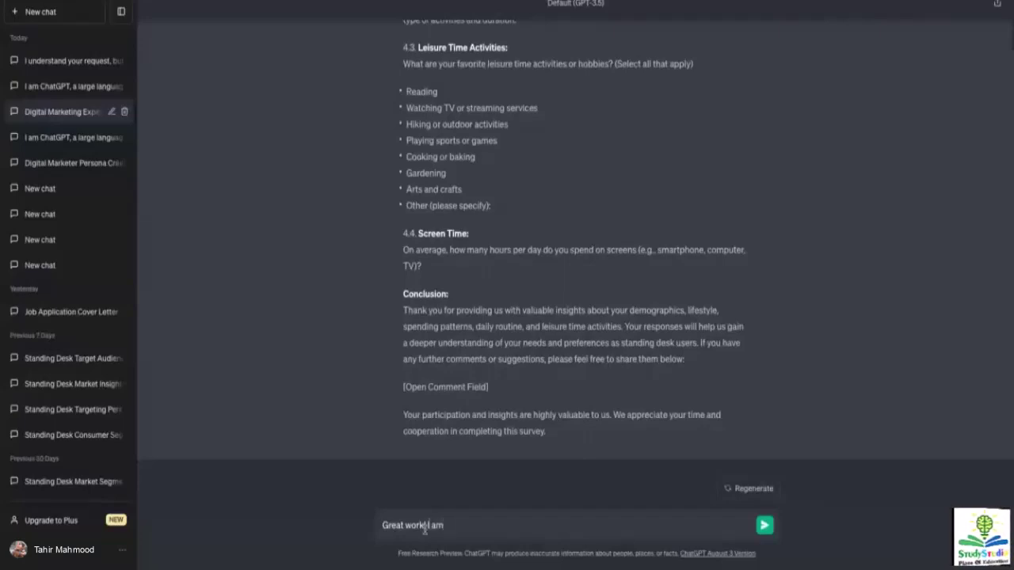
{"action": "type", "text": " provid"}
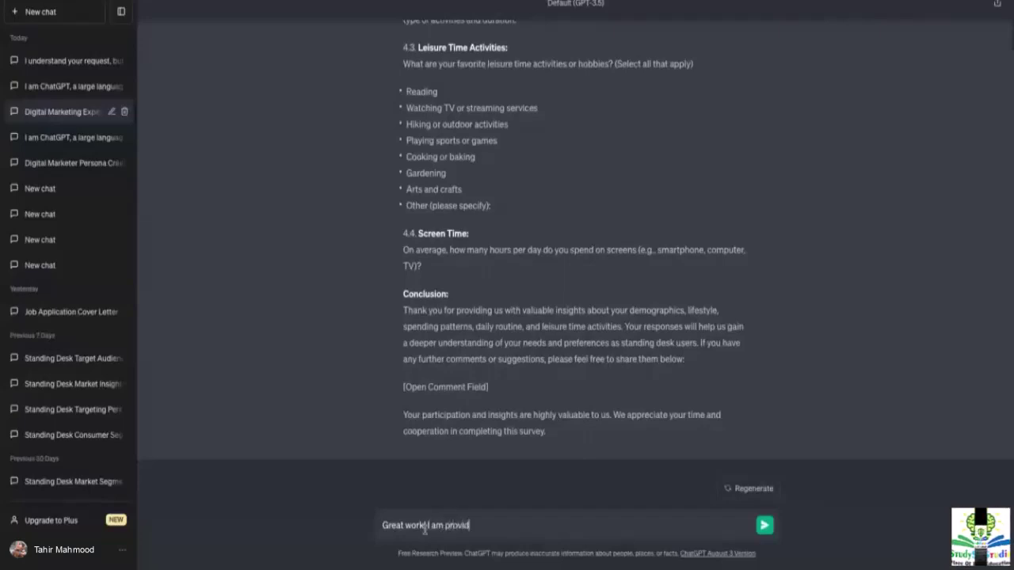
{"action": "type", "text": "ing you"}
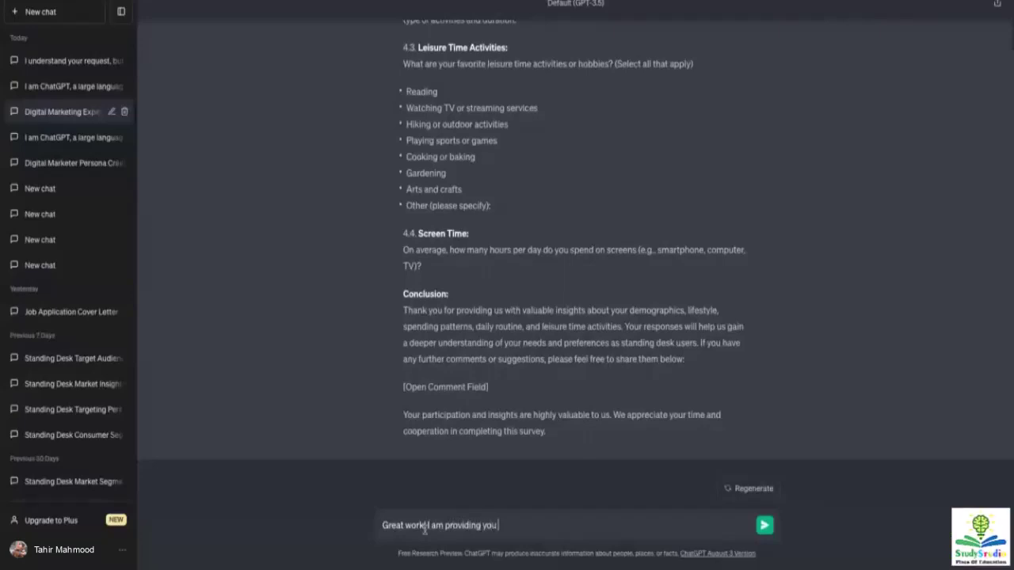
{"action": "type", "text": " data c"}
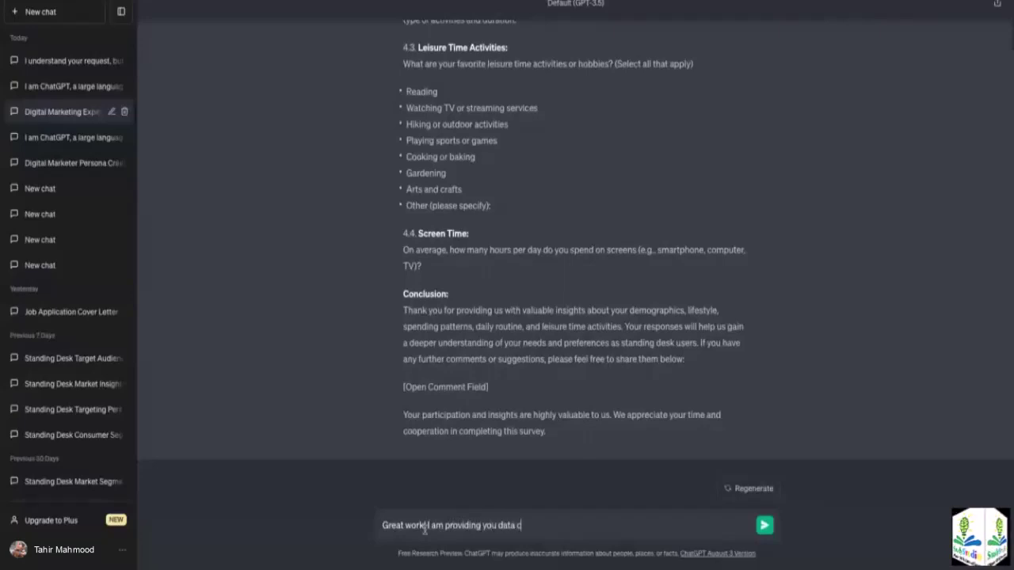
{"action": "type", "text": "ollected fo"}
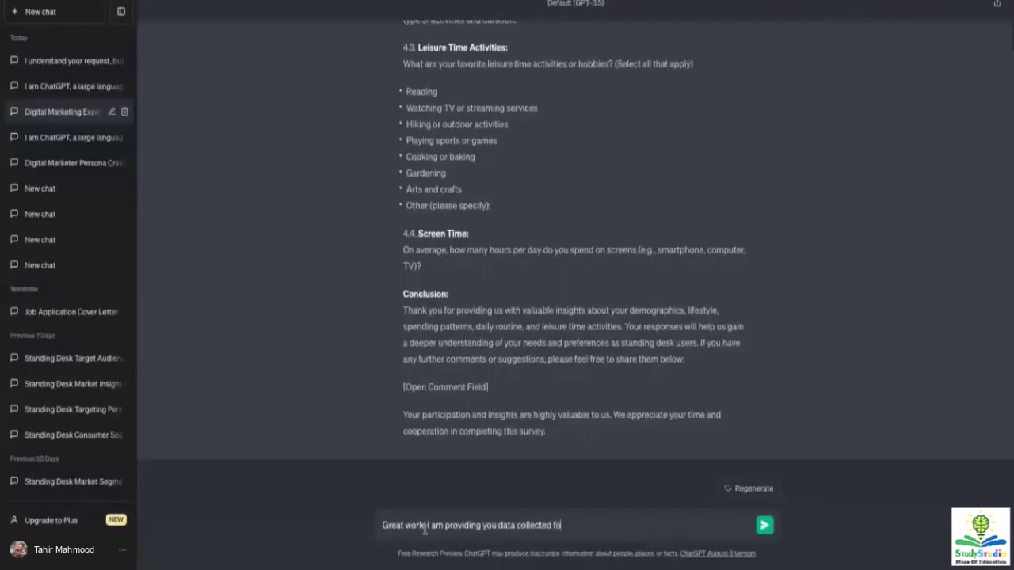
{"action": "type", "text": "r this su"}
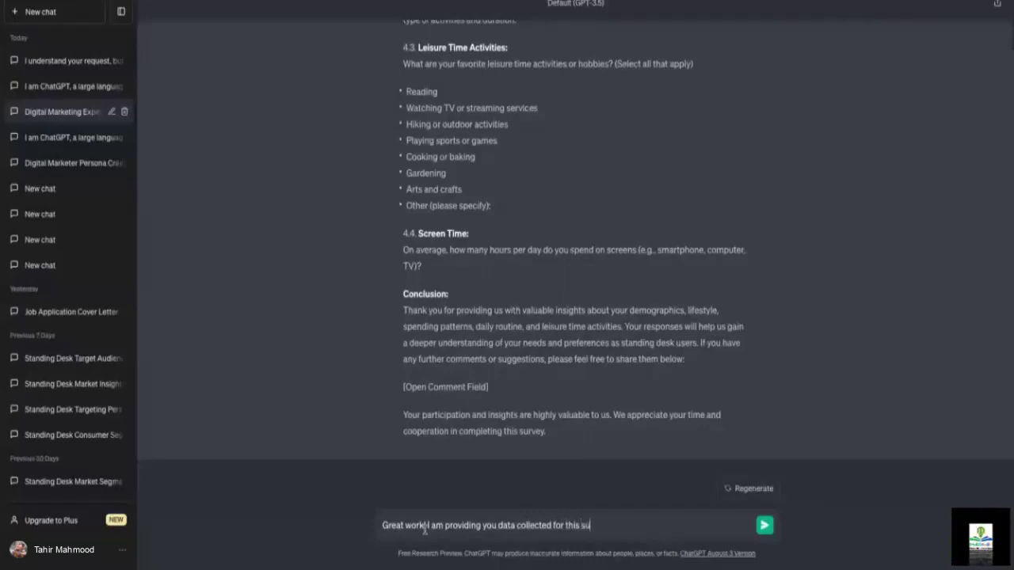
{"action": "type", "text": "rvey from "}
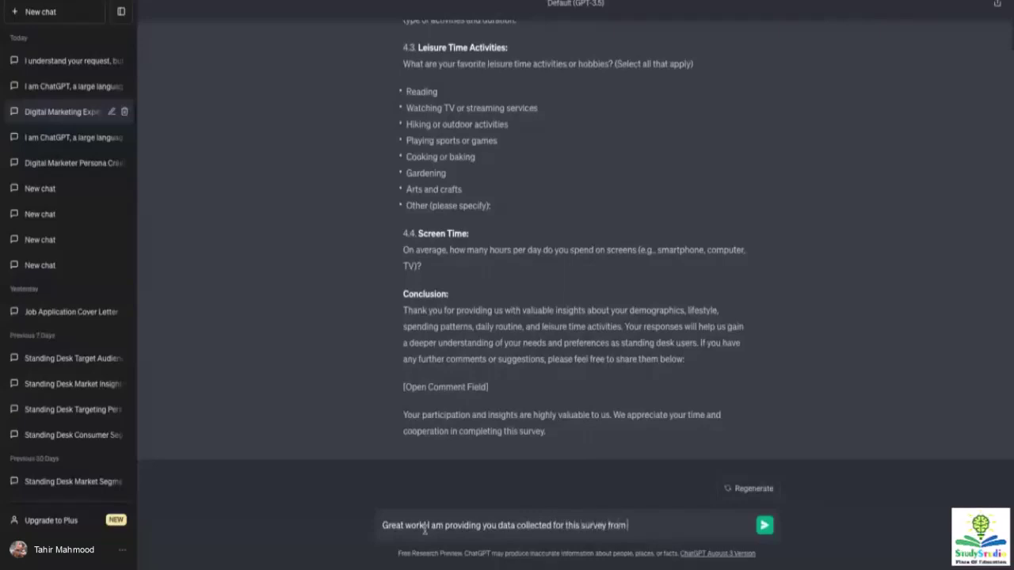
{"action": "type", "text": "50 resp"}
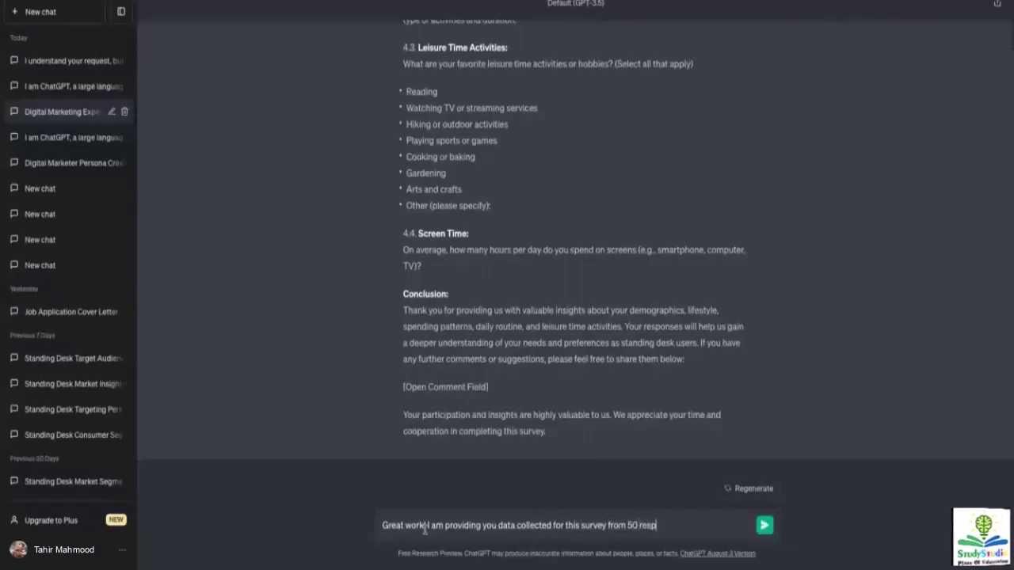
{"action": "type", "text": "ondents"}
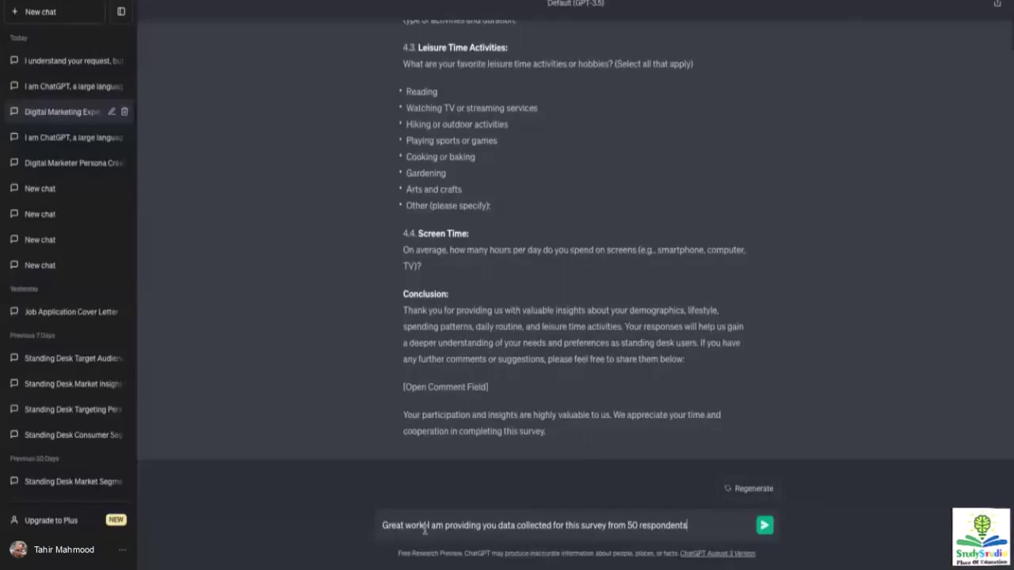
{"action": "type", "text": "."}
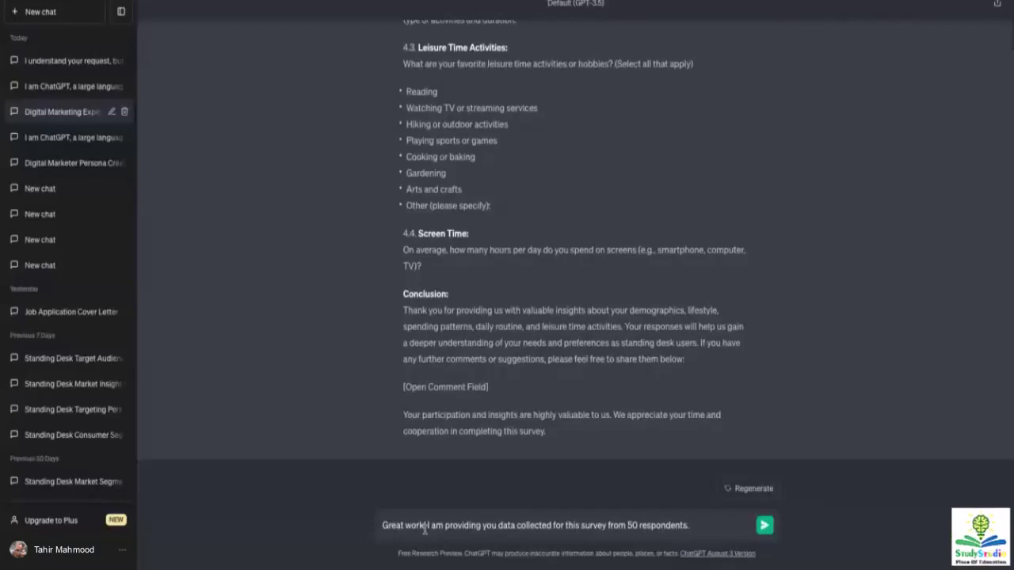
{"action": "key", "text": "shift+Return"}
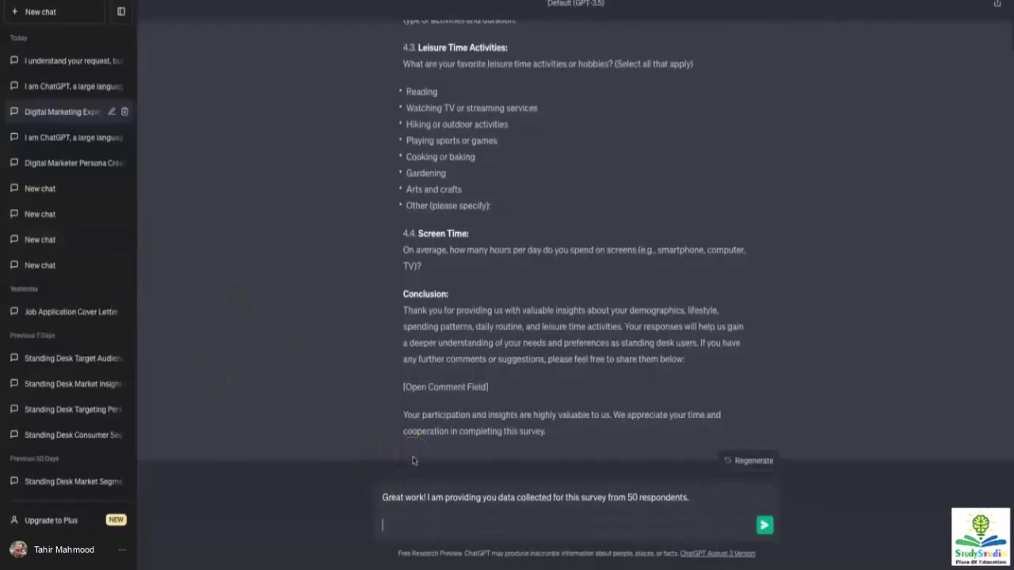
{"action": "key", "text": "shift+Return"}
{"action": "type", "text": "Great work! Now let's add a few more descriptive questions at the end about consumer's daily routine and leisure time activities."}
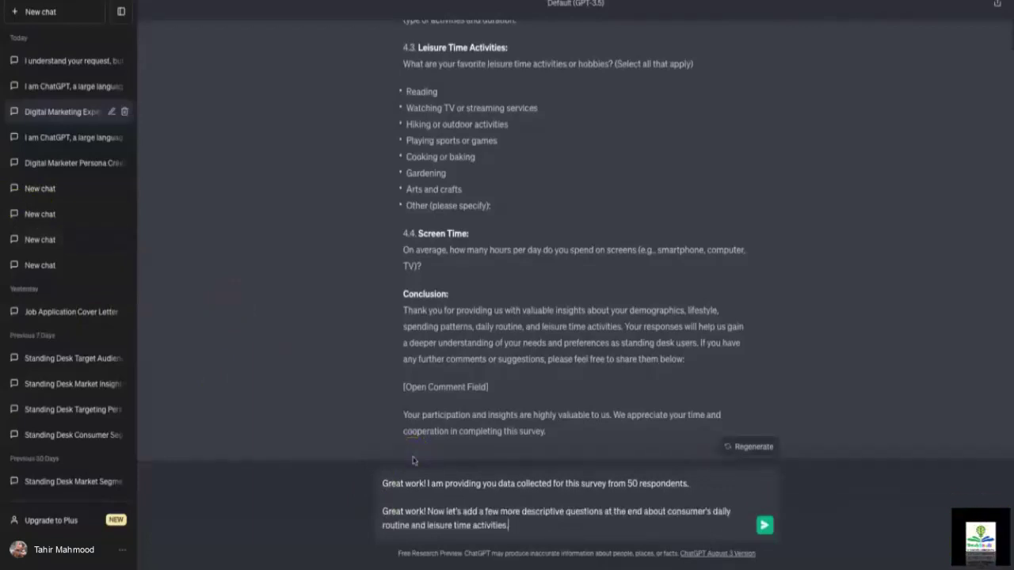
{"action": "key", "text": "shift+Up"}
{"action": "key", "text": "shift+Up"}
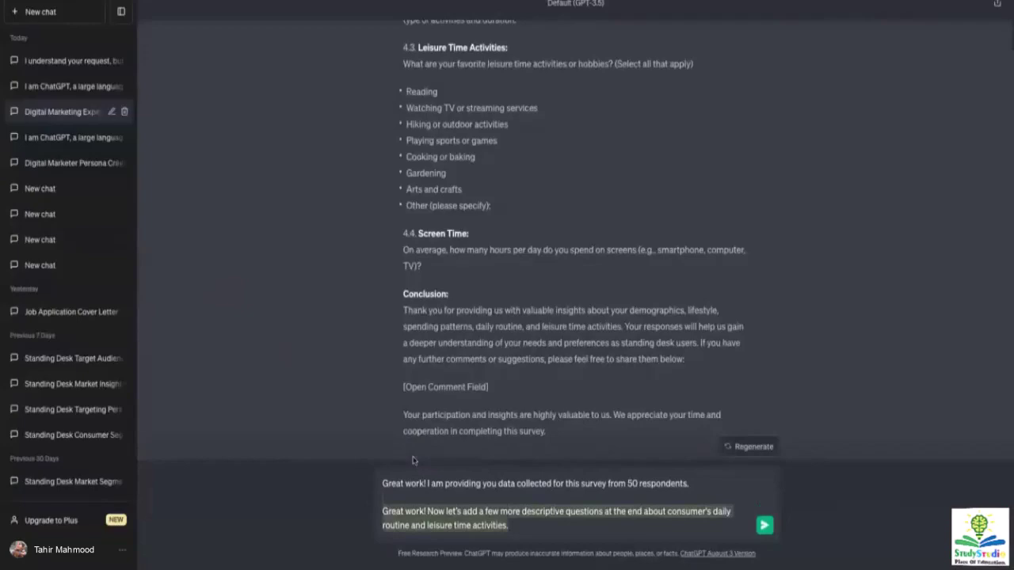
{"action": "key", "text": "BackSpace"}
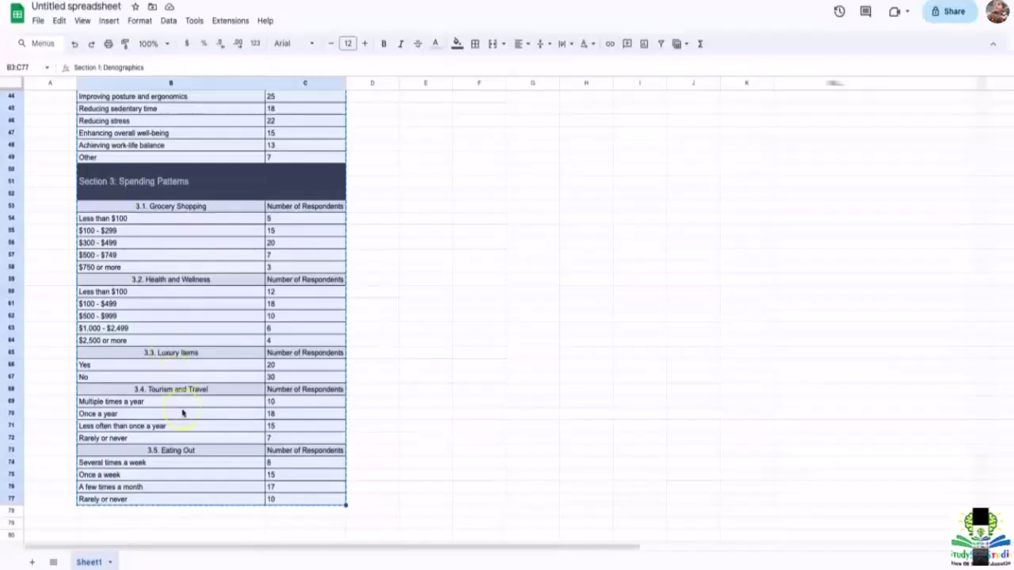
- Copy the survey results table B3:C77 from the spreadsheet into the ChatGPT message below the introduction, followed by a blank line
{"action": "key", "text": "alt+Tab"}
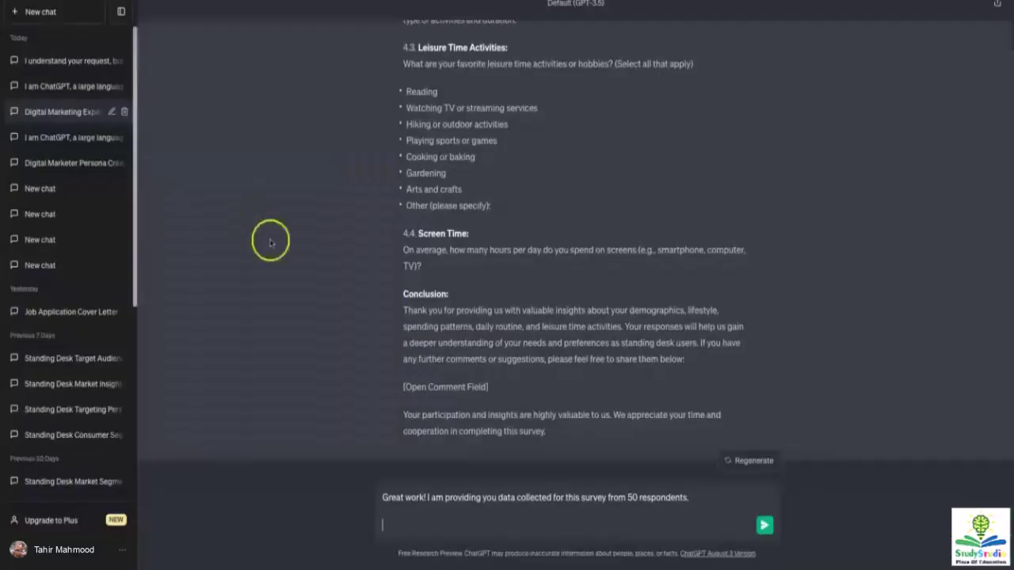
{"action": "key", "text": "ctrl+v"}
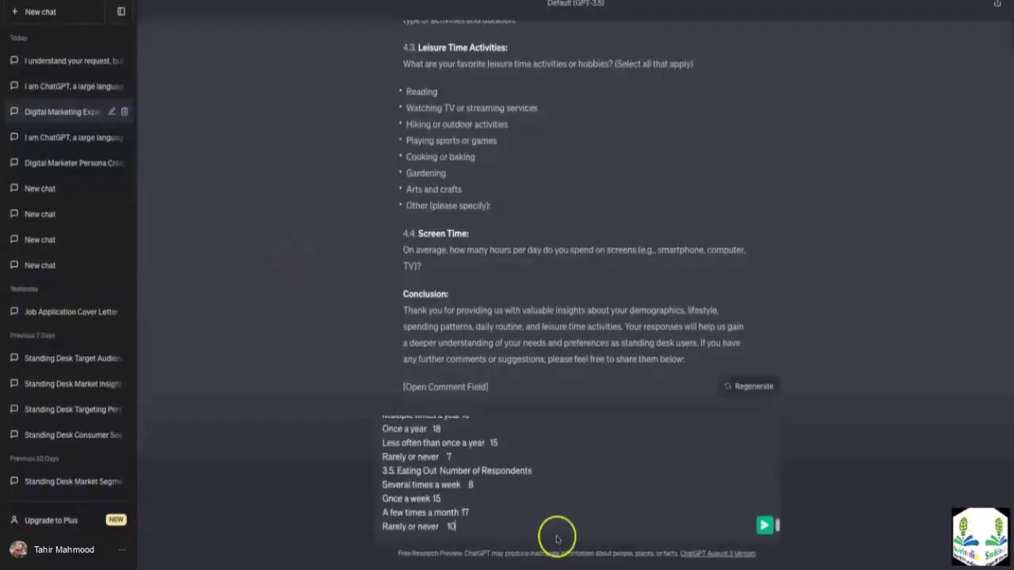
{"action": "key", "text": "shift+Return"}
{"action": "key", "text": "shift+Return"}
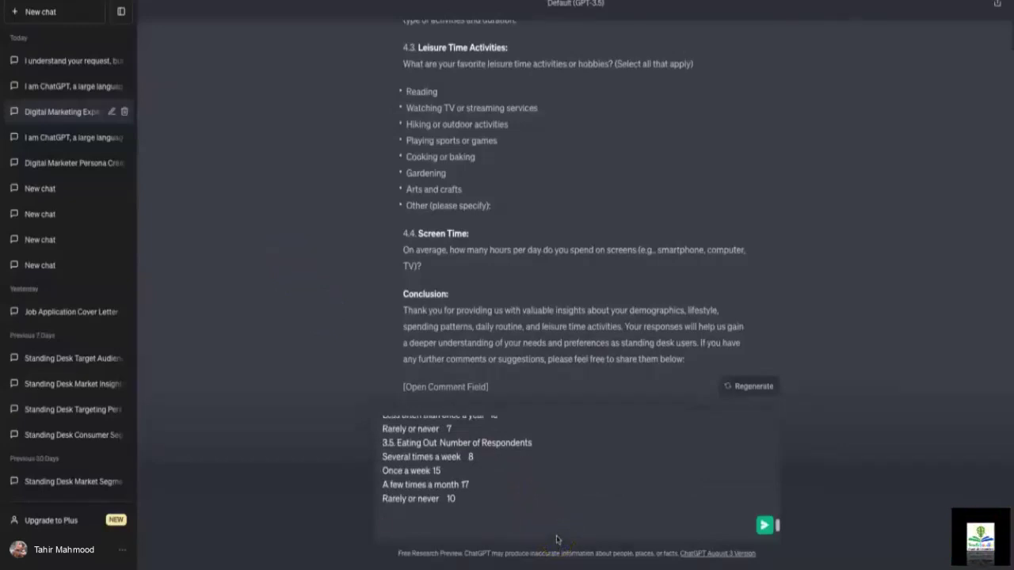
- End the message with "Please analyze the provided data and then provide actionable insights that can be used to construct a marketing strategy for the business."
{"action": "type", "text": "Please"}
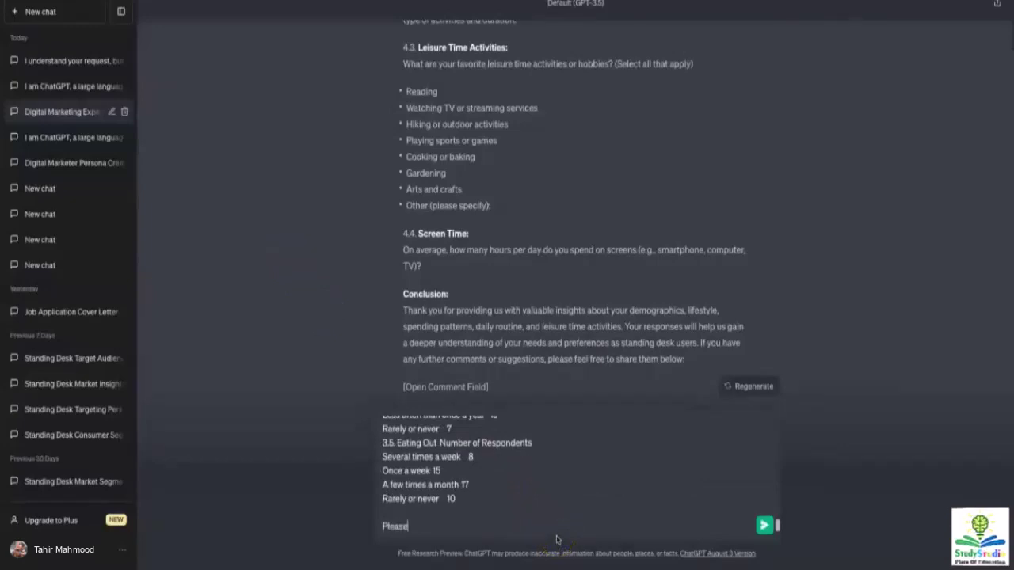
{"action": "type", "text": " provide"}
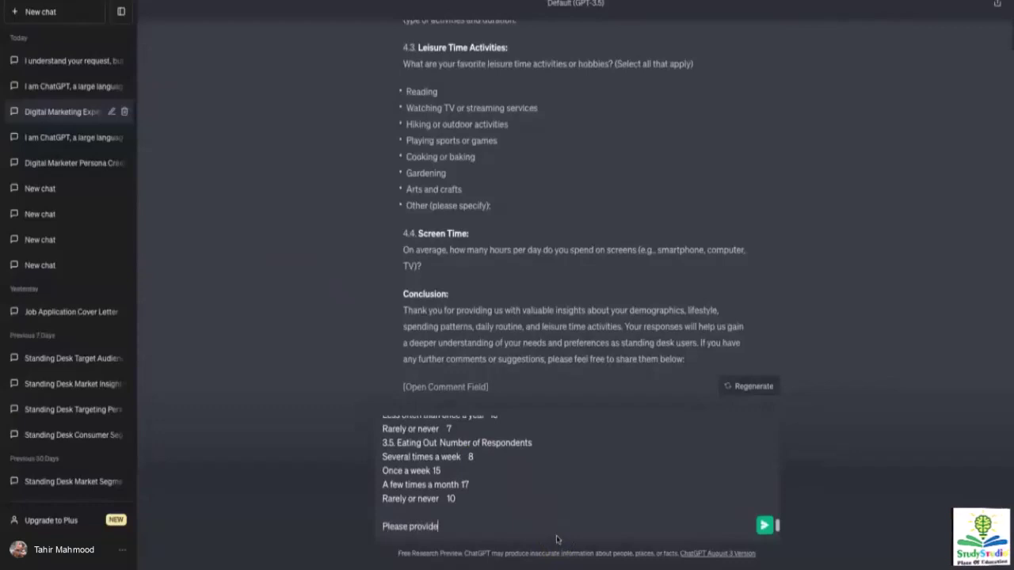
{"action": "key", "text": "BackSpace"}
{"action": "key", "text": "BackSpace"}
{"action": "key", "text": "BackSpace"}
{"action": "key", "text": "BackSpace"}
{"action": "key", "text": "BackSpace"}
{"action": "key", "text": "BackSpace"}
{"action": "key", "text": "BackSpace"}
{"action": "type", "text": "analyze th"}
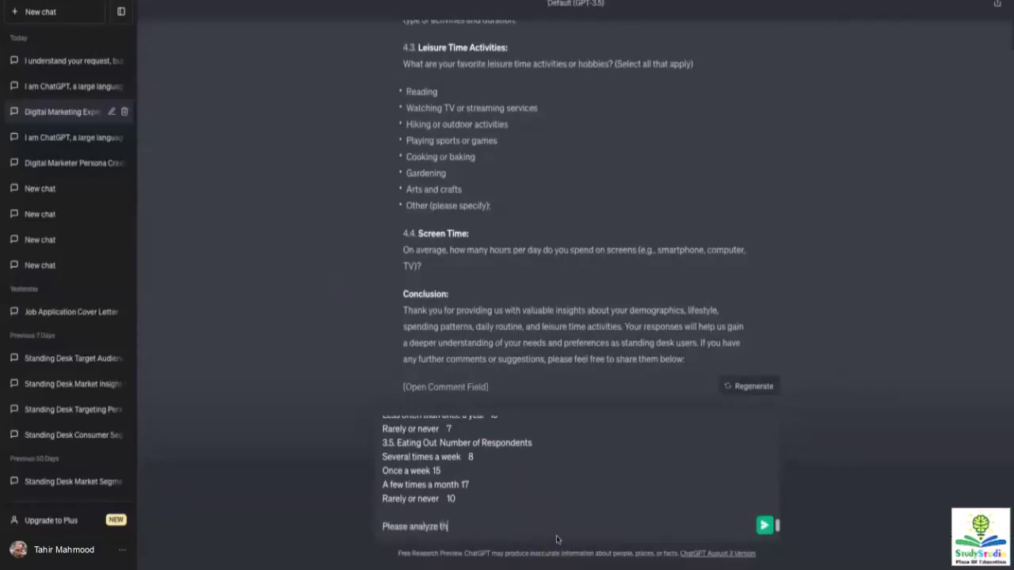
{"action": "type", "text": "e provide"}
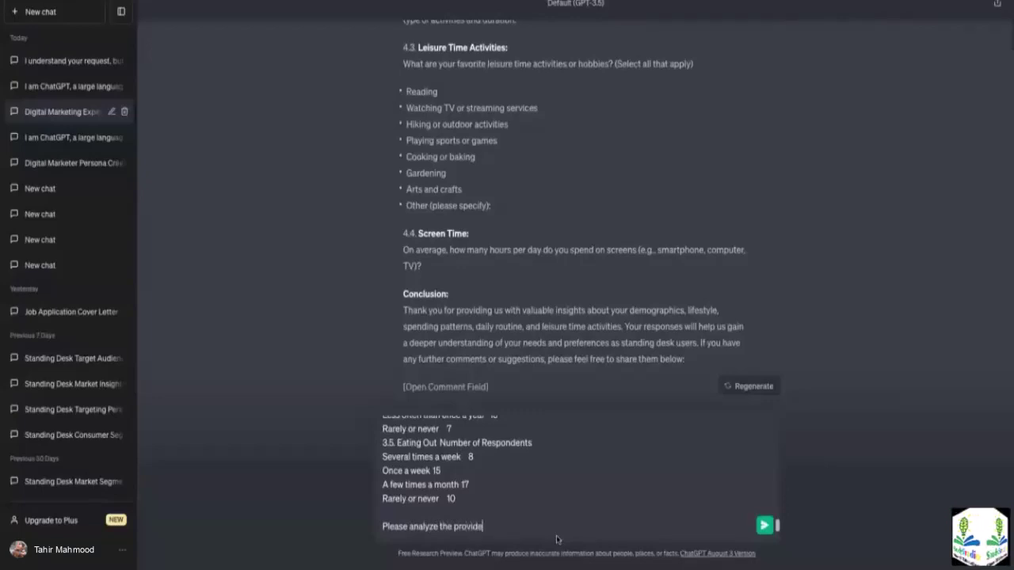
{"action": "type", "text": "d data and"}
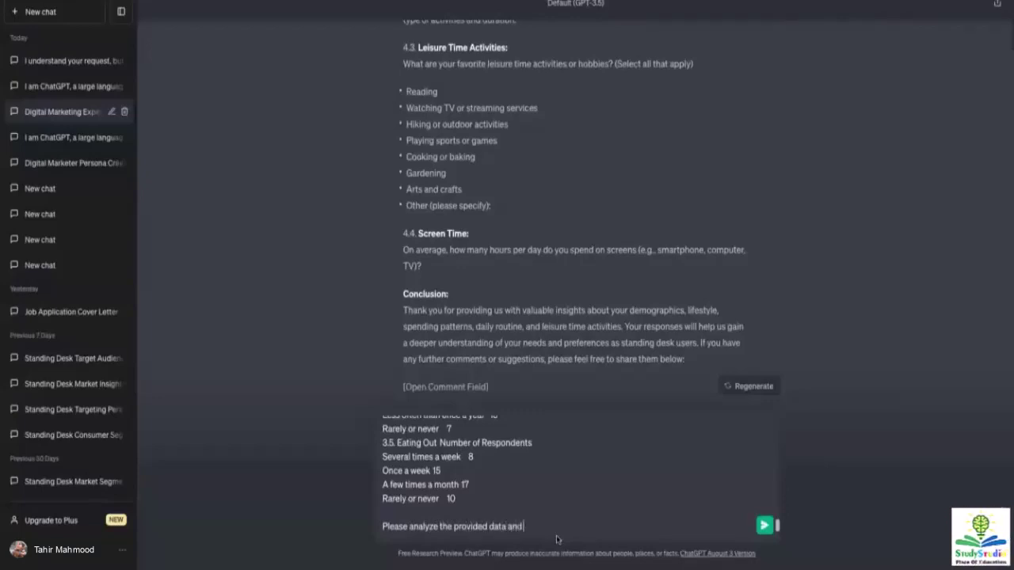
{"action": "type", "text": " then provide"}
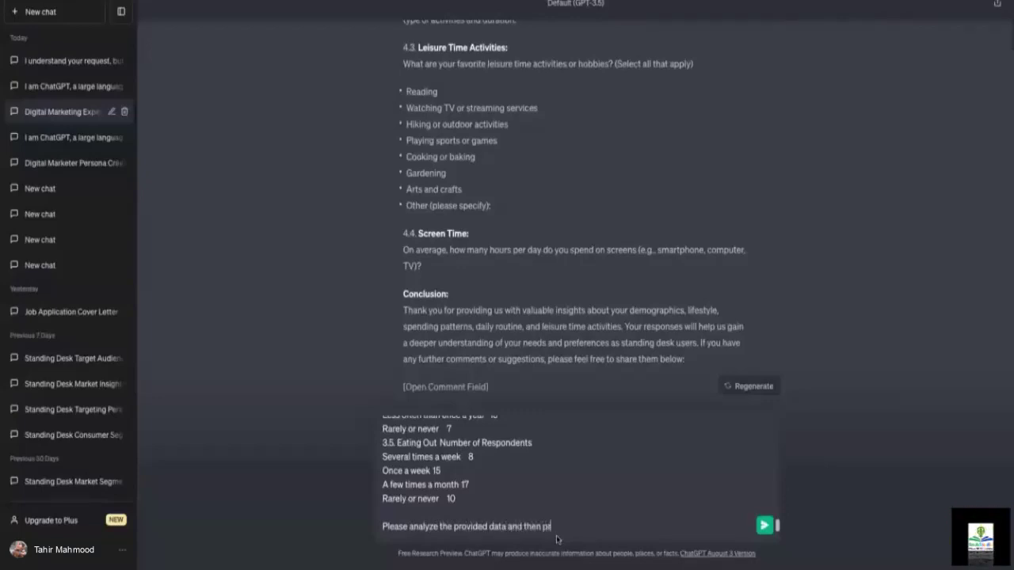
{"action": "type", "text": " ac"}
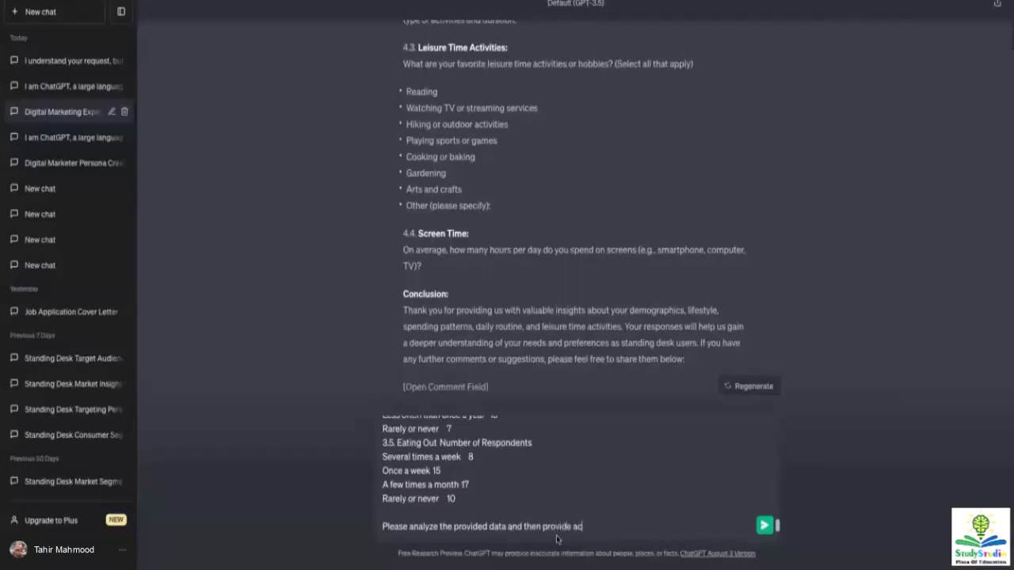
{"action": "type", "text": "tionable"}
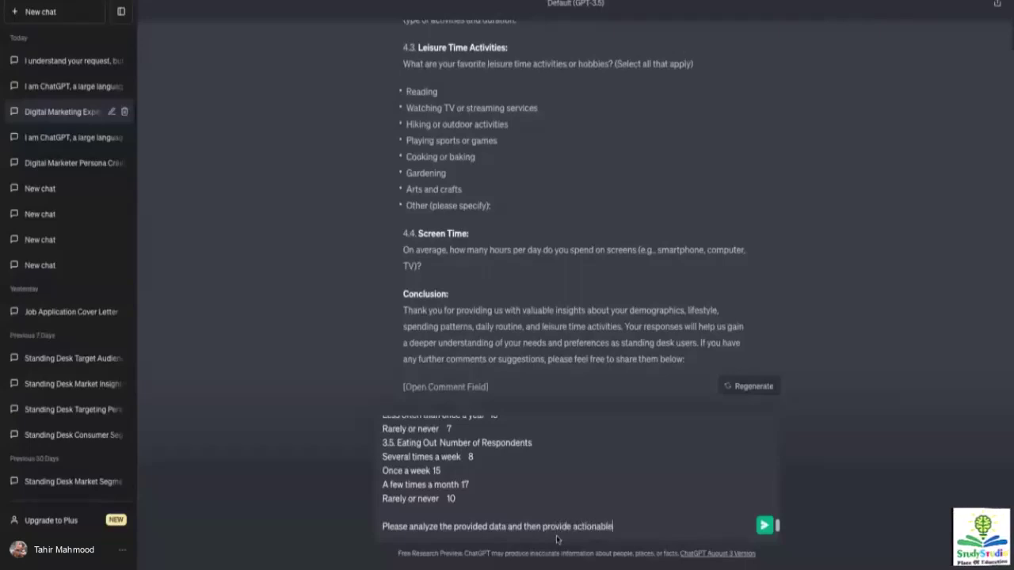
{"action": "type", "text": " insights"}
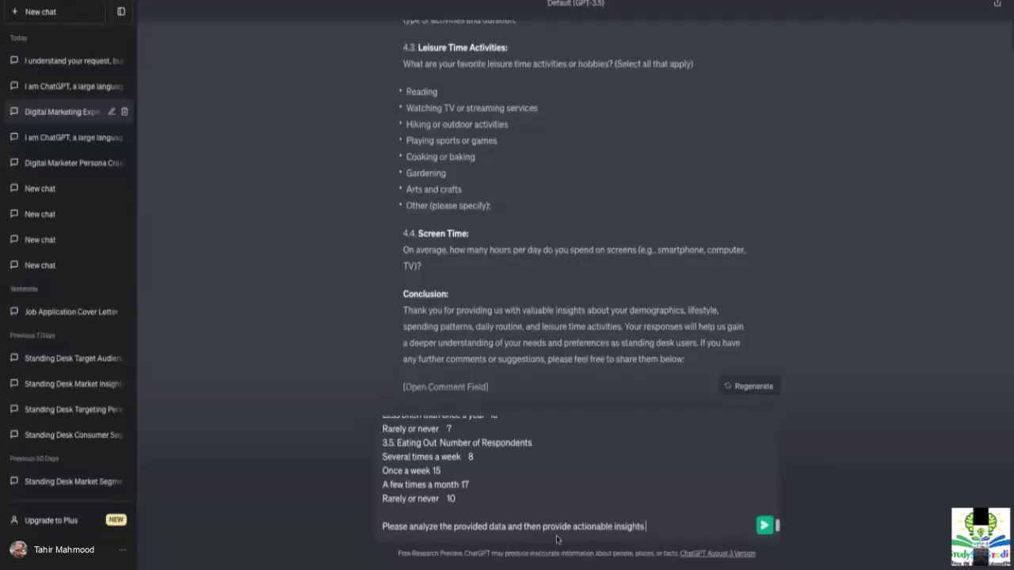
{"action": "type", "text": " that can be"}
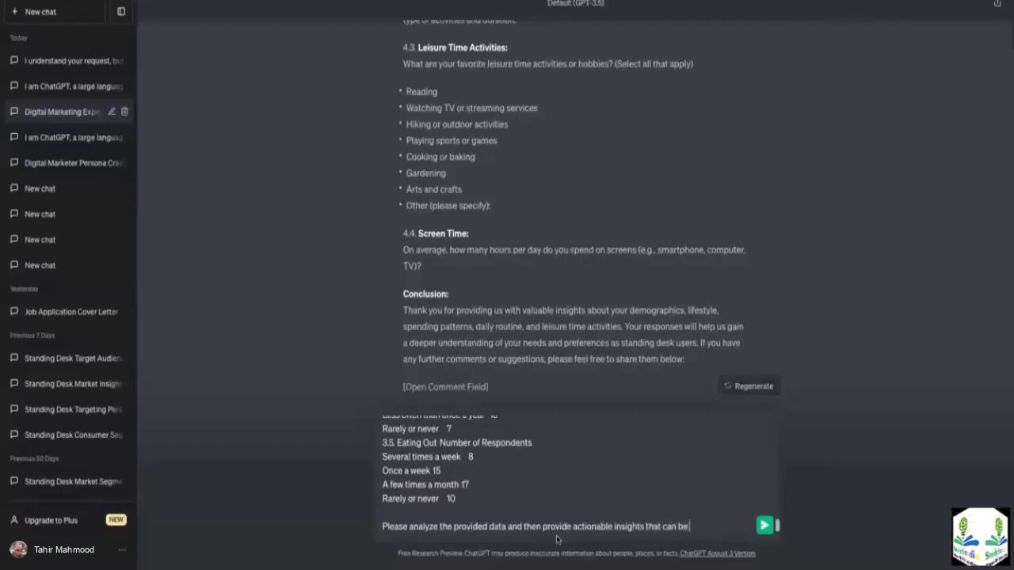
{"action": "type", "text": " used to m"}
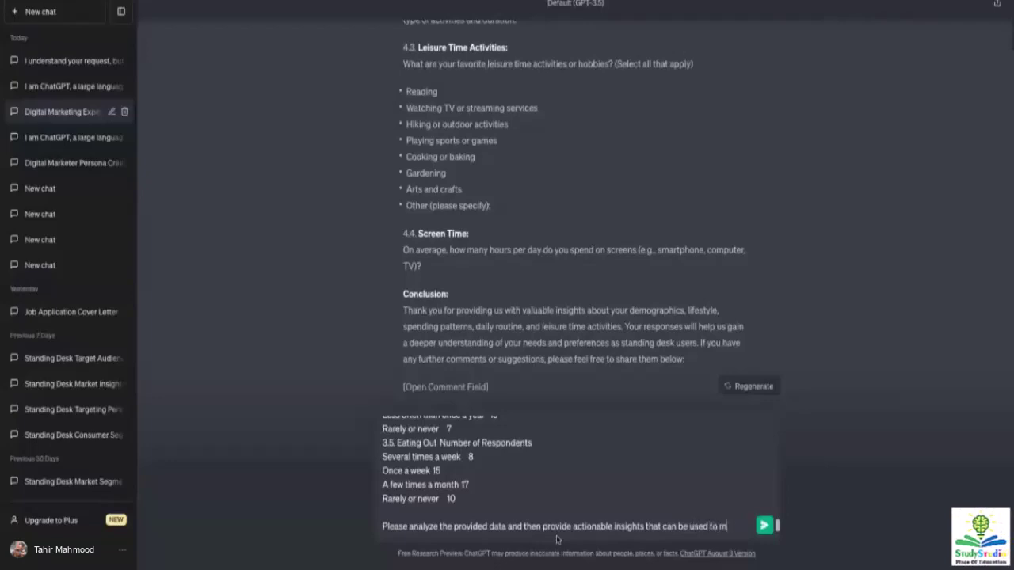
{"action": "key", "text": "BackSpace"}
{"action": "type", "text": "con"}
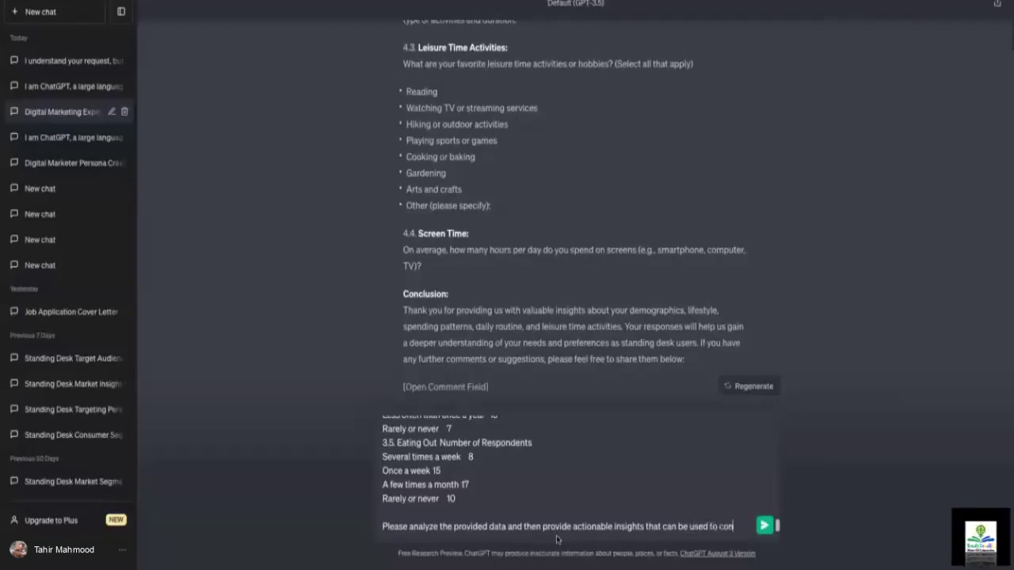
{"action": "type", "text": "struct a"}
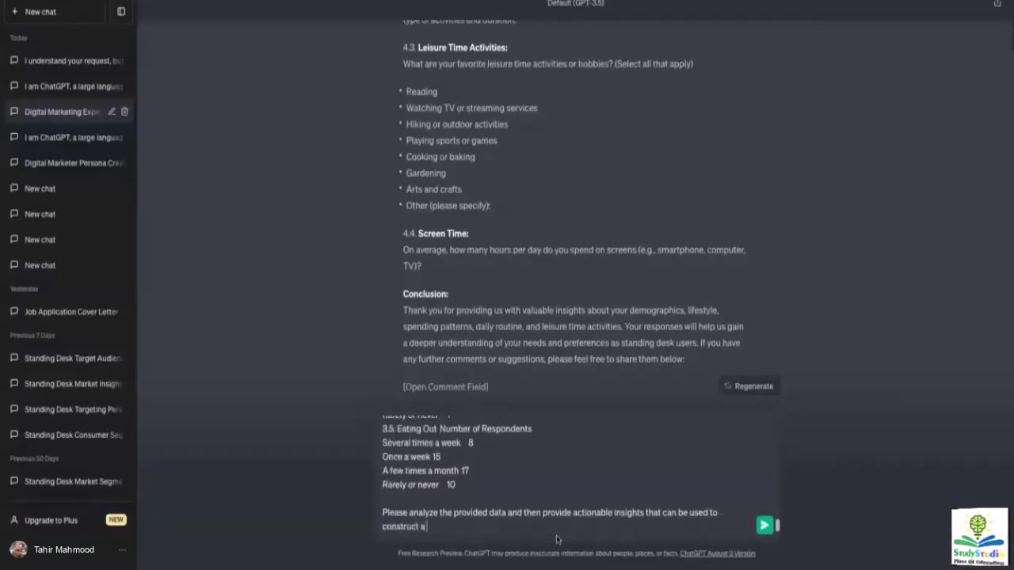
{"action": "type", "text": " marketing"}
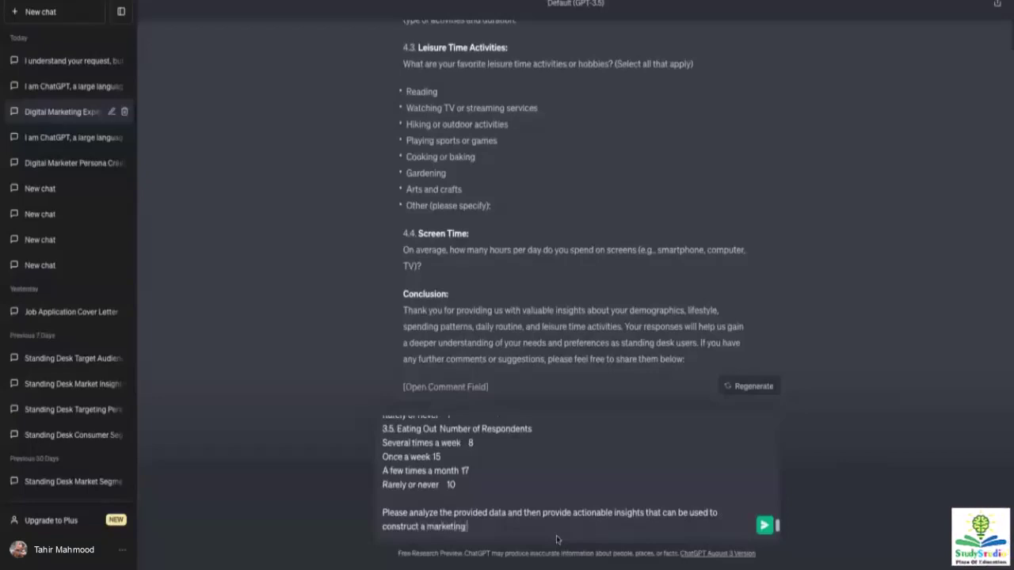
{"action": "type", "text": " strategy for the business"}
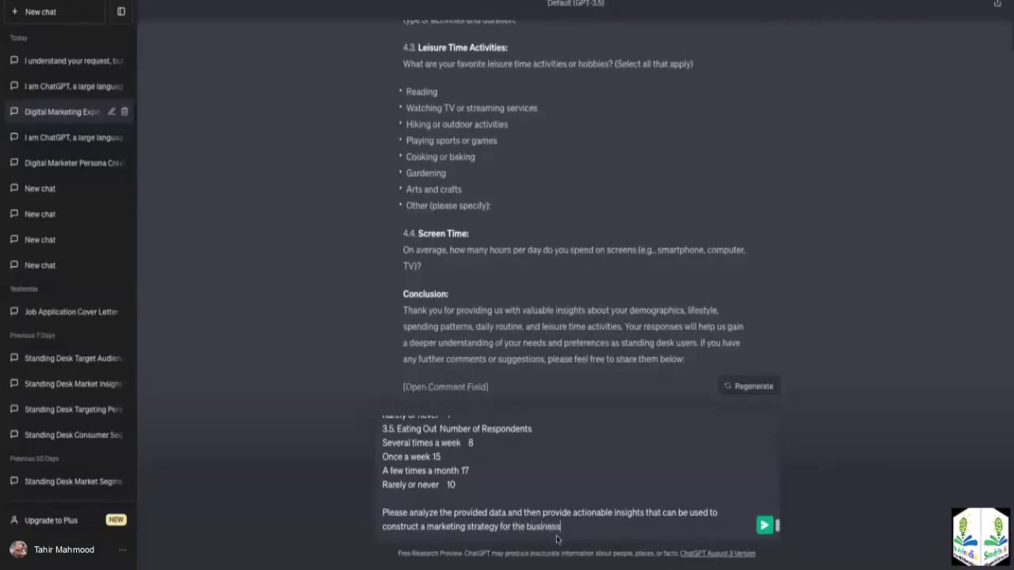
{"action": "type", "text": "."}
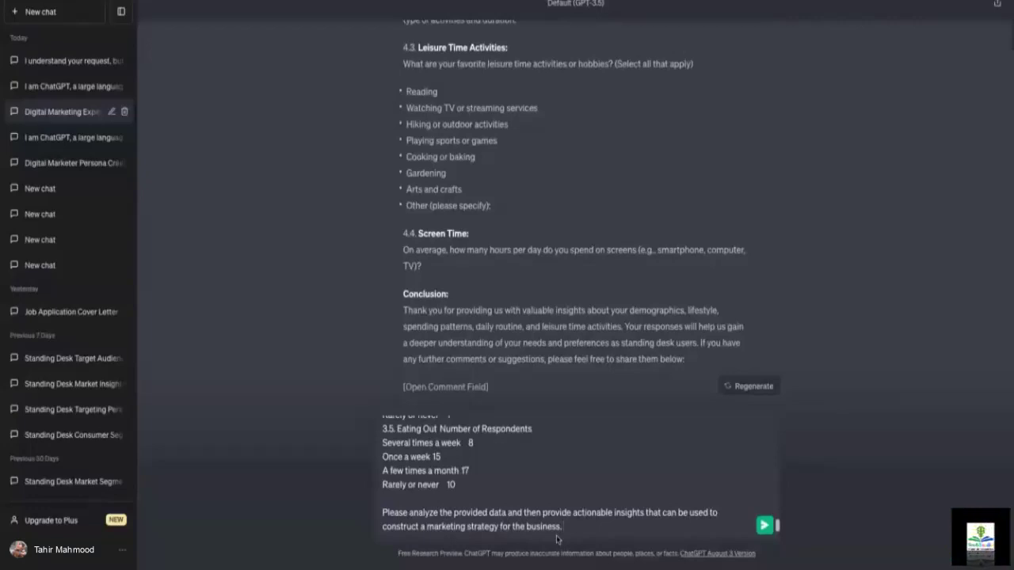
- Add the closing line "Please prvide findings in a table form." below the analysis request and send the message
{"action": "key", "text": "shift+Return"}
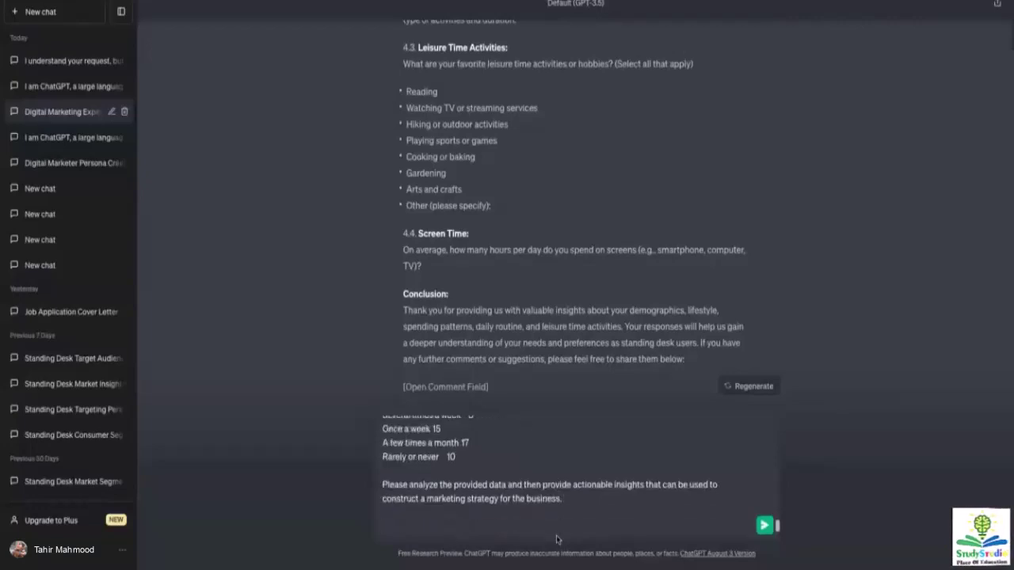
{"action": "type", "text": "Please f"}
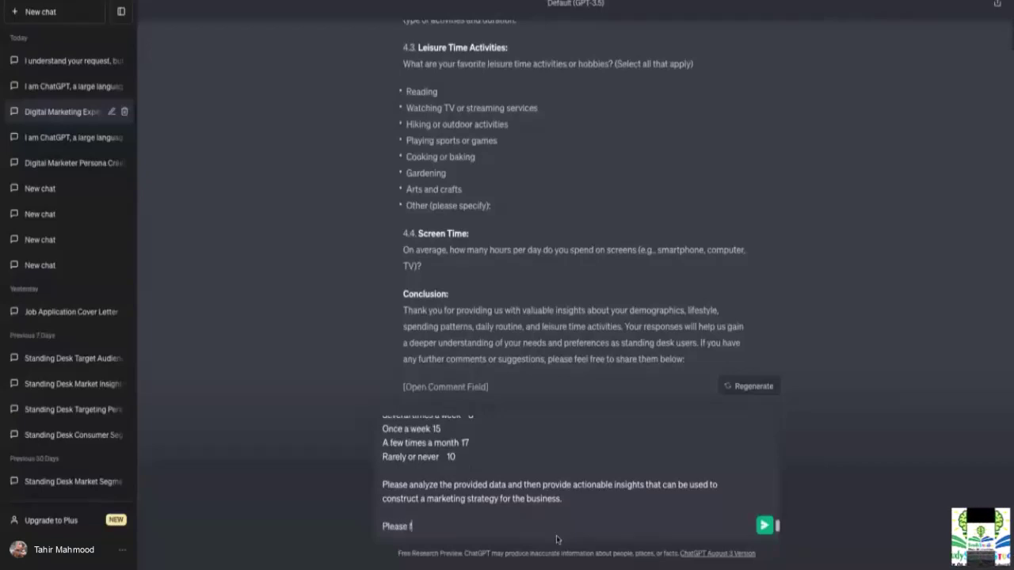
{"action": "key", "text": "BackSpace"}
{"action": "type", "text": "prvide"}
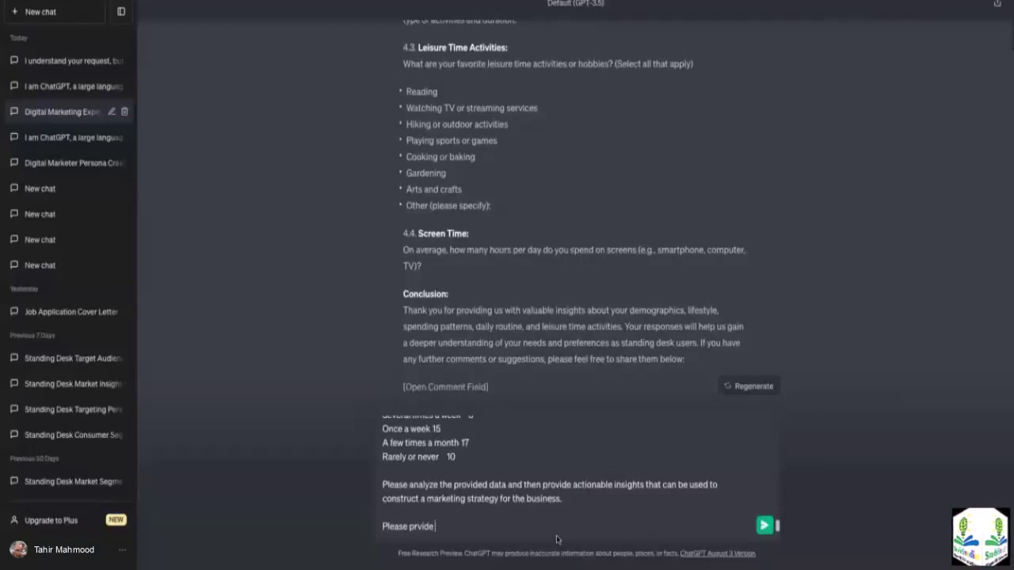
{"action": "type", "text": " findings ion"}
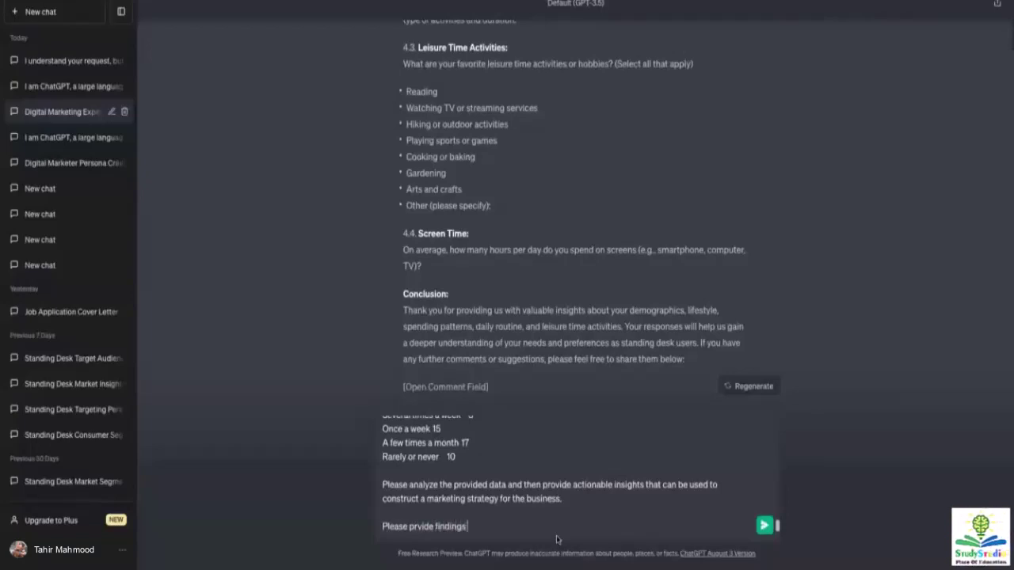
{"action": "key", "text": "BackSpace"}
{"action": "key", "text": "BackSpace"}
{"action": "type", "text": "n a table"}
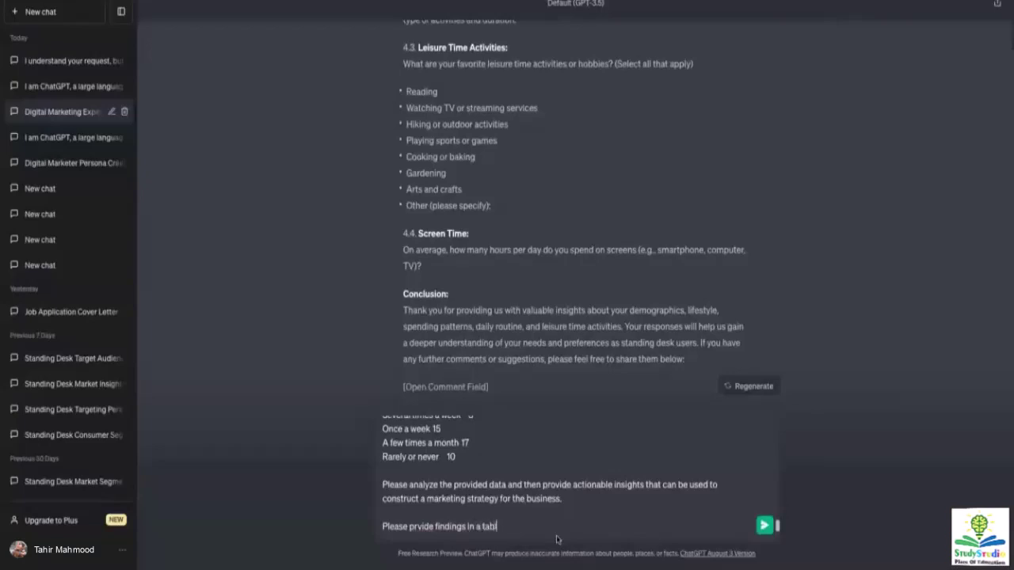
{"action": "type", "text": " form."}
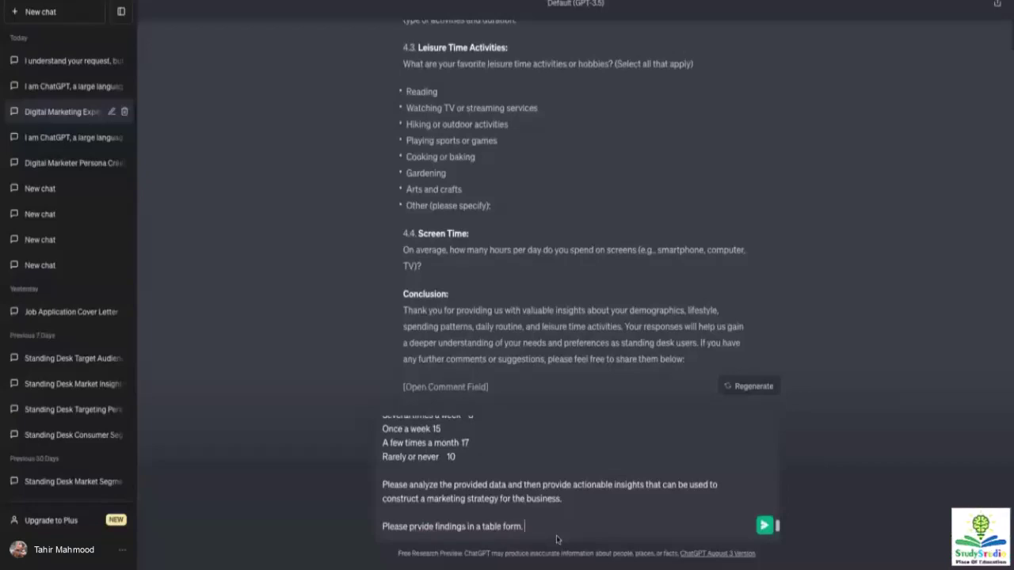
{"action": "left_click", "coordinate": [765, 530]}
- Read the insights and actionable insights in the demographics, psychographics and spending patterns tables of the reply
{"action": "scroll", "coordinate": [504, 317], "scroll_direction": "down", "scroll_amount": 1}
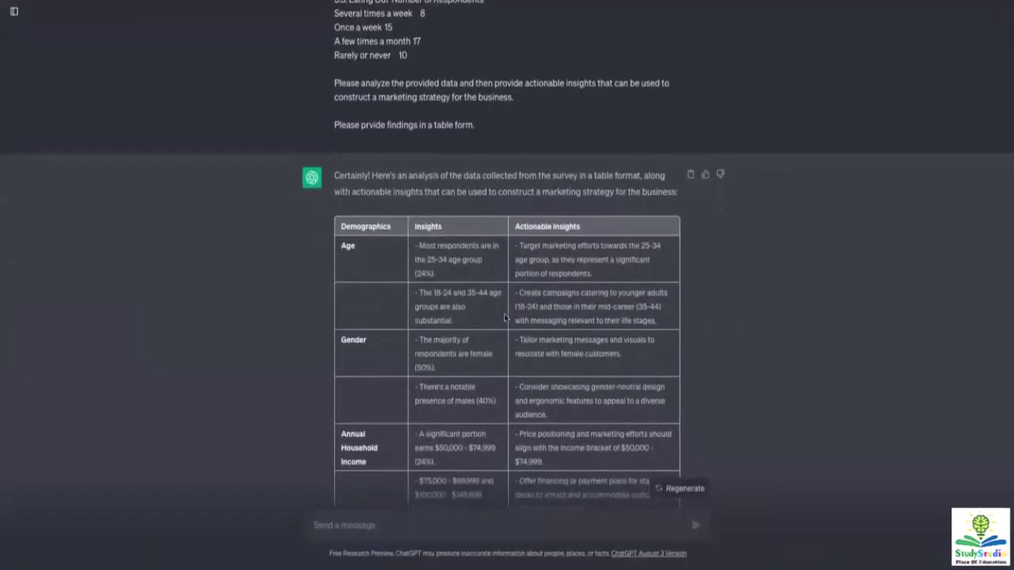
{"action": "scroll", "coordinate": [503, 317], "scroll_direction": "down", "scroll_amount": 1}
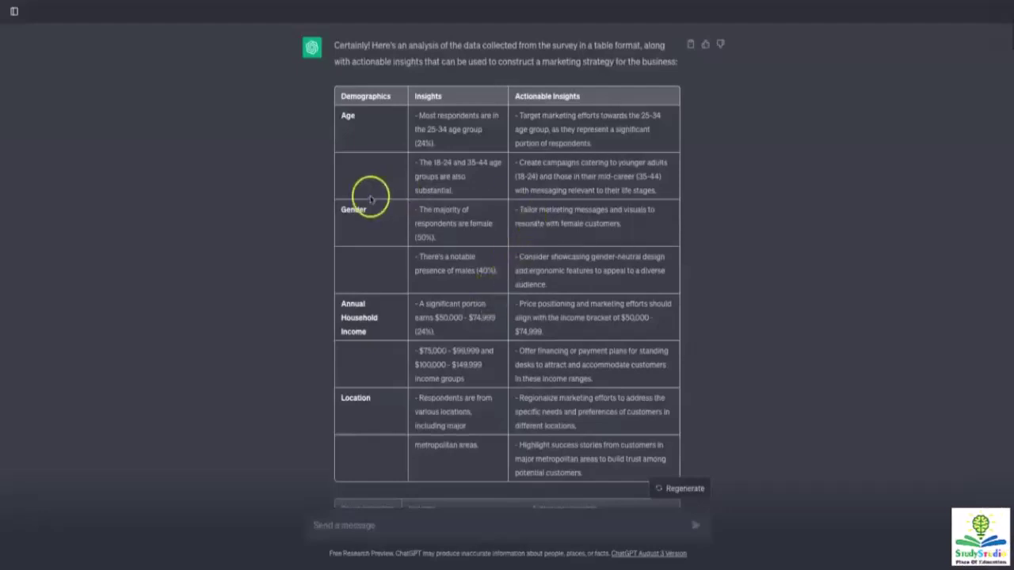
{"action": "scroll", "coordinate": [368, 198], "scroll_direction": "down", "scroll_amount": 1}
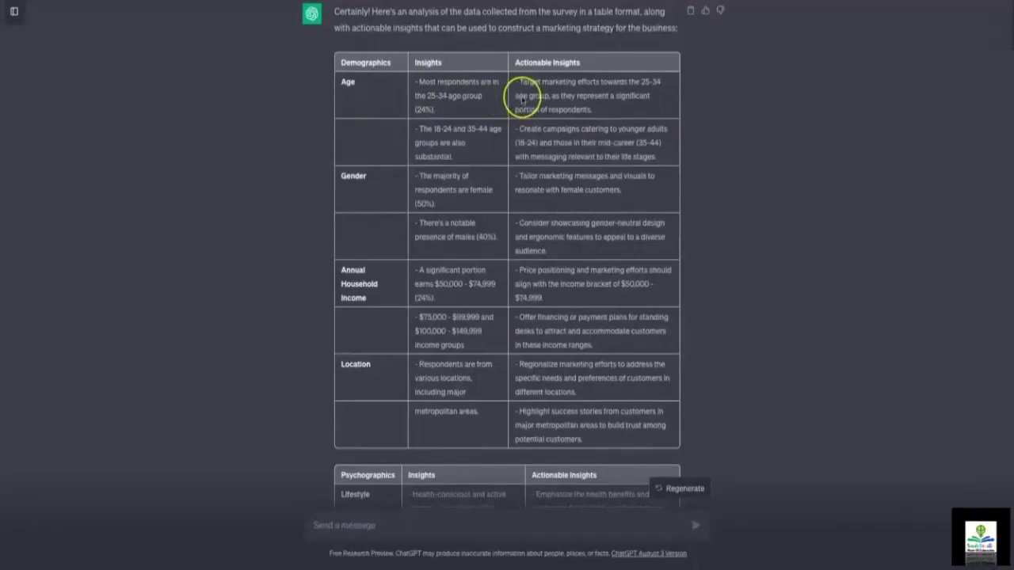
{"action": "scroll", "coordinate": [521, 98], "scroll_direction": "down", "scroll_amount": 1}
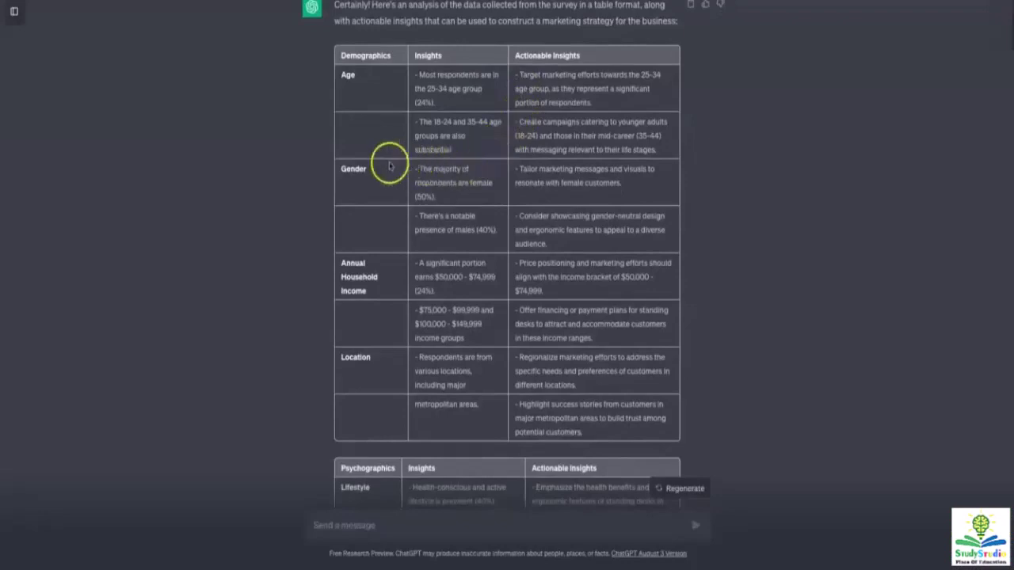
{"action": "scroll", "coordinate": [379, 171], "scroll_direction": "down", "scroll_amount": 1}
{"action": "scroll", "coordinate": [381, 248], "scroll_direction": "down", "scroll_amount": 1}
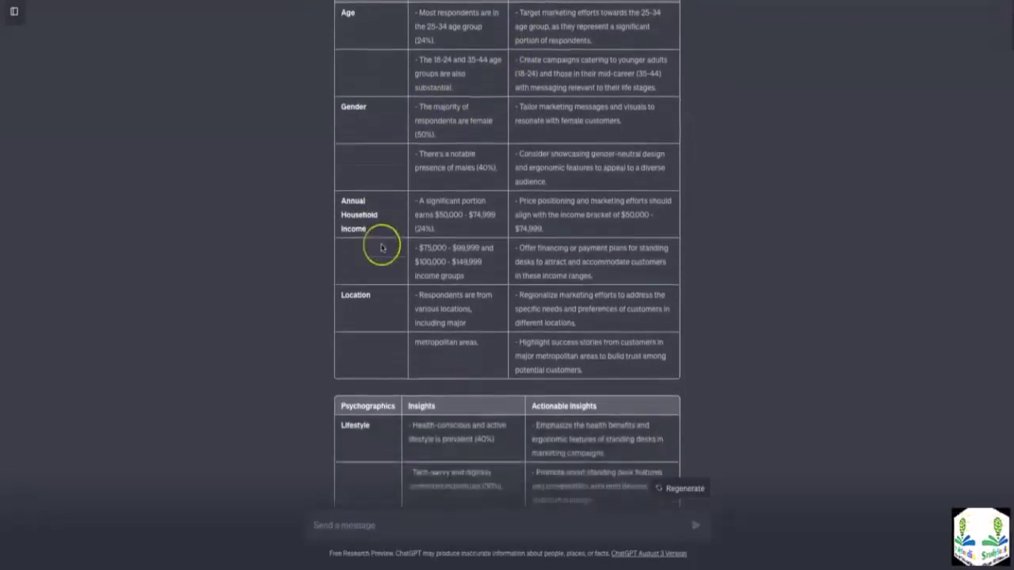
{"action": "scroll", "coordinate": [381, 247], "scroll_direction": "down", "scroll_amount": 1}
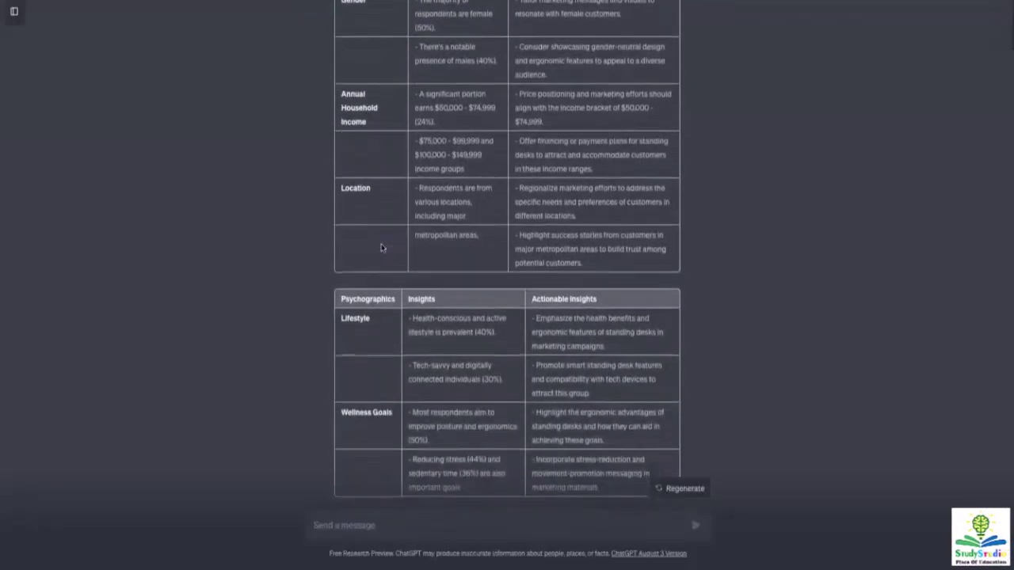
{"action": "scroll", "coordinate": [393, 311], "scroll_direction": "down", "scroll_amount": 1}
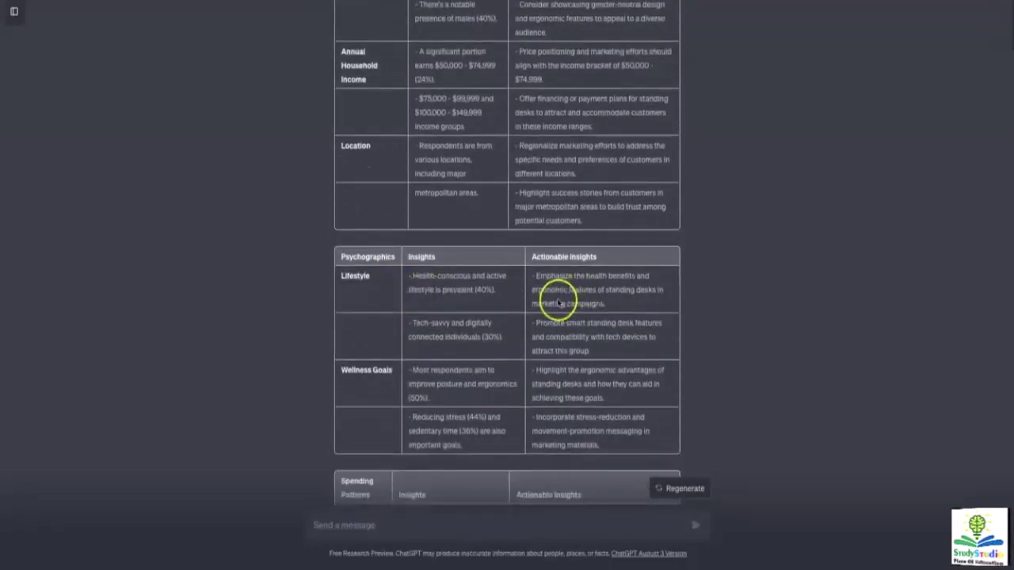
{"action": "scroll", "coordinate": [557, 299], "scroll_direction": "down", "scroll_amount": 1}
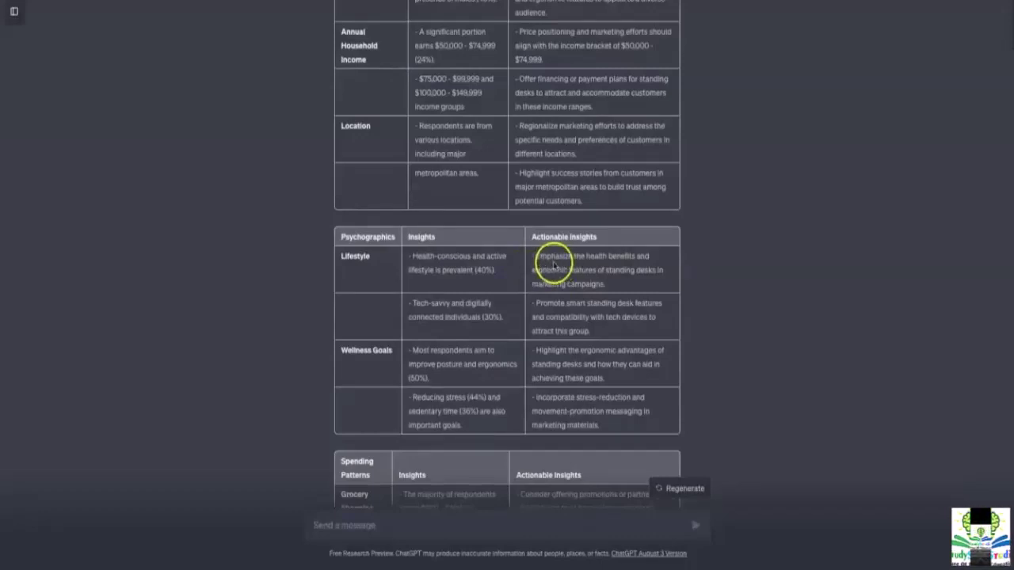
{"action": "scroll", "coordinate": [555, 265], "scroll_direction": "down", "scroll_amount": 1}
{"action": "scroll", "coordinate": [555, 265], "scroll_direction": "down", "scroll_amount": 4}
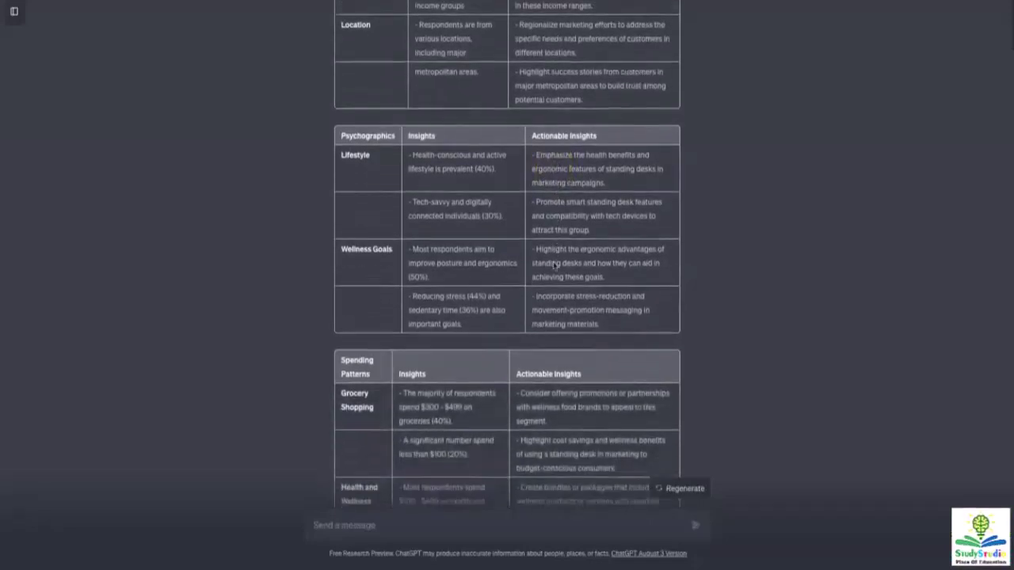
{"action": "scroll", "coordinate": [552, 265], "scroll_direction": "down", "scroll_amount": 2}
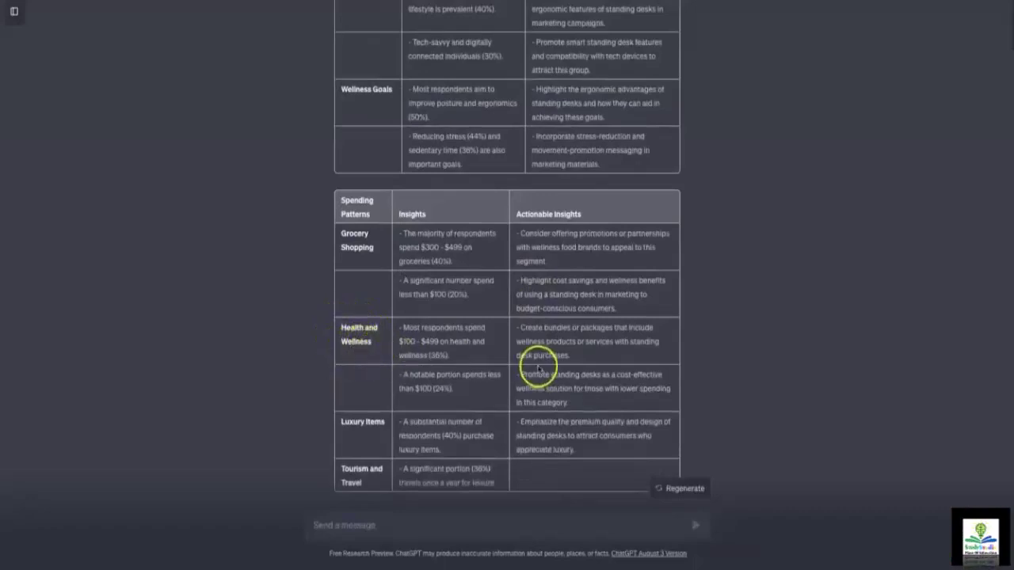
{"action": "scroll", "coordinate": [539, 368], "scroll_direction": "down", "scroll_amount": 1}
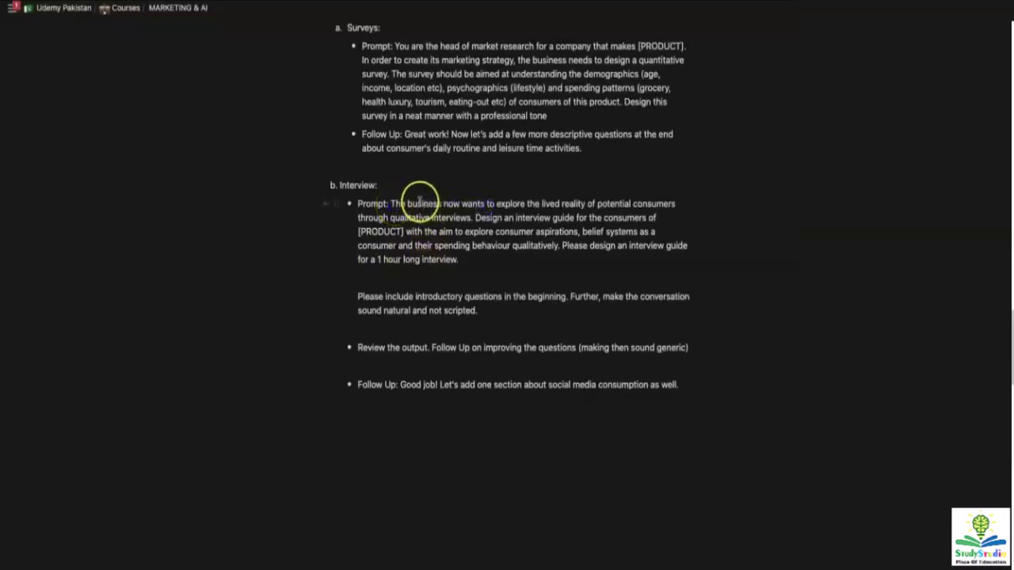
- Copy the interview prompt, including its introductory questions paragraph, from the course notes into the ChatGPT message
{"action": "left_click_drag", "start_coordinate": [391, 204], "coordinate": [478, 259]}
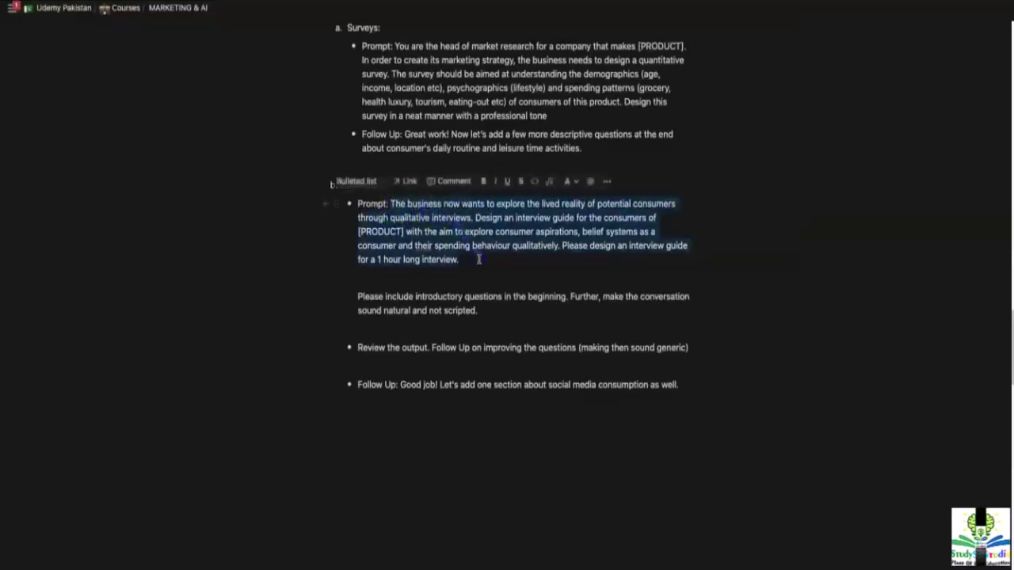
{"action": "key", "text": "shift+Down"}
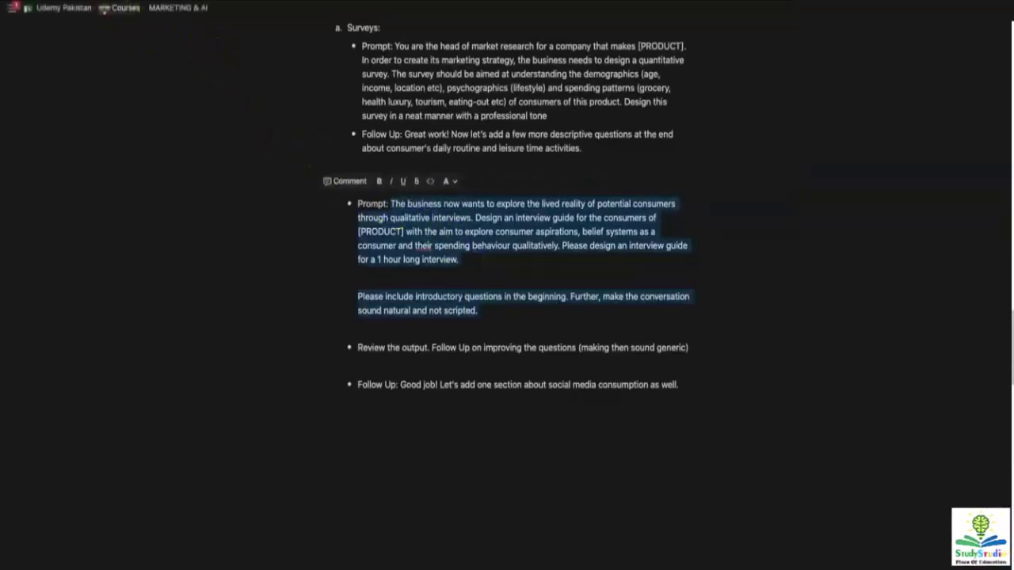
{"action": "left_click", "coordinate": [113, 11]}
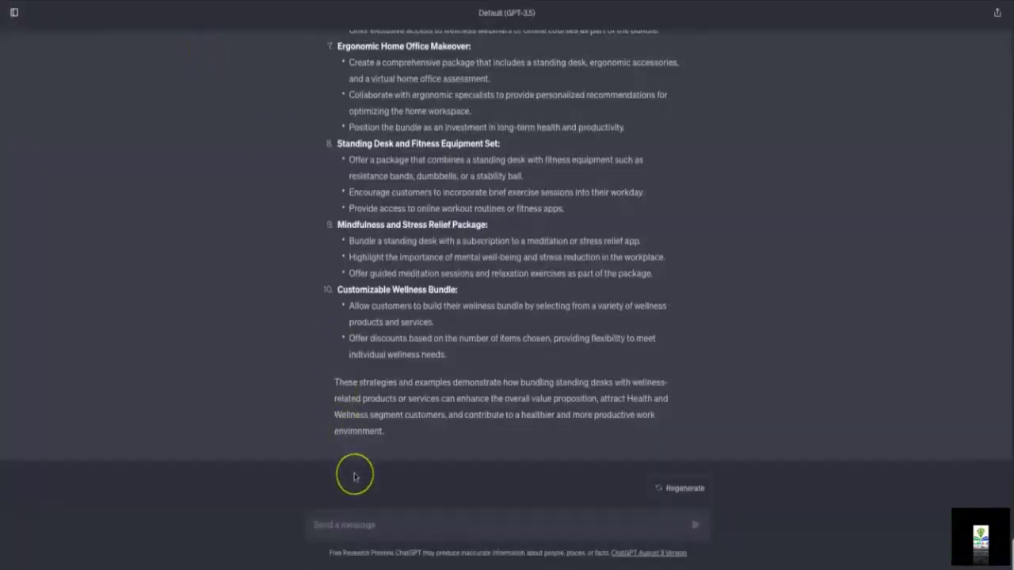
{"action": "key", "text": "ctrl+v"}
{"action": "left_click", "coordinate": [342, 516]}
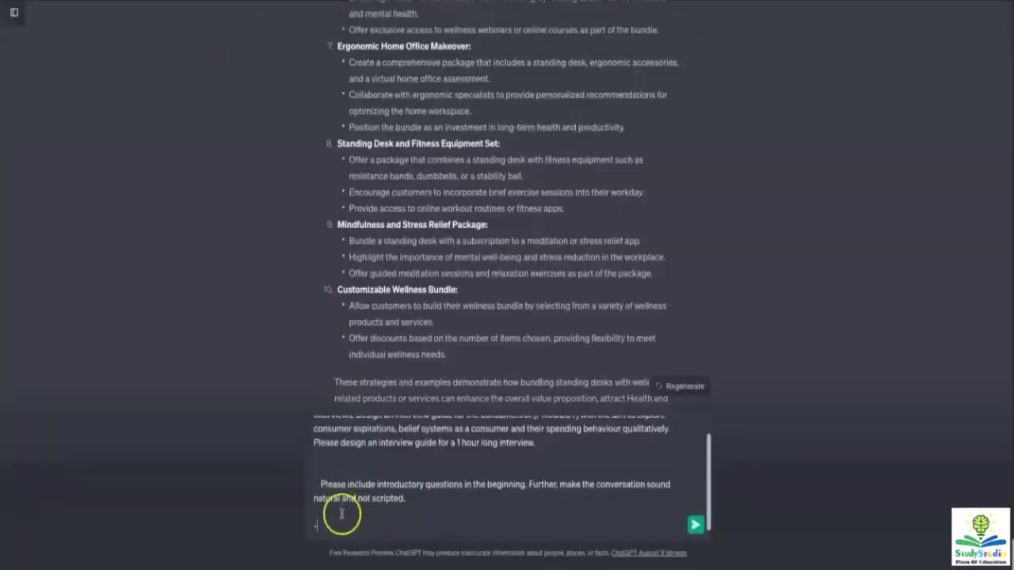
- Remove the stray bullet dashes at the start and end of the prompt and the extra space before "Please include"
{"action": "key", "text": "BackSpace"}
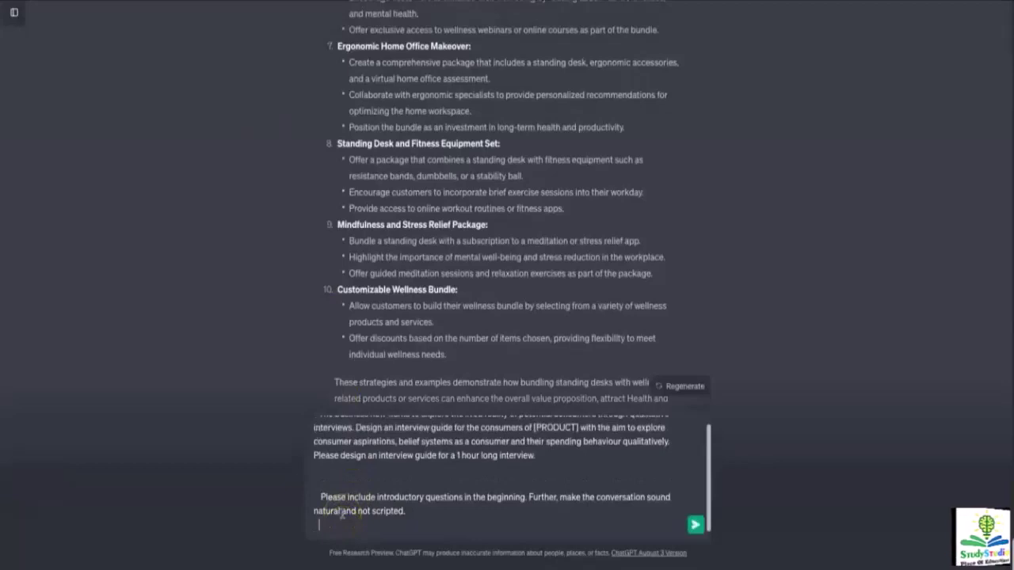
{"action": "left_click", "coordinate": [338, 521]}
{"action": "left_click", "coordinate": [319, 499]}
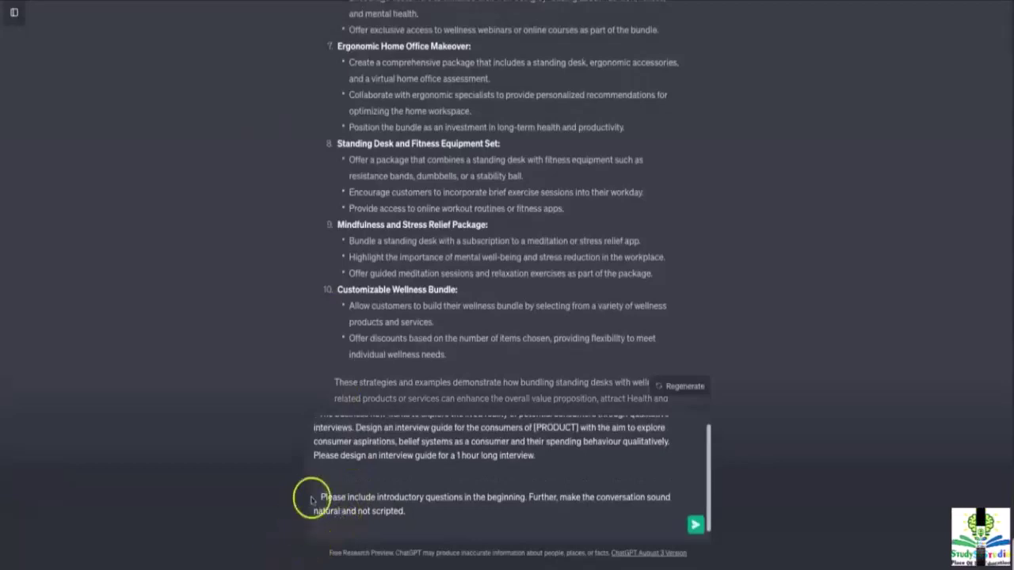
{"action": "key", "text": "BackSpace"}
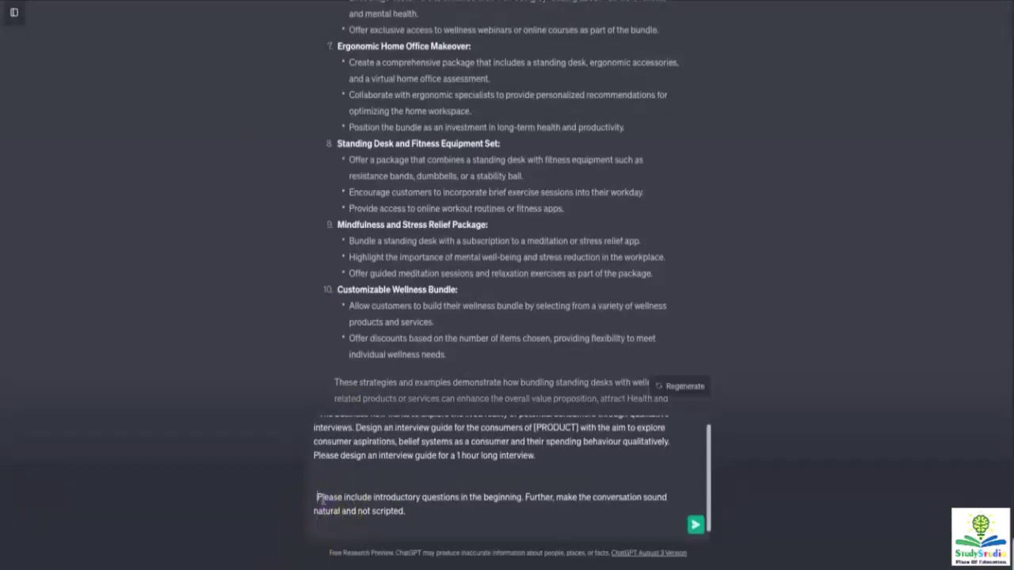
{"action": "left_click", "coordinate": [329, 453]}
{"action": "scroll", "coordinate": [329, 454], "scroll_direction": "up", "scroll_amount": 1}
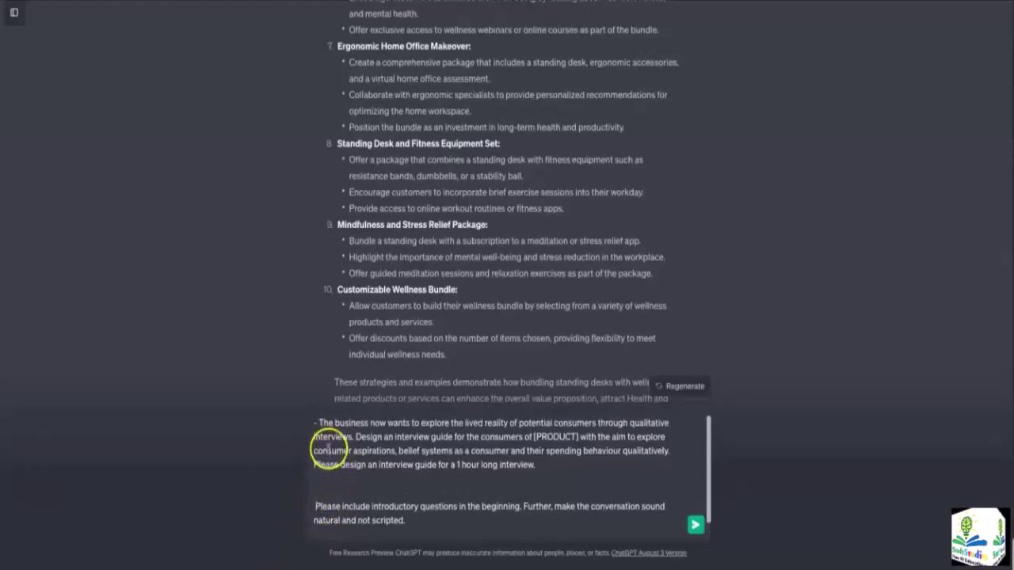
{"action": "left_click", "coordinate": [319, 423]}
{"action": "key", "text": "BackSpace"}
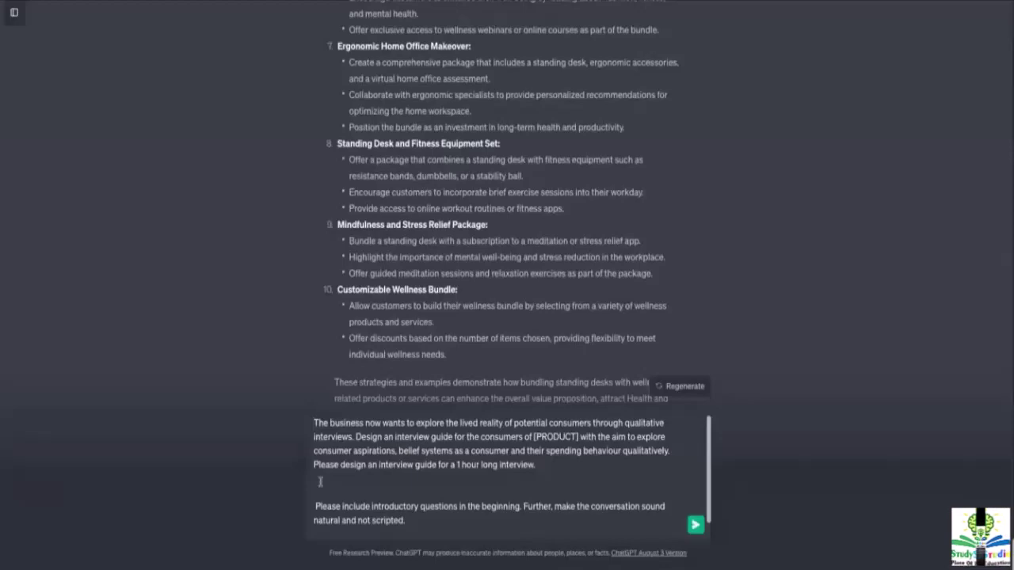
{"action": "left_click", "coordinate": [323, 496]}
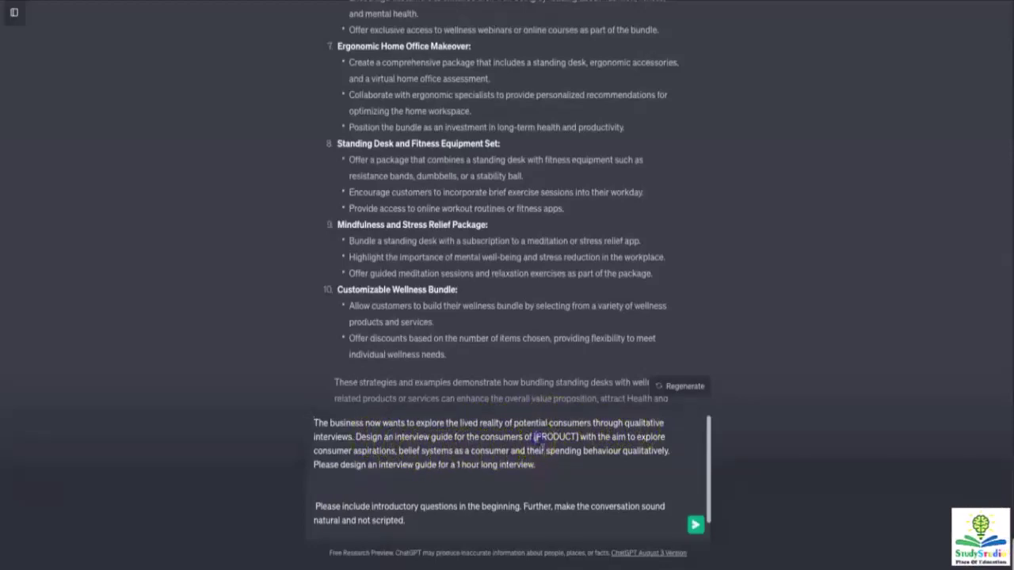
- Replace the [PRODUCT] placeholder in the interview prompt with "standing desk"
{"action": "left_click_drag", "start_coordinate": [533, 437], "coordinate": [577, 437]}
{"action": "type", "text": "standing"}
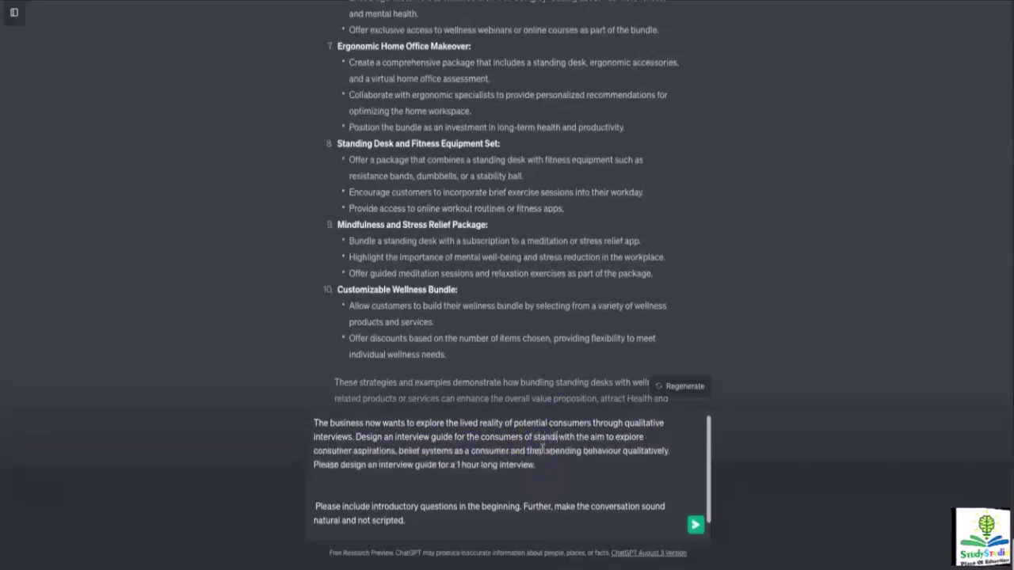
{"action": "type", "text": " desk"}
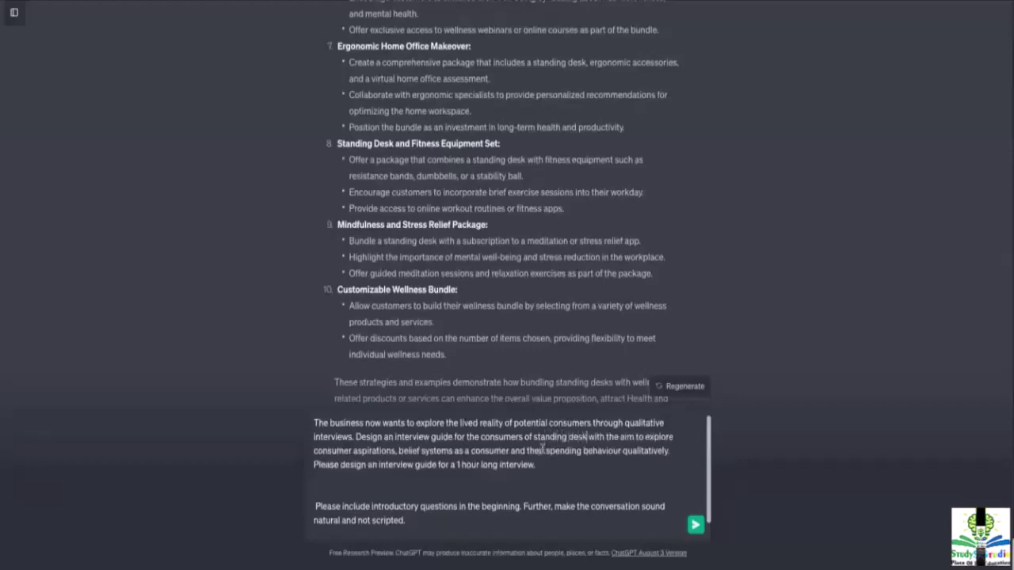
- Review the rest of the prompt's first paragraph, from the interview aims through the 1 hour interview request
{"action": "key", "text": "Right"}
{"action": "key", "text": "Right"}
{"action": "key", "text": "Right"}
{"action": "key", "text": "Right"}
{"action": "key", "text": "Right"}
{"action": "key", "text": "Right"}
{"action": "key", "text": "Right"}
{"action": "key", "text": "Right"}
{"action": "key", "text": "Right"}
{"action": "key", "text": "Right"}
{"action": "key", "text": "Right"}
{"action": "key", "text": "Right"}
{"action": "key", "text": "Right"}
{"action": "key", "text": "Right"}
{"action": "key", "text": "Right"}
{"action": "key", "text": "Right"}
{"action": "key", "text": "Right"}
{"action": "key", "text": "Right"}
{"action": "key", "text": "Right"}
{"action": "key", "text": "Right"}
{"action": "key", "text": "Right"}
{"action": "key", "text": "Right"}
{"action": "key", "text": "Right"}
{"action": "key", "text": "Right"}
{"action": "key", "text": "Right"}
{"action": "key", "text": "Right"}
{"action": "key", "text": "Right"}
{"action": "key", "text": "Right"}
{"action": "key", "text": "Right"}
{"action": "key", "text": "Right"}
{"action": "key", "text": "Right"}
{"action": "key", "text": "Right"}
{"action": "key", "text": "Right"}
{"action": "key", "text": "Right"}
{"action": "key", "text": "Right"}
{"action": "key", "text": "Right"}
{"action": "key", "text": "Right"}
{"action": "key", "text": "Right"}
{"action": "key", "text": "Right"}
{"action": "key", "text": "Right"}
{"action": "key", "text": "Right"}
{"action": "key", "text": "Right"}
{"action": "key", "text": "Right"}
{"action": "key", "text": "Right"}
{"action": "key", "text": "Right"}
{"action": "key", "text": "Right"}
{"action": "key", "text": "Right"}
{"action": "key", "text": "Right"}
{"action": "key", "text": "Right"}
{"action": "key", "text": "Right"}
{"action": "key", "text": "Right"}
{"action": "key", "text": "Right"}
{"action": "key", "text": "Right"}
{"action": "key", "text": "Right"}
{"action": "key", "text": "Right"}
{"action": "key", "text": "Right"}
{"action": "key", "text": "Right"}
{"action": "key", "text": "Right"}
{"action": "key", "text": "Right"}
{"action": "key", "text": "Right"}
{"action": "key", "text": "Right"}
{"action": "key", "text": "Right"}
{"action": "key", "text": "Right"}
{"action": "key", "text": "Right"}
{"action": "key", "text": "Right"}
{"action": "key", "text": "Right"}
{"action": "key", "text": "Right"}
{"action": "key", "text": "Right"}
{"action": "key", "text": "Right"}
{"action": "key", "text": "Right"}
{"action": "key", "text": "Right"}
{"action": "key", "text": "Right"}
{"action": "key", "text": "Right"}
{"action": "key", "text": "Right"}
{"action": "key", "text": "Right"}
{"action": "key", "text": "Down"}
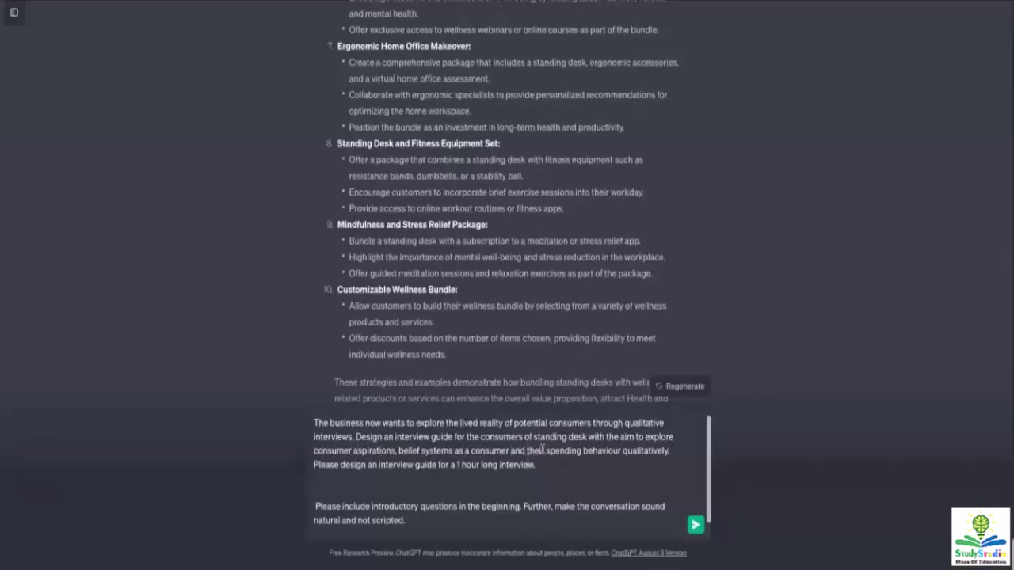
{"action": "key", "text": "Right"}
{"action": "key", "text": "Right"}
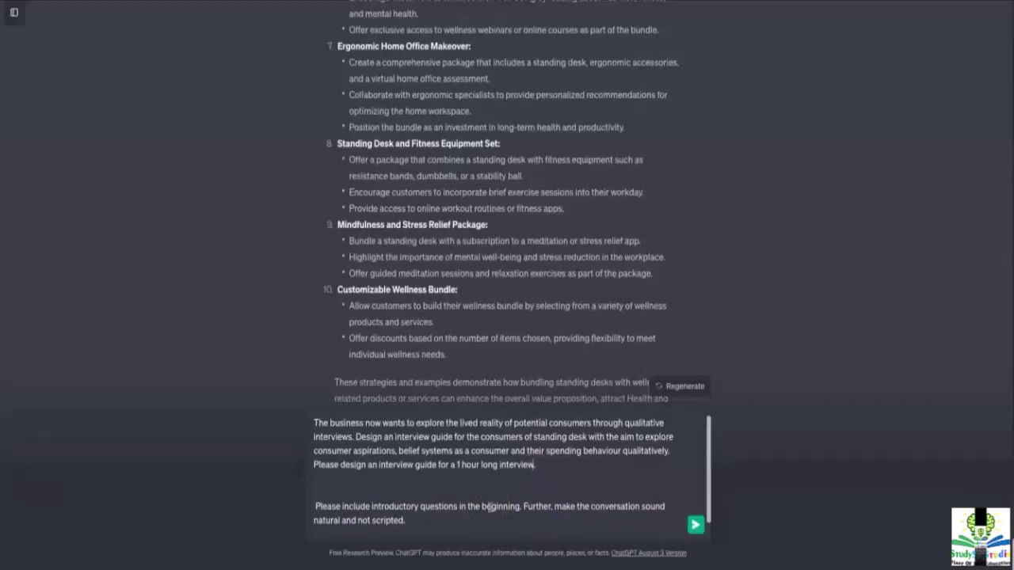
- Submit the standing desk interview guide prompt and read through the generated guide to its closing remarks
{"action": "left_click", "coordinate": [461, 506]}
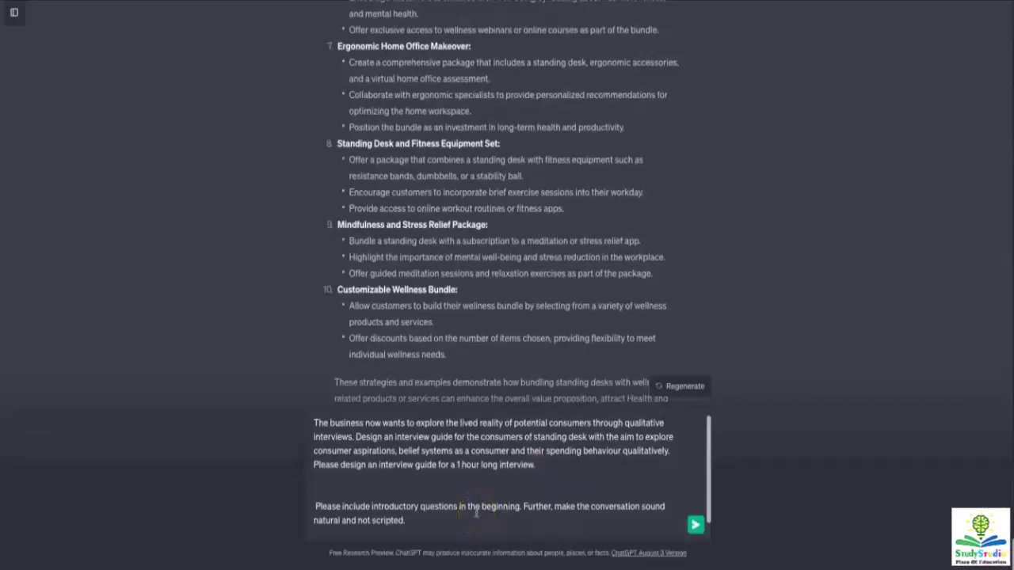
{"action": "left_click", "coordinate": [444, 522]}
{"action": "left_click", "coordinate": [695, 526]}
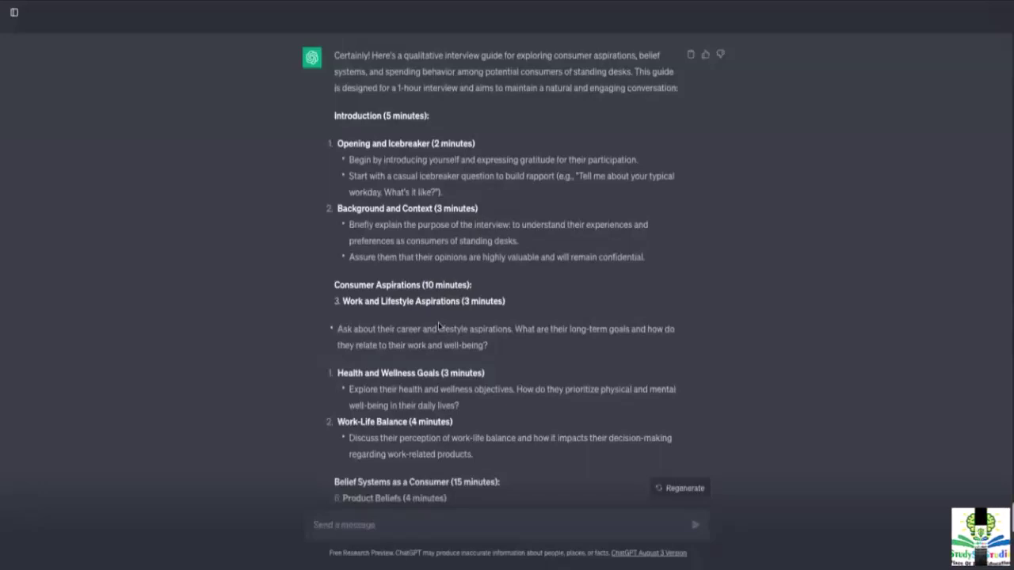
{"action": "scroll", "coordinate": [401, 357], "scroll_direction": "down", "scroll_amount": 1}
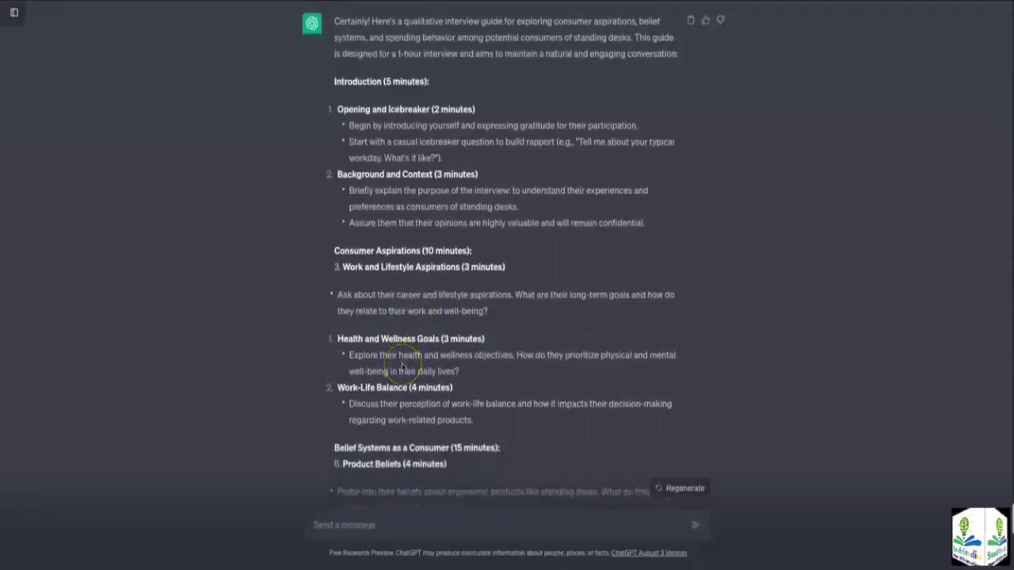
{"action": "scroll", "coordinate": [401, 366], "scroll_direction": "down", "scroll_amount": 6}
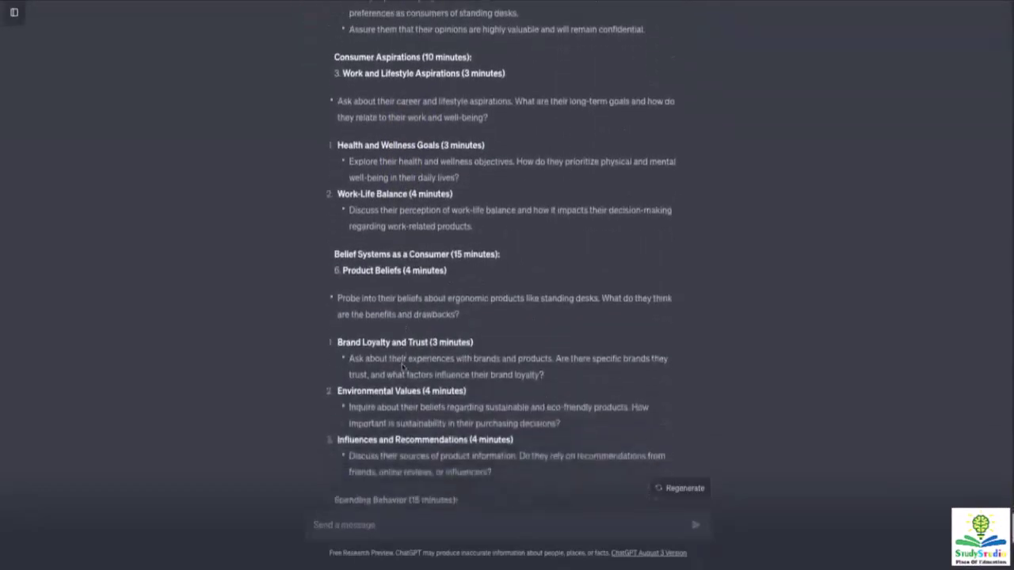
{"action": "scroll", "coordinate": [402, 366], "scroll_direction": "down", "scroll_amount": 8}
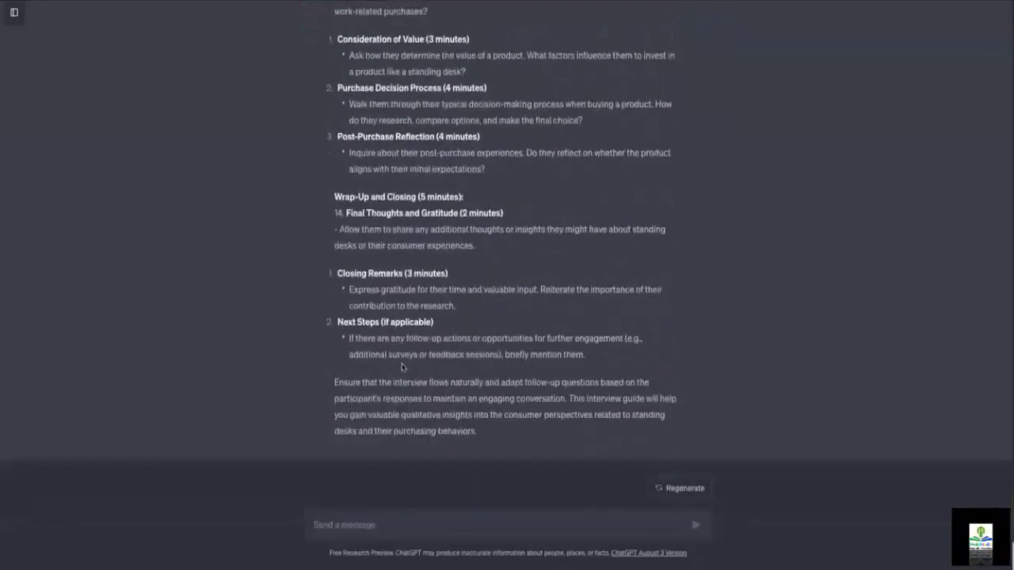
- Send the follow-up message "Now provide with questions for each section."
{"action": "left_click", "coordinate": [404, 532]}
{"action": "type", "text": "N"}
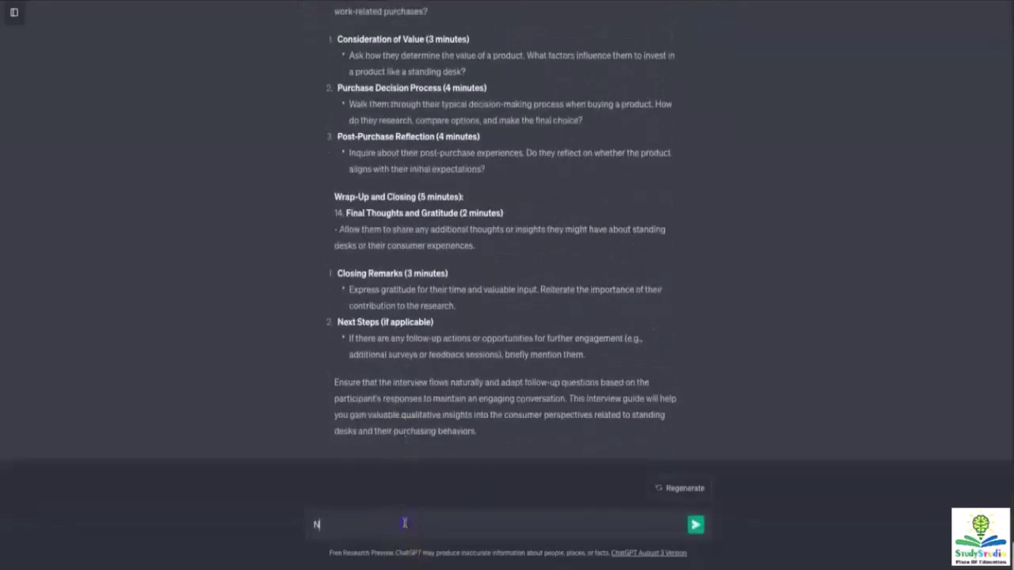
{"action": "type", "text": "owlis"}
{"action": "key", "text": "BackSpace"}
{"action": "key", "text": "BackSpace"}
{"action": "key", "text": "BackSpace"}
{"action": "type", "text": "pro"}
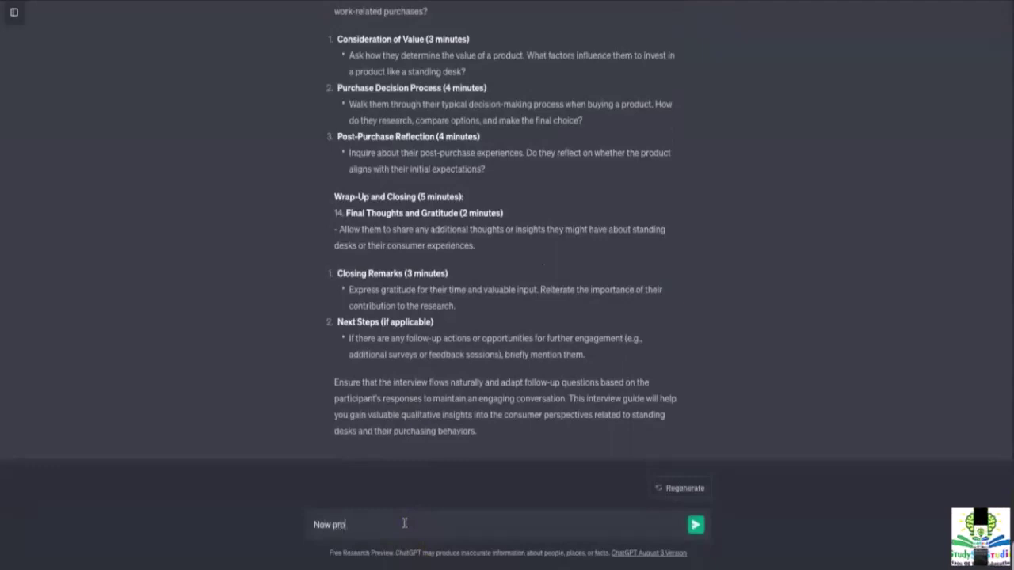
{"action": "type", "text": "vid"}
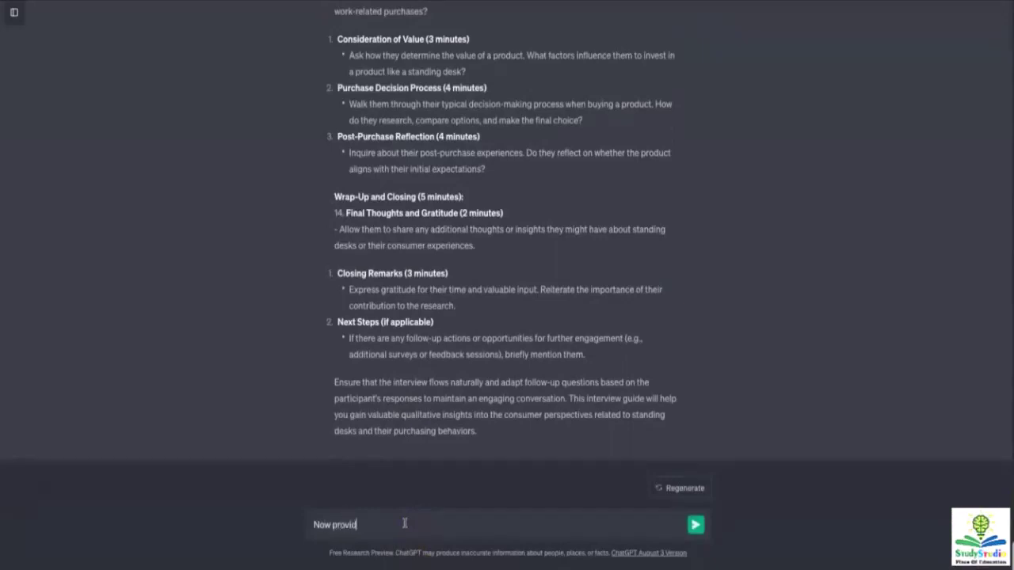
{"action": "type", "text": "e with ques"}
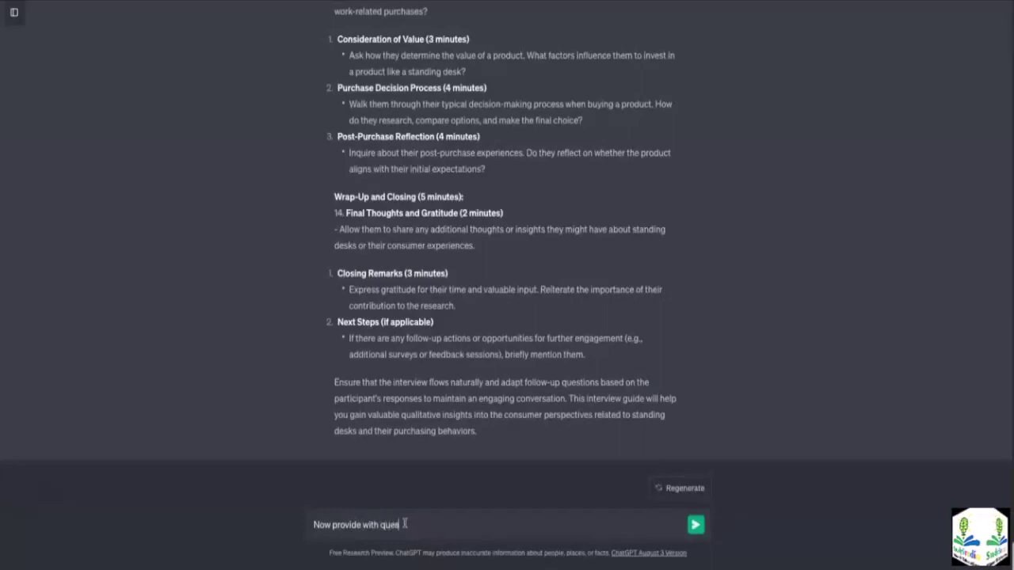
{"action": "type", "text": "tions for"}
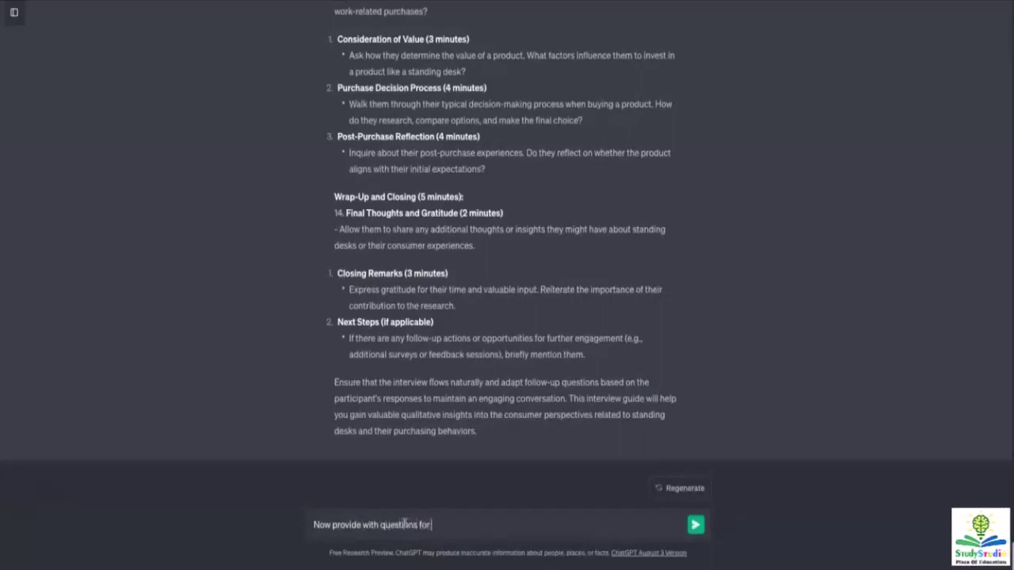
{"action": "type", "text": " each sec"}
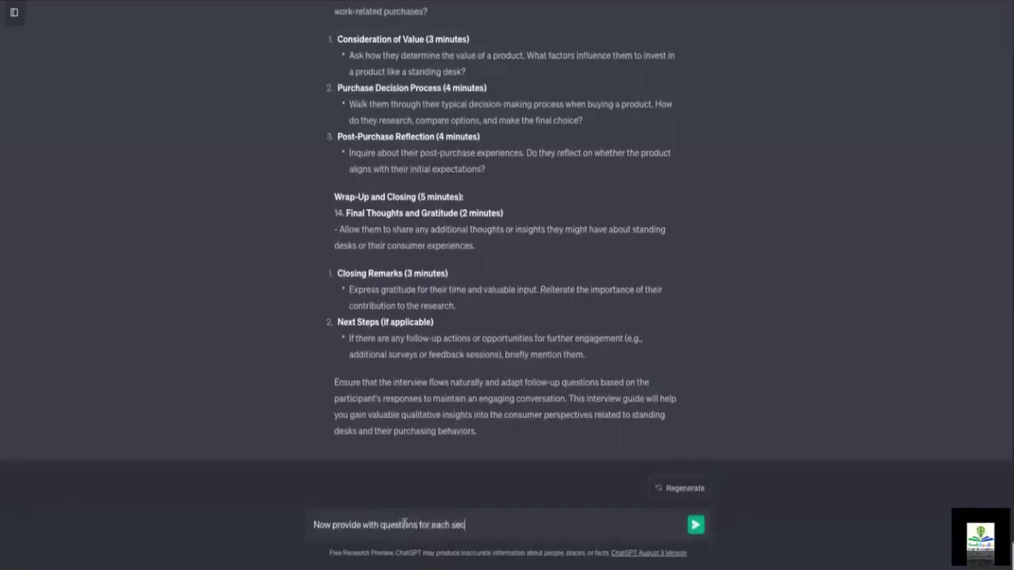
{"action": "type", "text": "tion."}
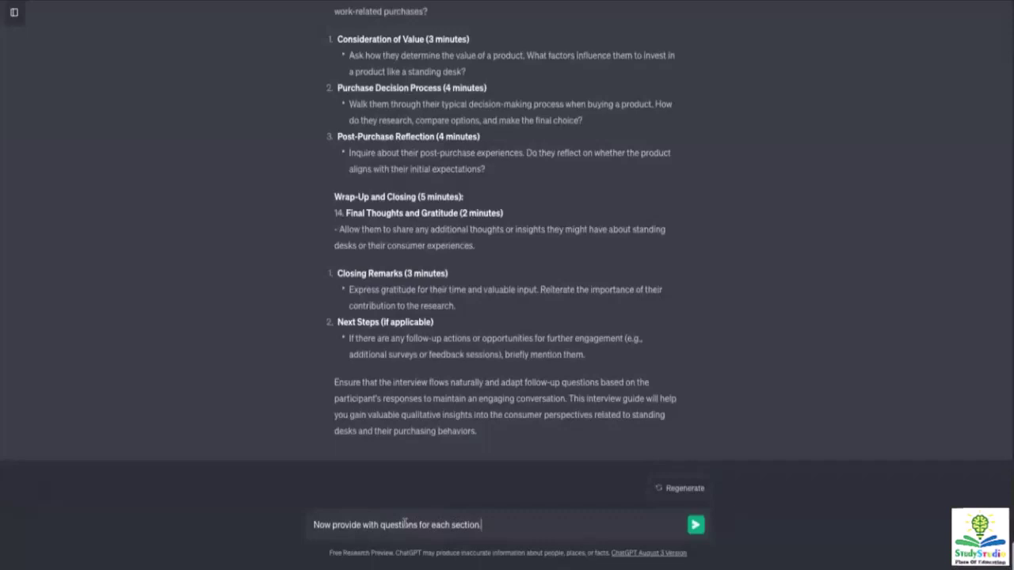
{"action": "left_click", "coordinate": [697, 526]}
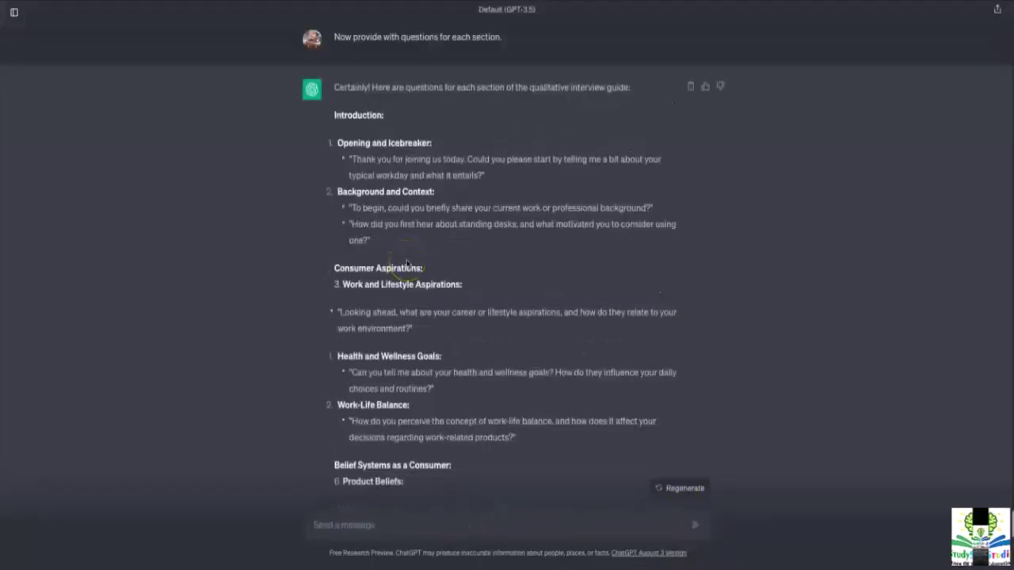
- Review the generated questions in the Introduction and Consumer Aspirations sections, down to the start of Belief Systems as a Consumer
{"action": "scroll", "coordinate": [407, 263], "scroll_direction": "down", "scroll_amount": 1}
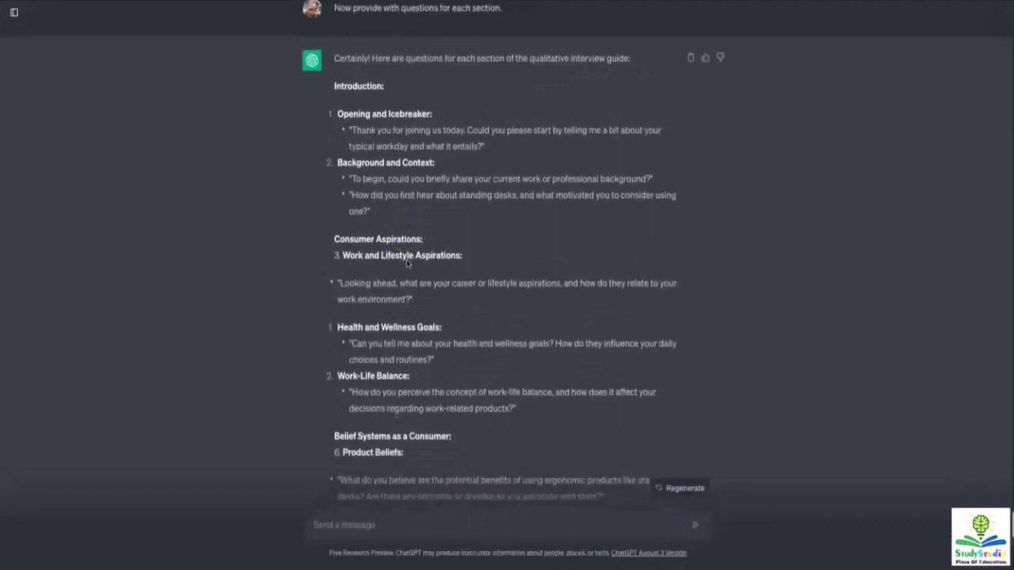
{"action": "scroll", "coordinate": [407, 263], "scroll_direction": "up", "scroll_amount": 1}
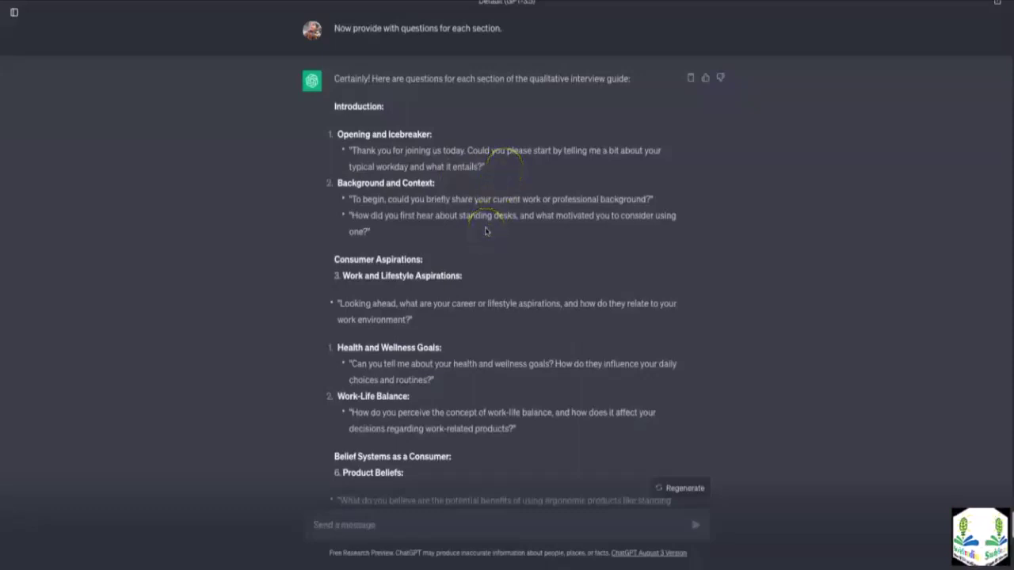
{"action": "scroll", "coordinate": [432, 341], "scroll_direction": "down", "scroll_amount": 1}
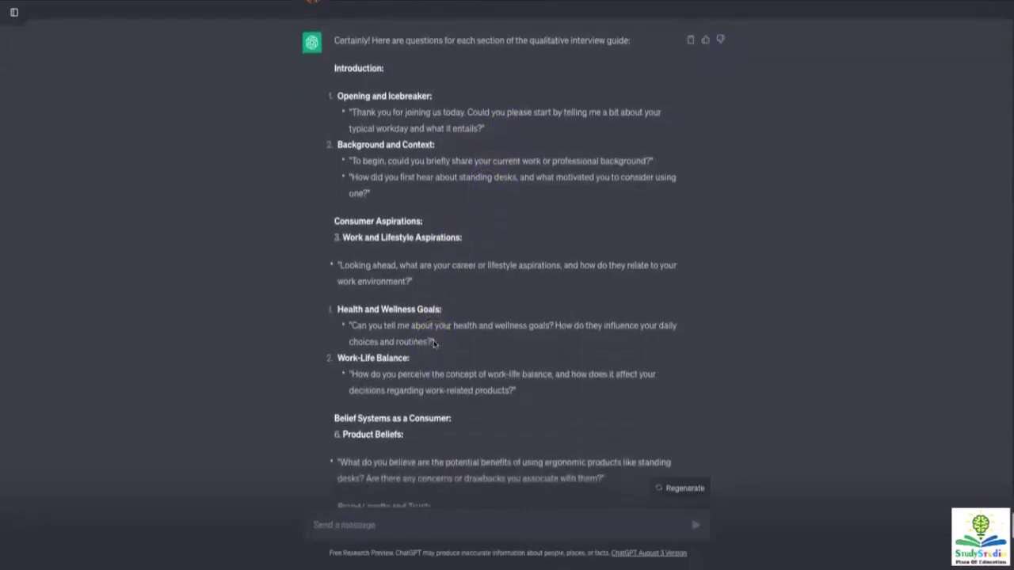
{"action": "scroll", "coordinate": [438, 289], "scroll_direction": "down", "scroll_amount": 1}
{"action": "scroll", "coordinate": [438, 288], "scroll_direction": "down", "scroll_amount": 2}
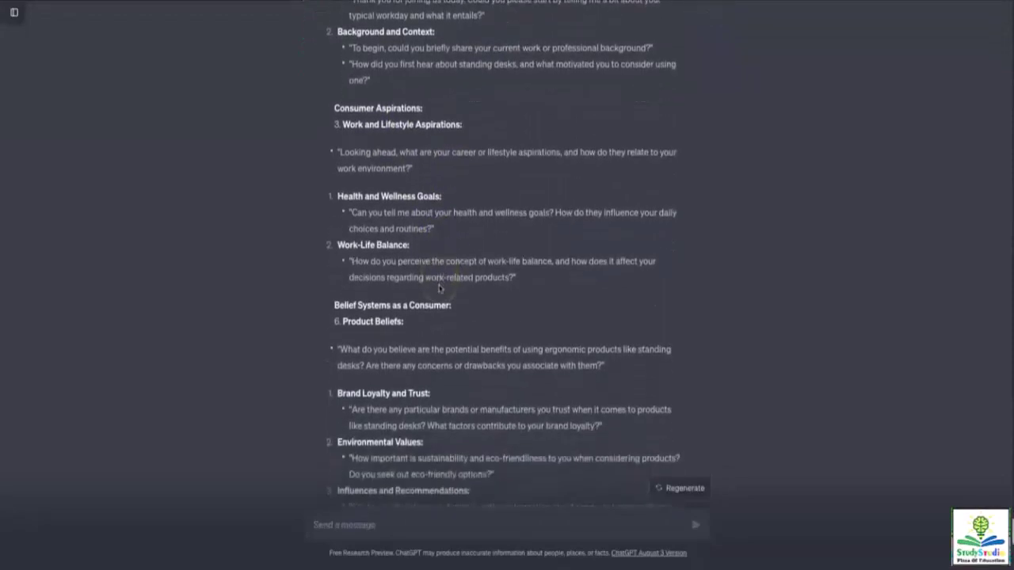
{"action": "scroll", "coordinate": [440, 288], "scroll_direction": "down", "scroll_amount": 1}
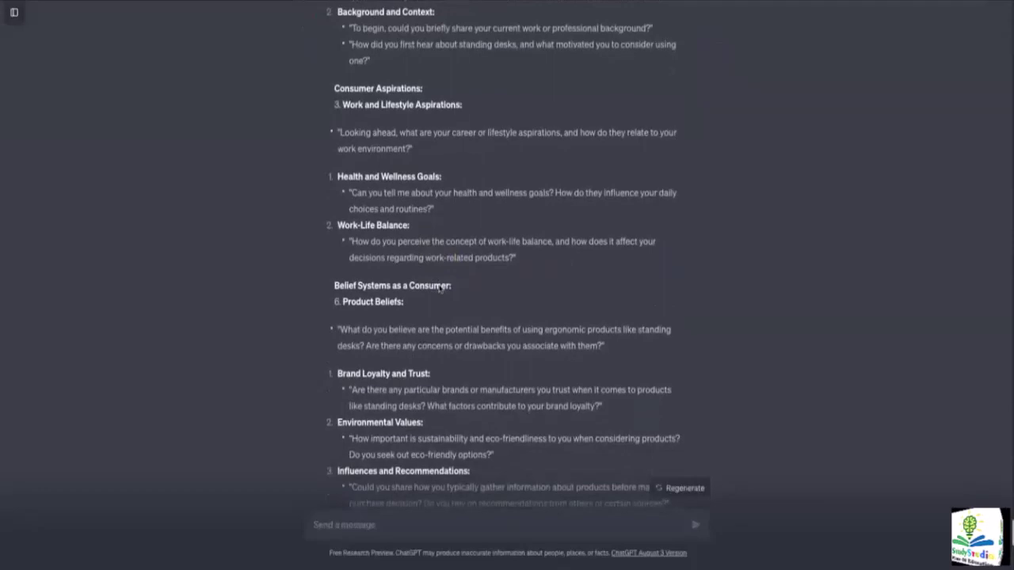
{"action": "scroll", "coordinate": [439, 288], "scroll_direction": "down", "scroll_amount": 1}
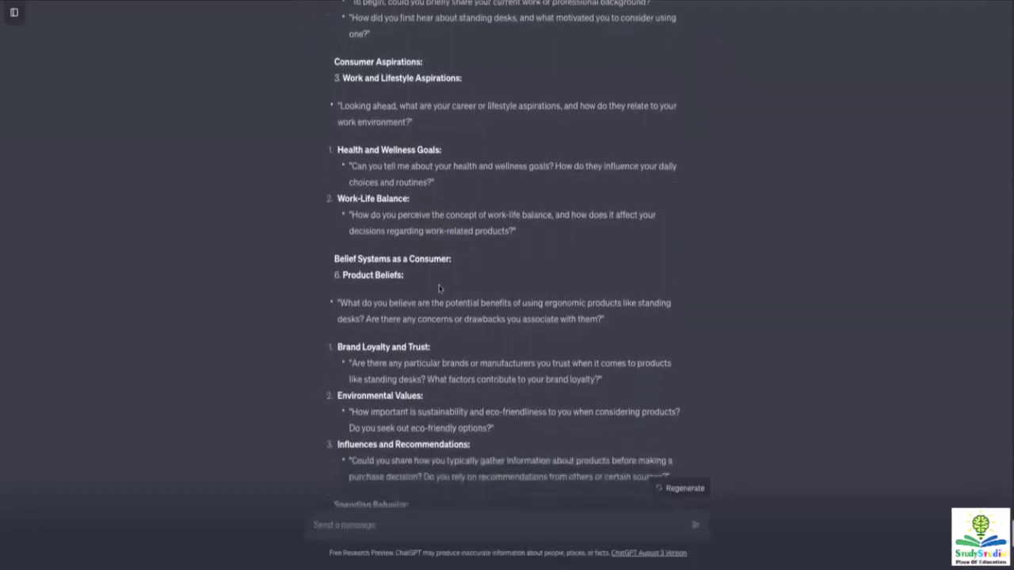
{"action": "scroll", "coordinate": [439, 288], "scroll_direction": "down", "scroll_amount": 2}
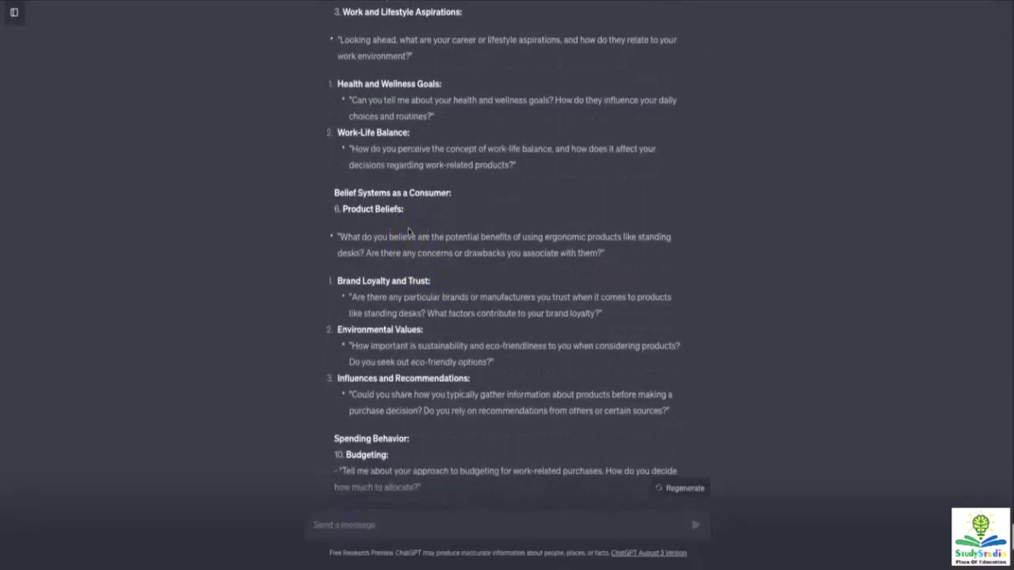
- Review the generated questions on product beliefs, brand loyalty, environmental values, spending behavior, and wrap-up and closing
{"action": "left_click", "coordinate": [367, 248]}
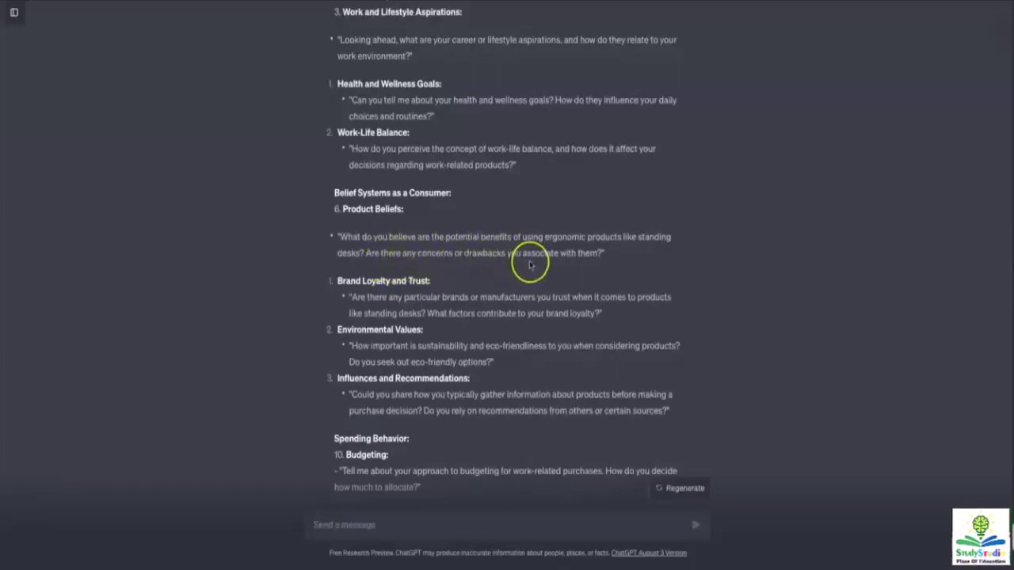
{"action": "scroll", "coordinate": [530, 265], "scroll_direction": "down", "scroll_amount": 1}
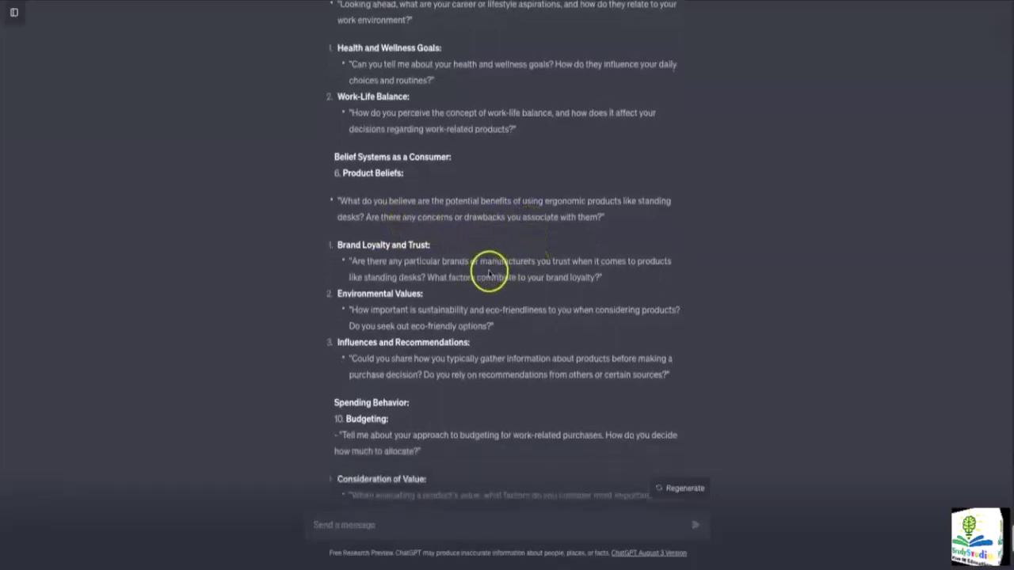
{"action": "scroll", "coordinate": [487, 274], "scroll_direction": "down", "scroll_amount": 2}
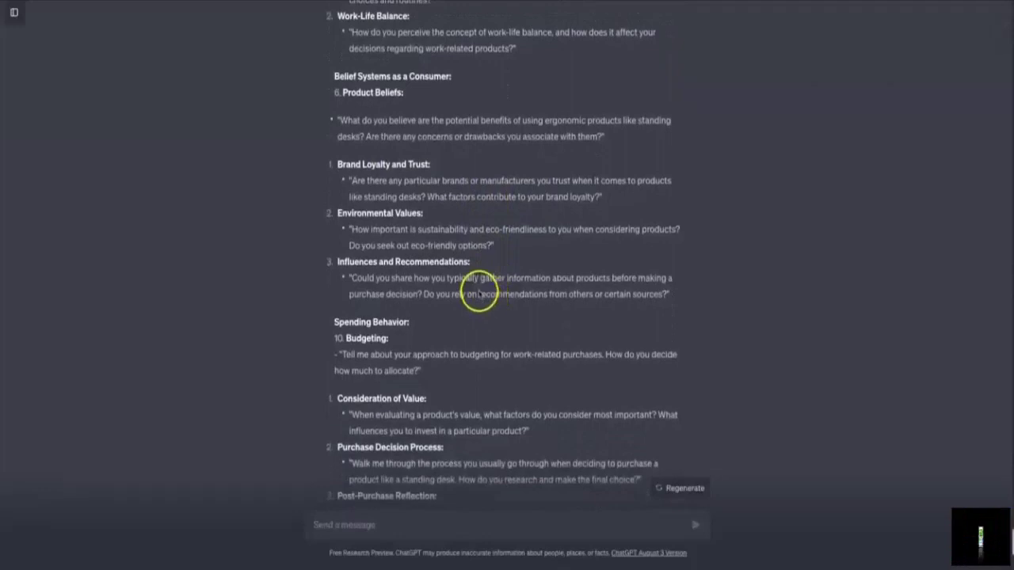
{"action": "scroll", "coordinate": [483, 301], "scroll_direction": "down", "scroll_amount": 1}
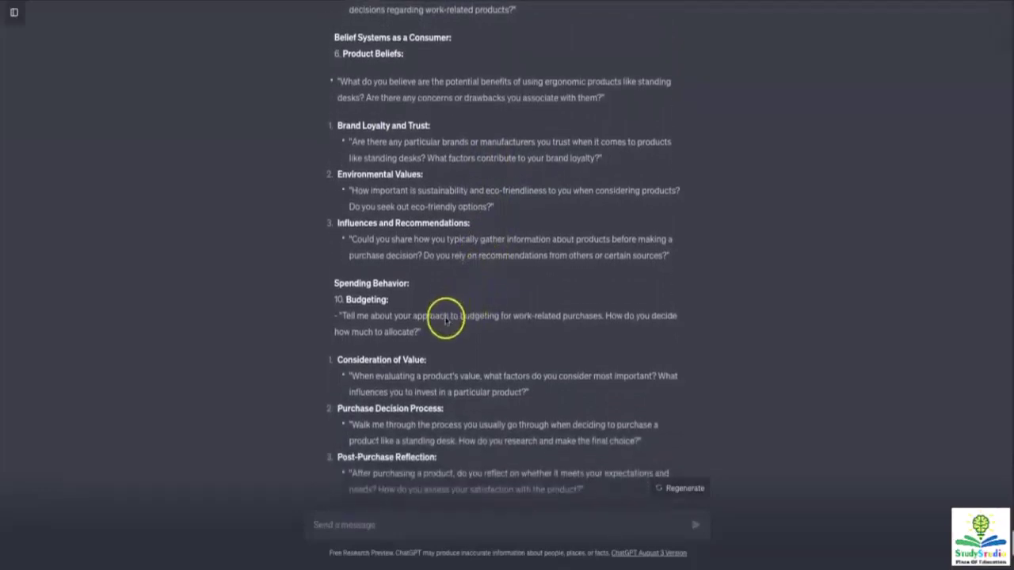
{"action": "scroll", "coordinate": [448, 307], "scroll_direction": "down", "scroll_amount": 1}
{"action": "scroll", "coordinate": [445, 315], "scroll_direction": "down", "scroll_amount": 1}
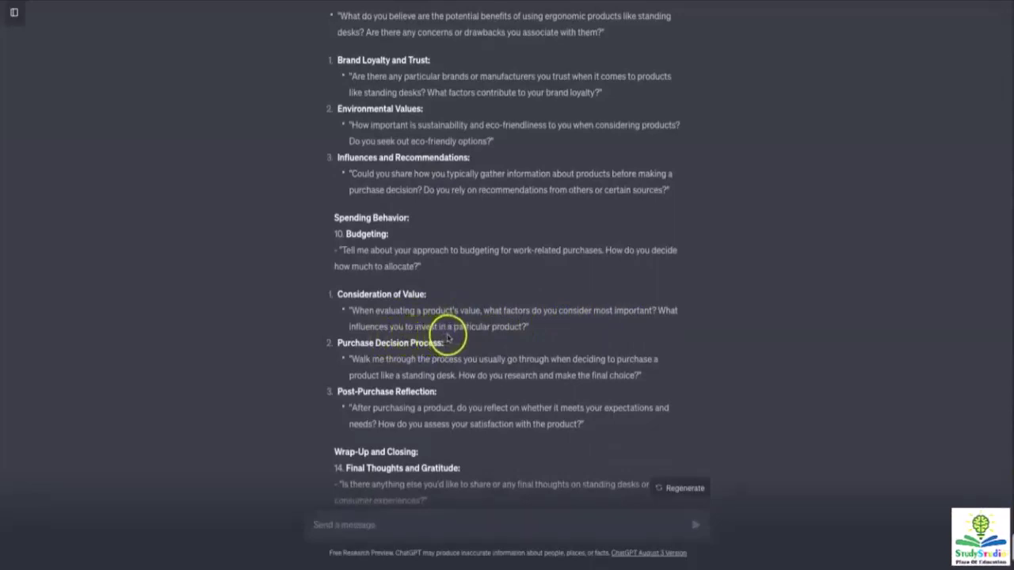
{"action": "scroll", "coordinate": [475, 336], "scroll_direction": "down", "scroll_amount": 1}
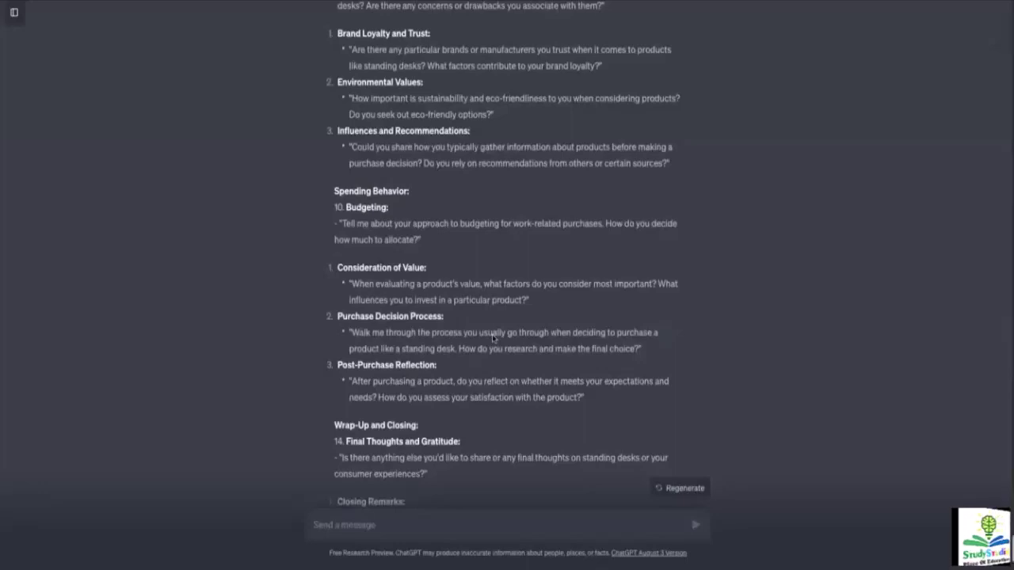
{"action": "scroll", "coordinate": [425, 270], "scroll_direction": "down", "scroll_amount": 3}
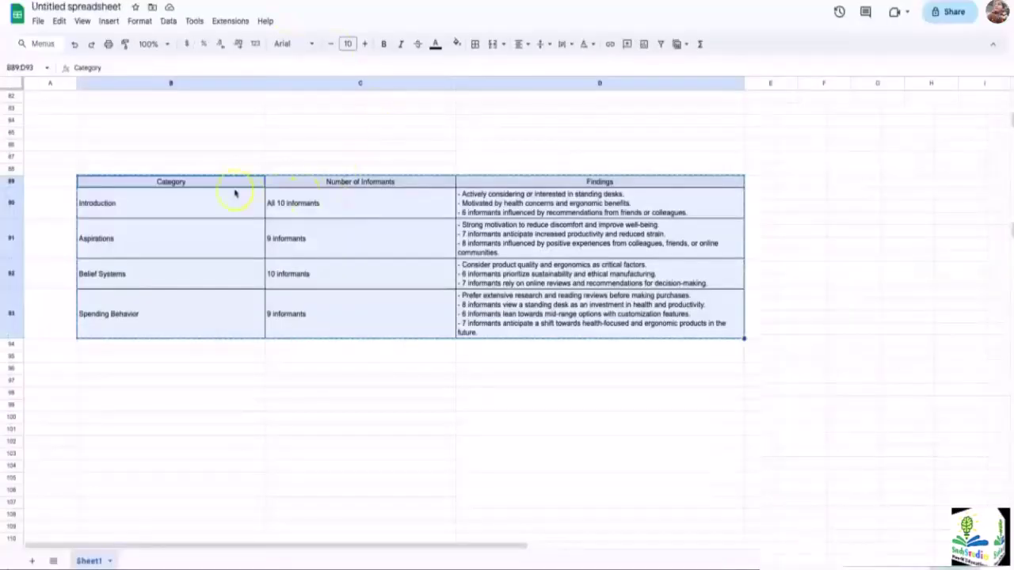
- In the Google Sheets spreadsheet, select the whole interview findings table in B89:D93, from the Category header through the Spending Behavior findings
{"action": "left_click", "coordinate": [208, 176]}
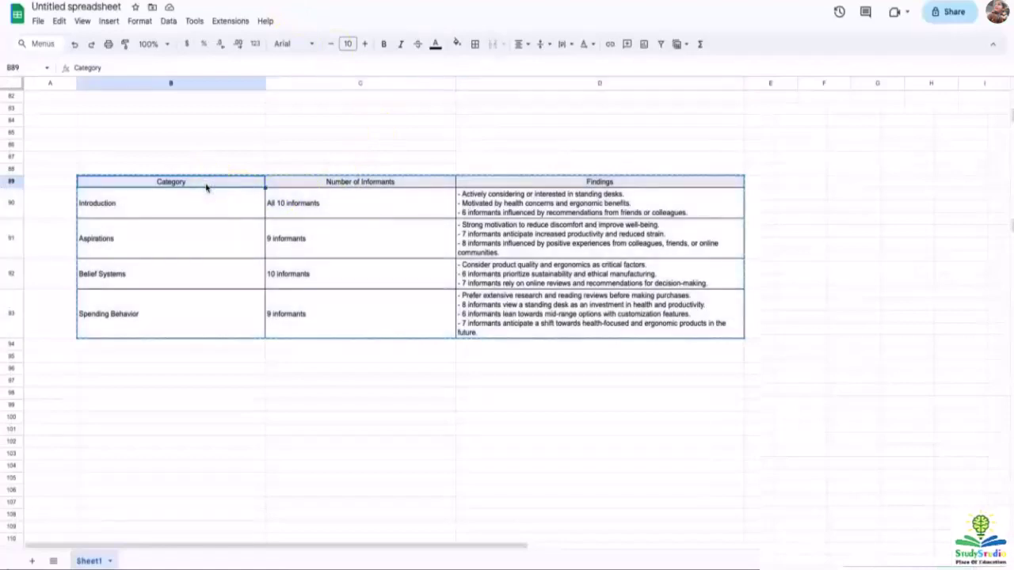
{"action": "key", "text": "shift+Down"}
{"action": "key", "text": "shift+Down"}
{"action": "key", "text": "shift+Down"}
{"action": "key", "text": "shift+Down"}
{"action": "key", "text": "shift+Right"}
{"action": "key", "text": "shift+Right"}
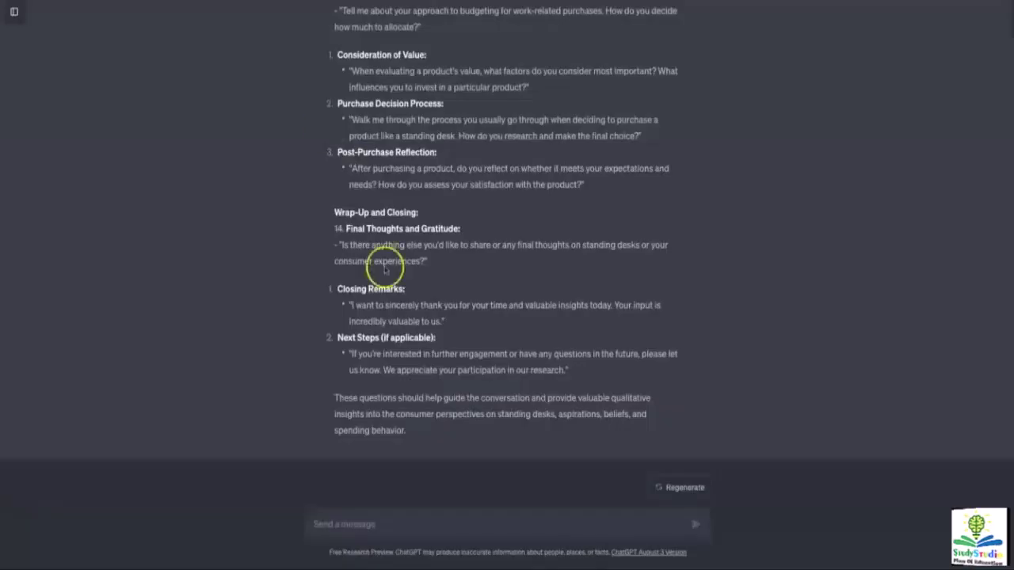
- In ChatGPT, start a message with "I am uploading summarized findings from data collected through qualitative interviews:" and paste the copied findings table below it
{"action": "left_click", "coordinate": [377, 524]}
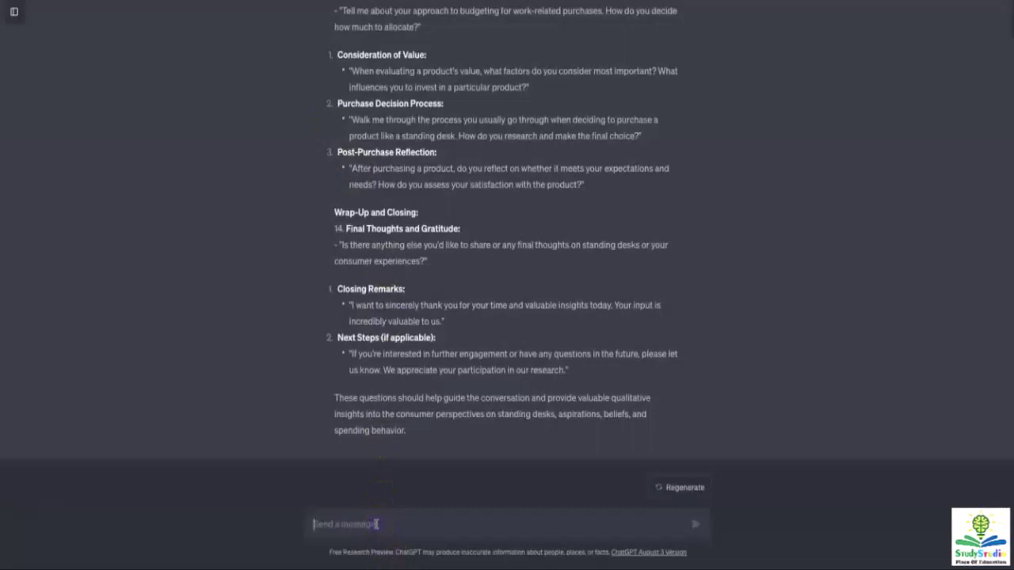
{"action": "type", "text": "I am uploading"}
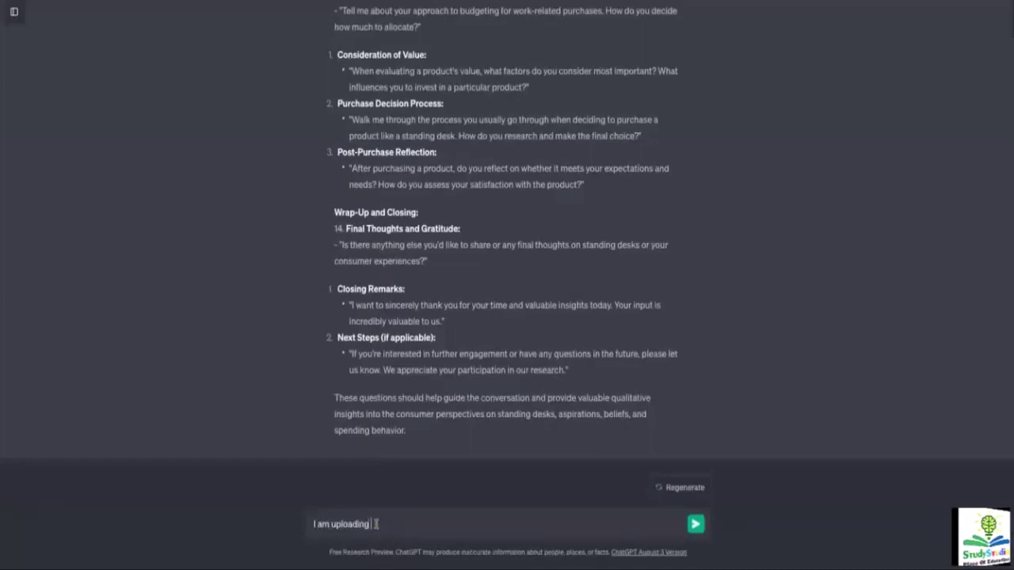
{"action": "type", "text": " a"}
{"action": "type", "text": "umma"}
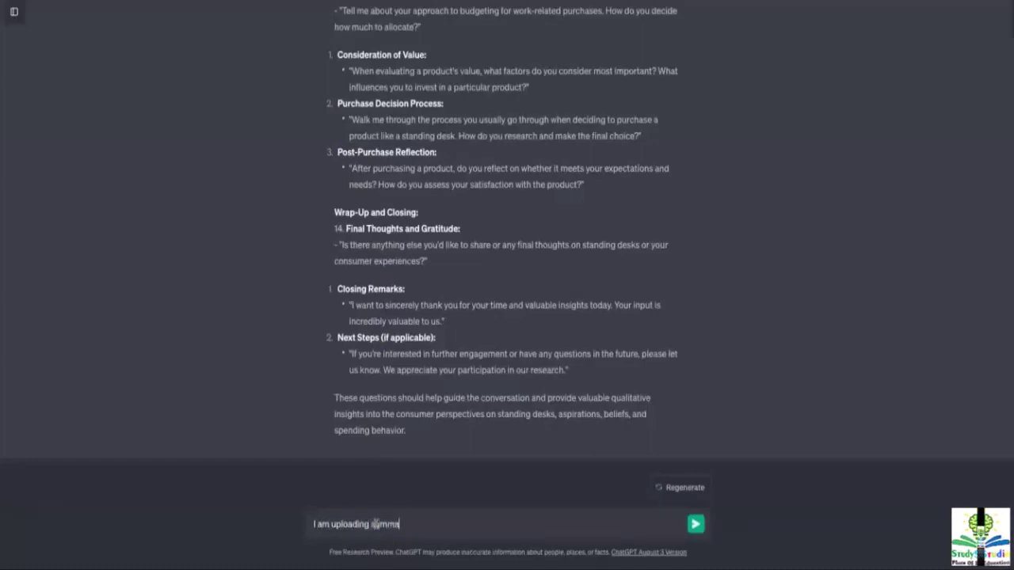
{"action": "type", "text": "rized f"}
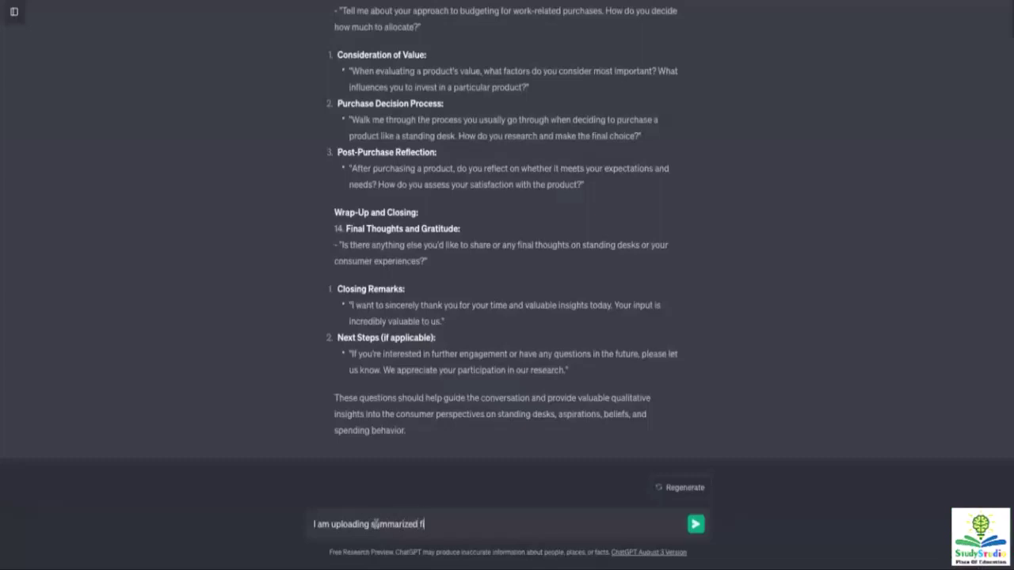
{"action": "type", "text": "inading"}
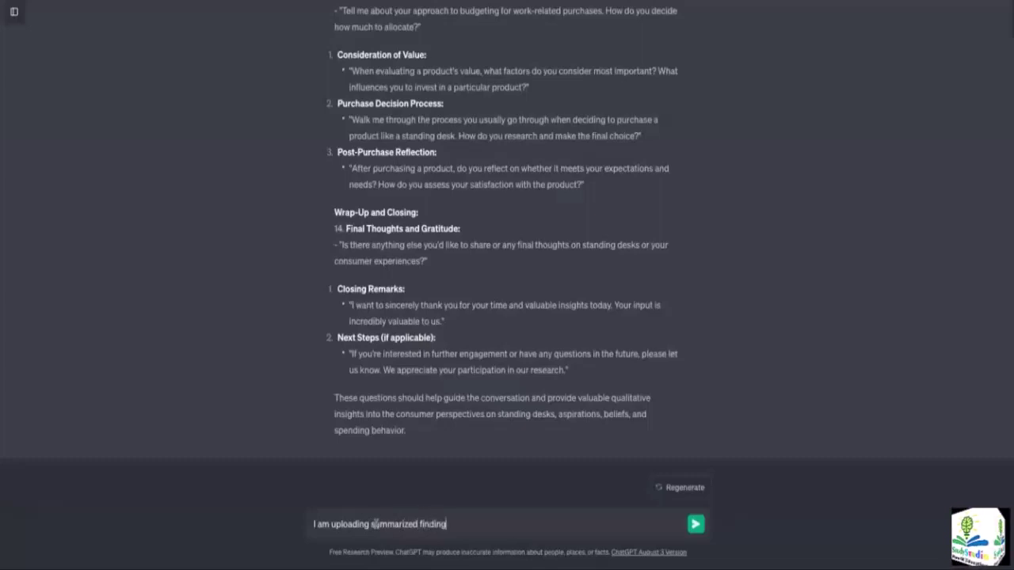
{"action": "type", "text": "s from "}
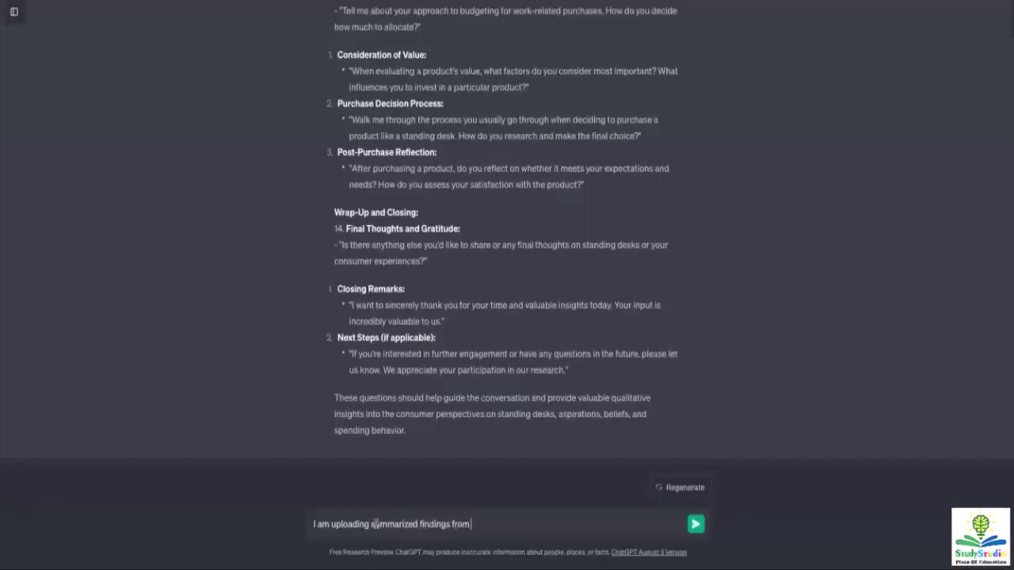
{"action": "type", "text": "data c"}
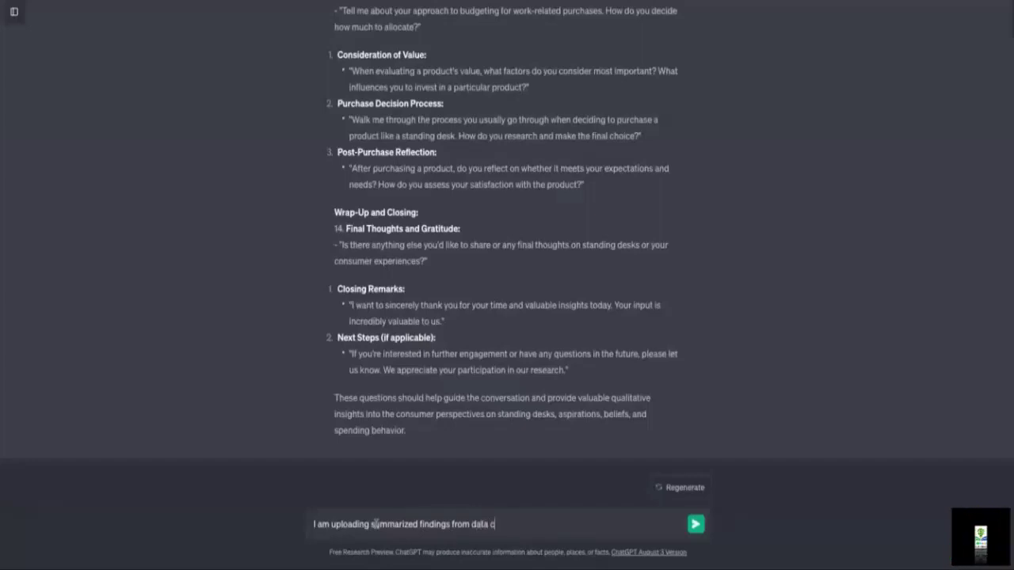
{"action": "type", "text": "ollected "}
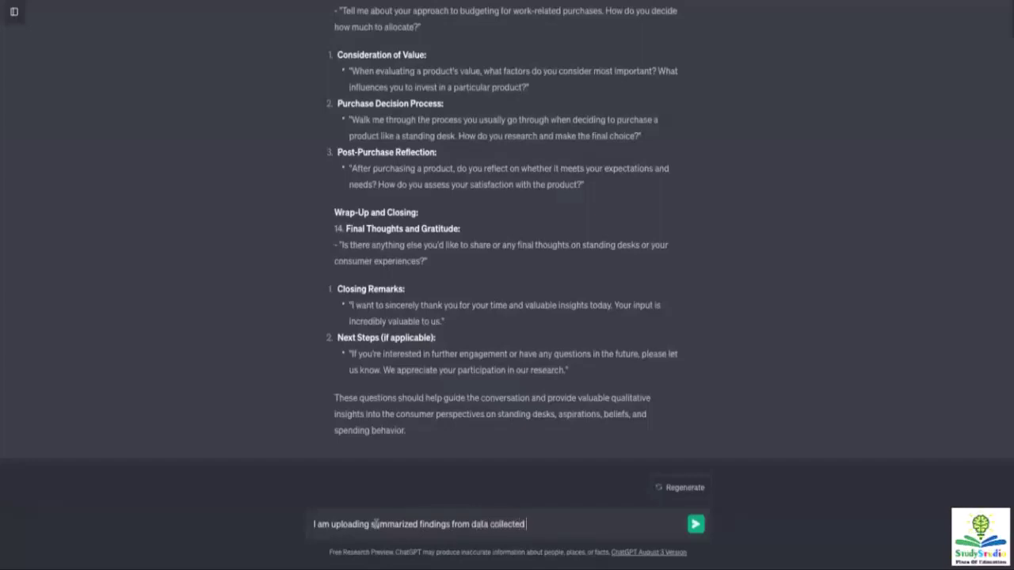
{"action": "type", "text": "through q"}
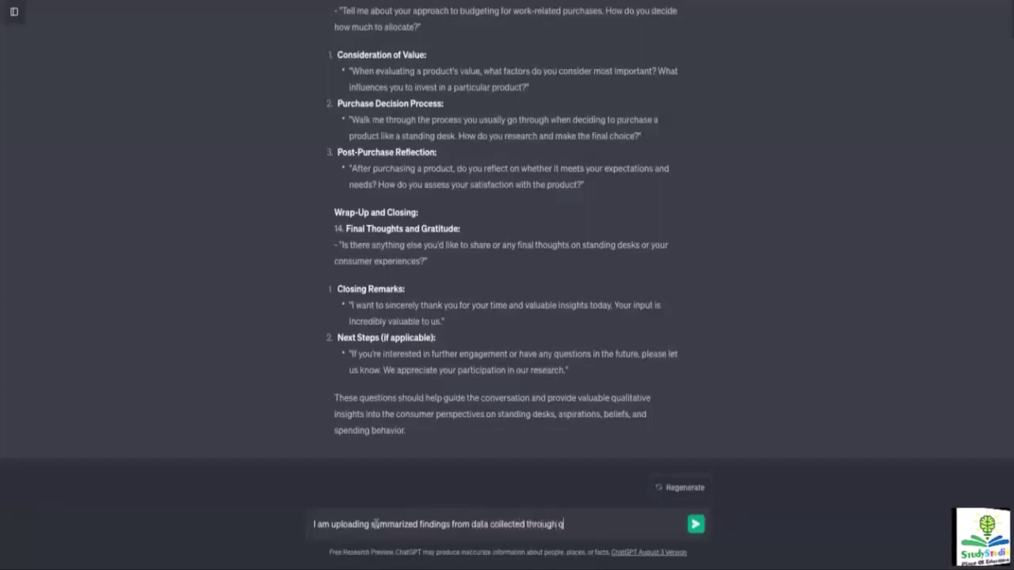
{"action": "type", "text": "ualitat"}
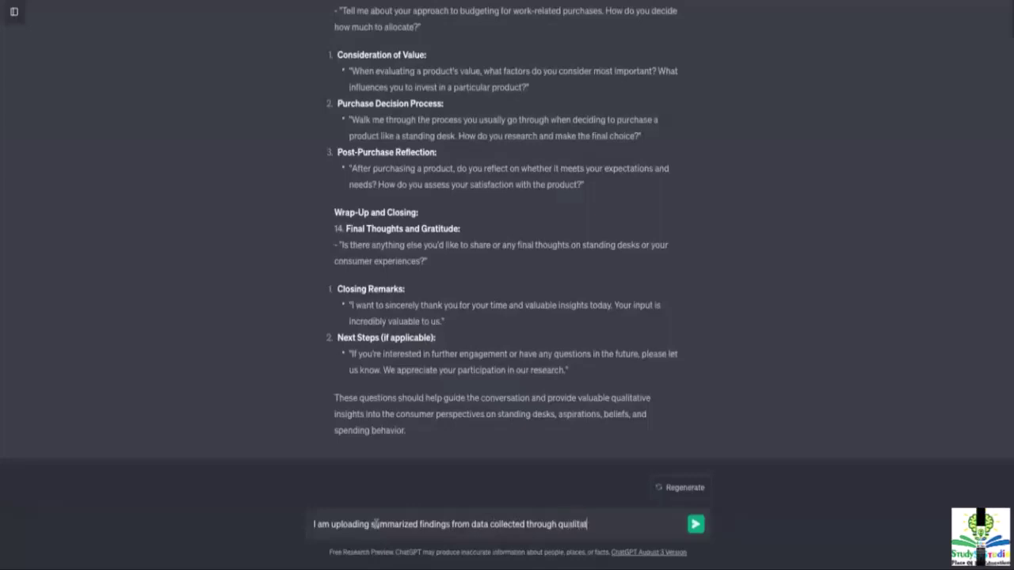
{"action": "type", "text": "ive interv"}
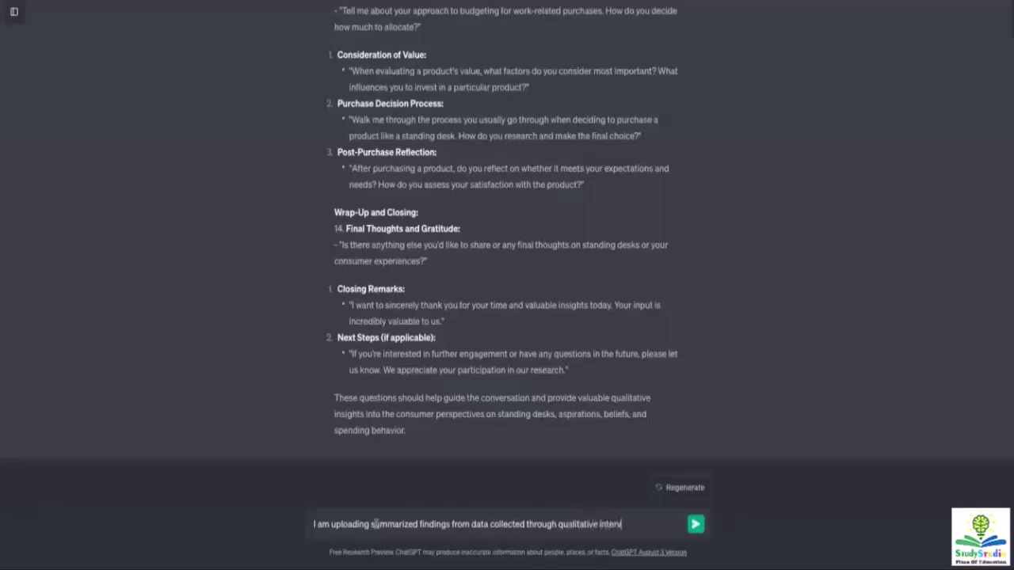
{"action": "type", "text": "iews:"}
{"action": "key", "text": "shift+Return"}
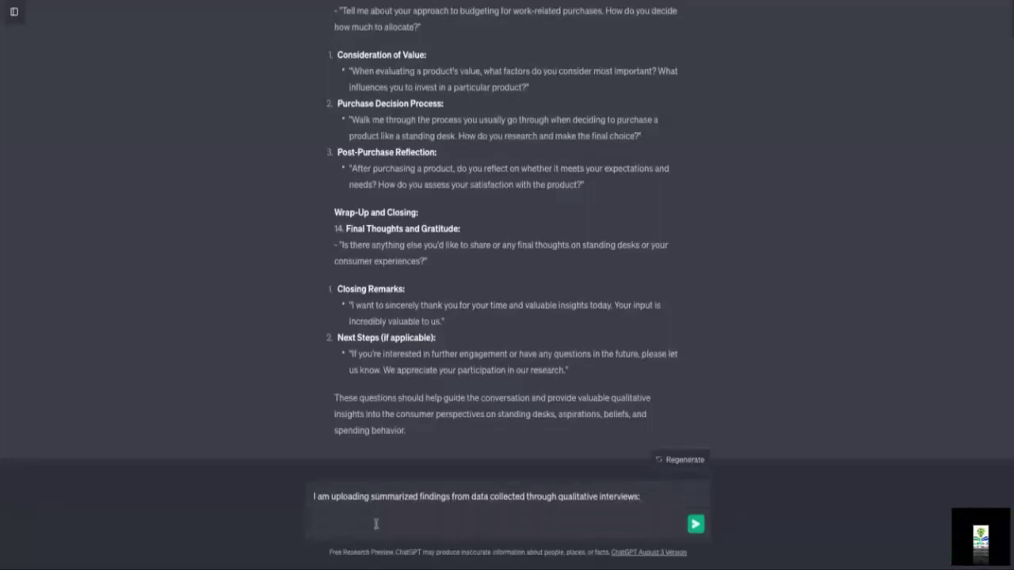
{"action": "key", "text": "ctrl+v"}
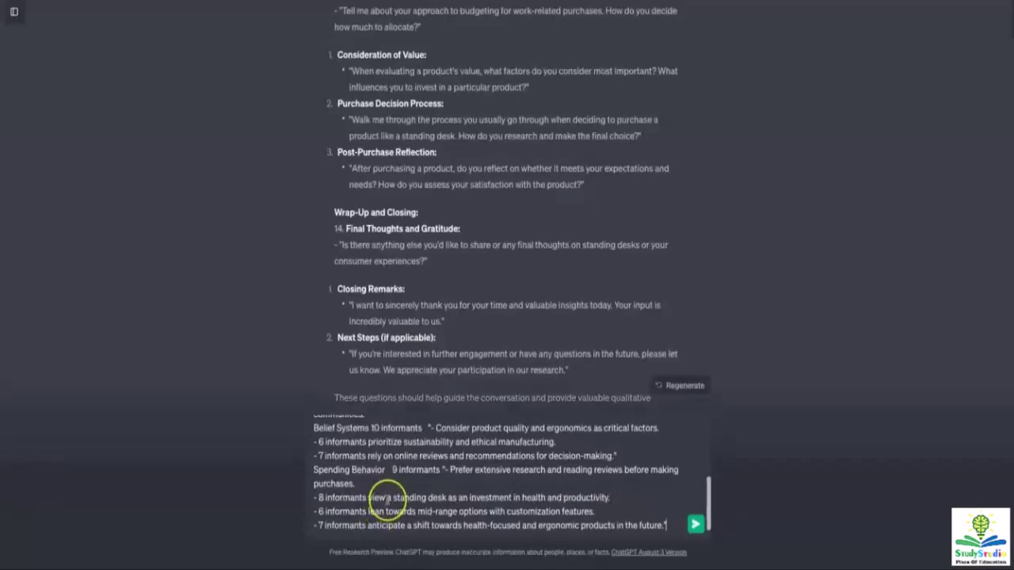
- Add the question "Can you provide me your understanding about these findings?" after a blank line below the pasted findings and send the message
{"action": "key", "text": "shift+Return"}
{"action": "key", "text": "shift+Return"}
{"action": "type", "text": "Can"}
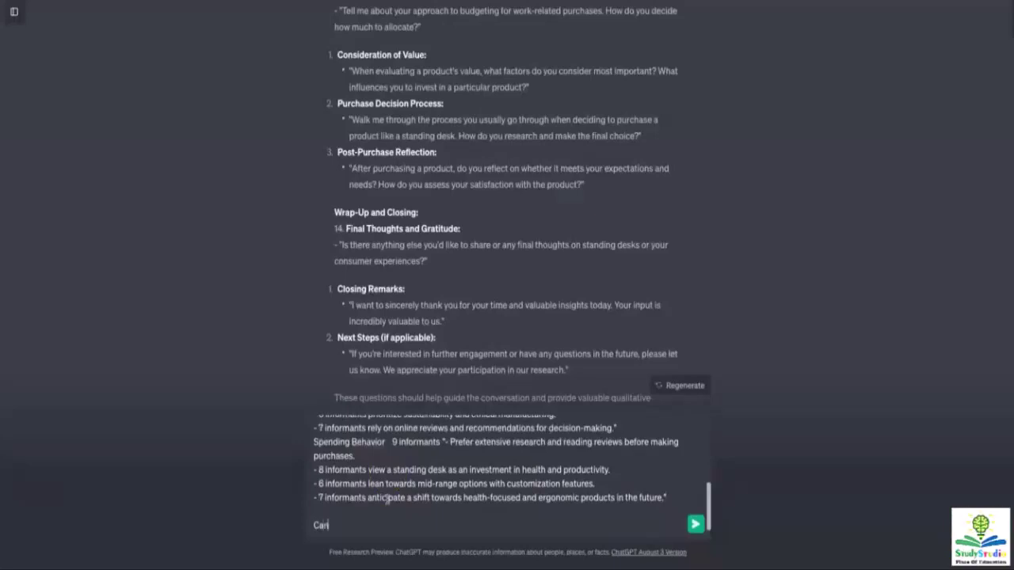
{"action": "type", "text": " you pro"}
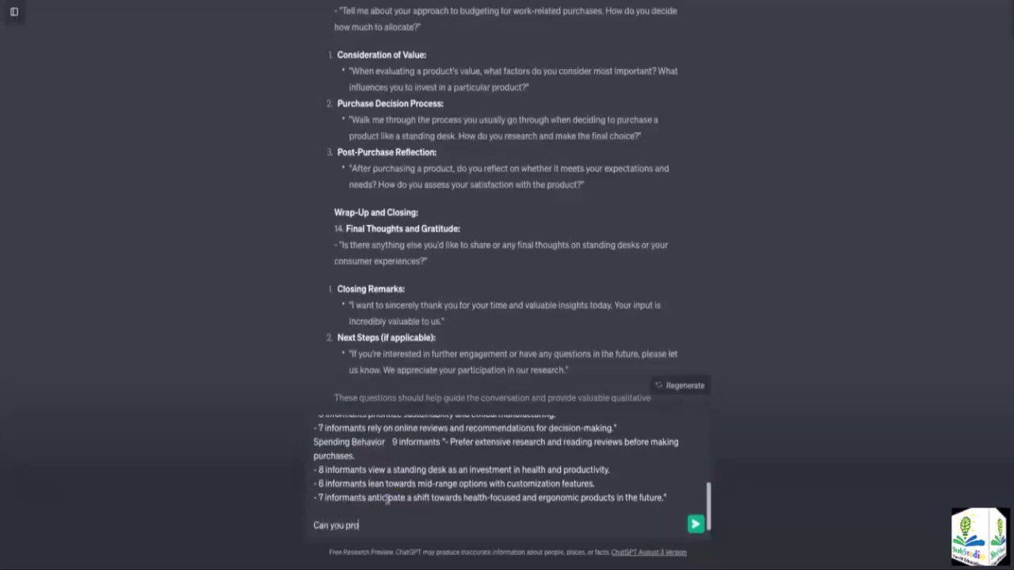
{"action": "type", "text": "vide me yo"}
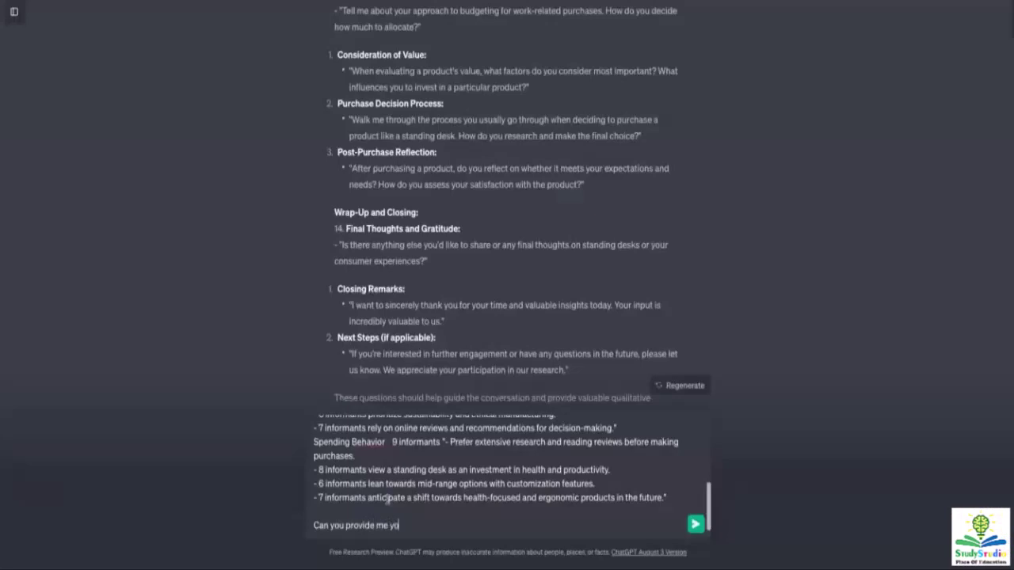
{"action": "type", "text": "ur und"}
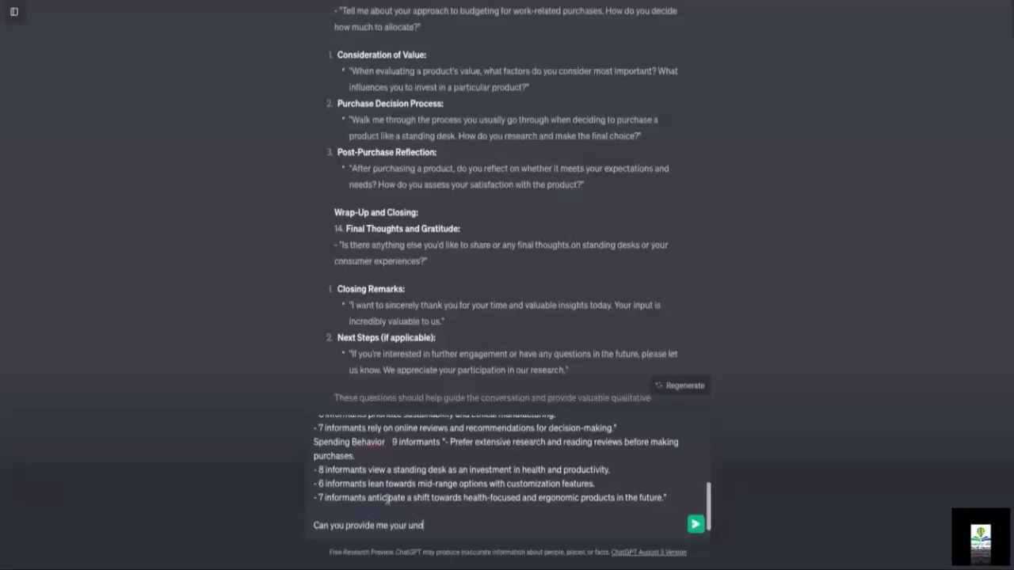
{"action": "type", "text": "erstandin"}
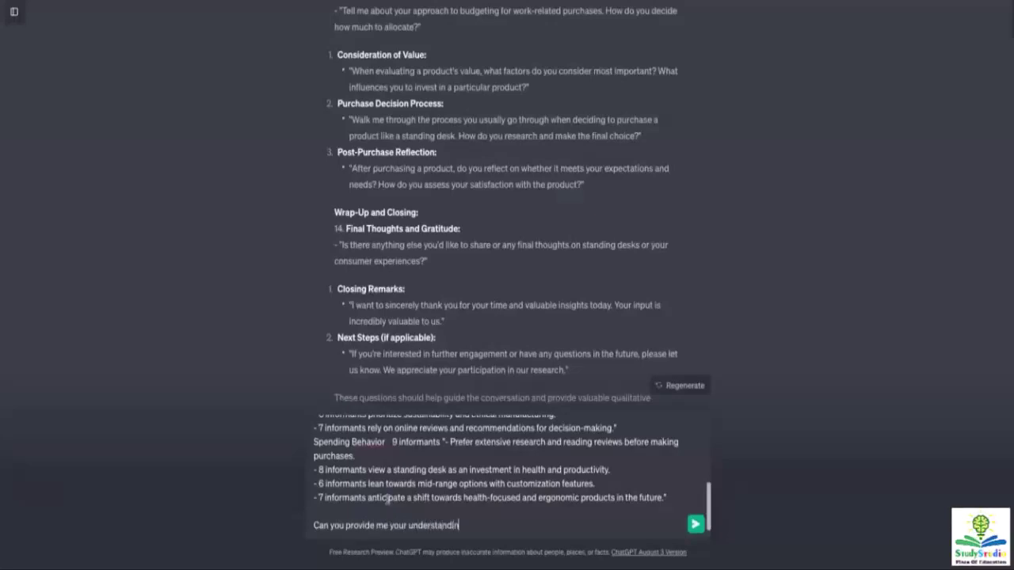
{"action": "type", "text": "g about th"}
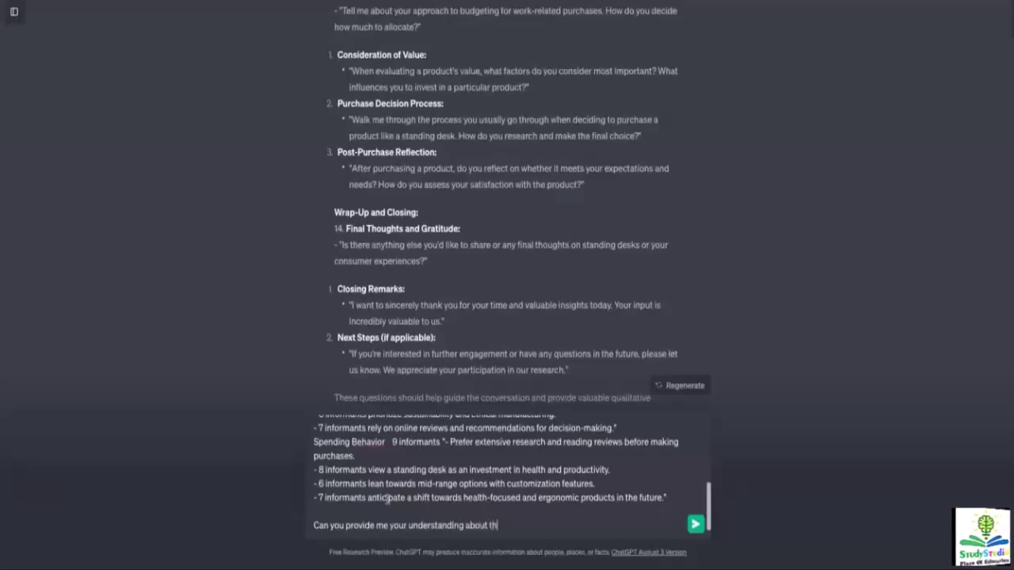
{"action": "type", "text": "iese"}
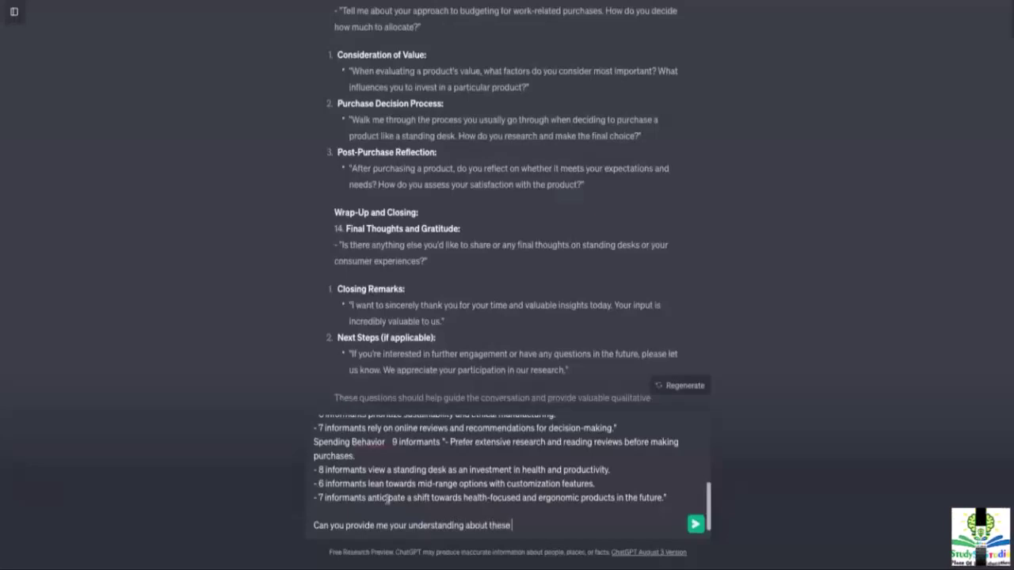
{"action": "type", "text": " findings"}
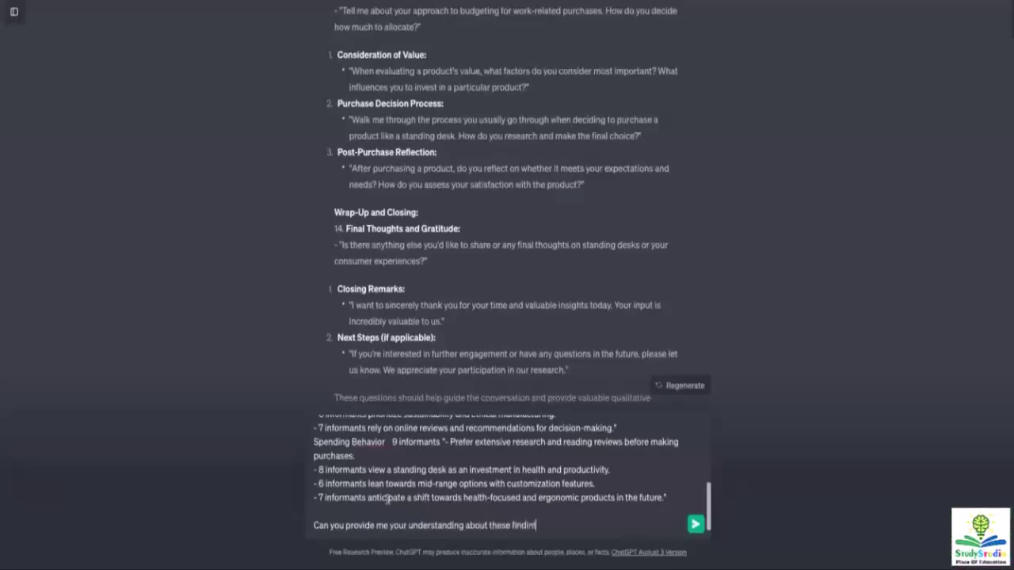
{"action": "type", "text": "?"}
{"action": "key", "text": "Return"}
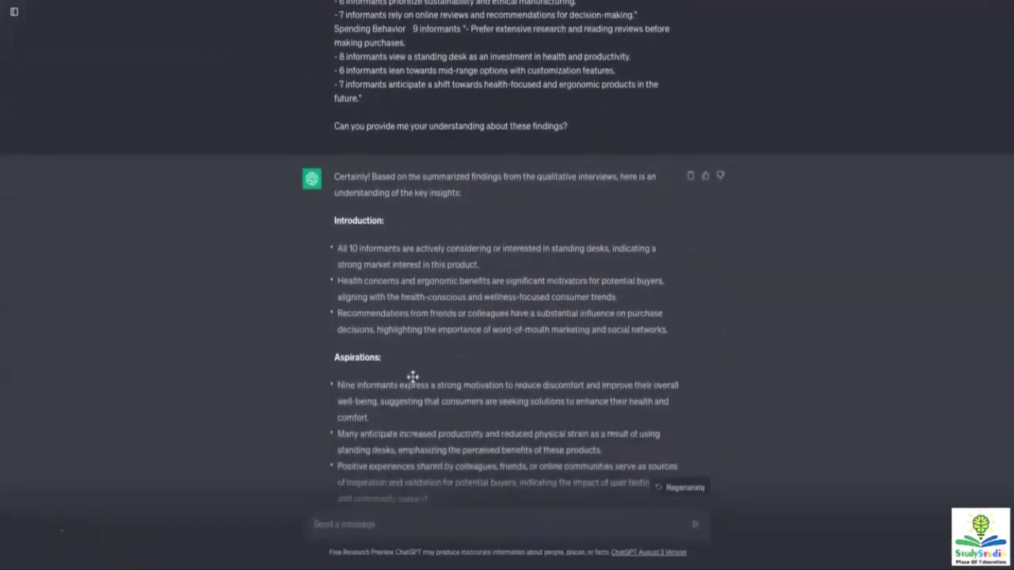
- Review the generated interpretation of the interview findings, from the Introduction and Aspirations sections through Spending Behavior and the closing summary
{"action": "scroll", "coordinate": [413, 376], "scroll_direction": "down", "scroll_amount": 1}
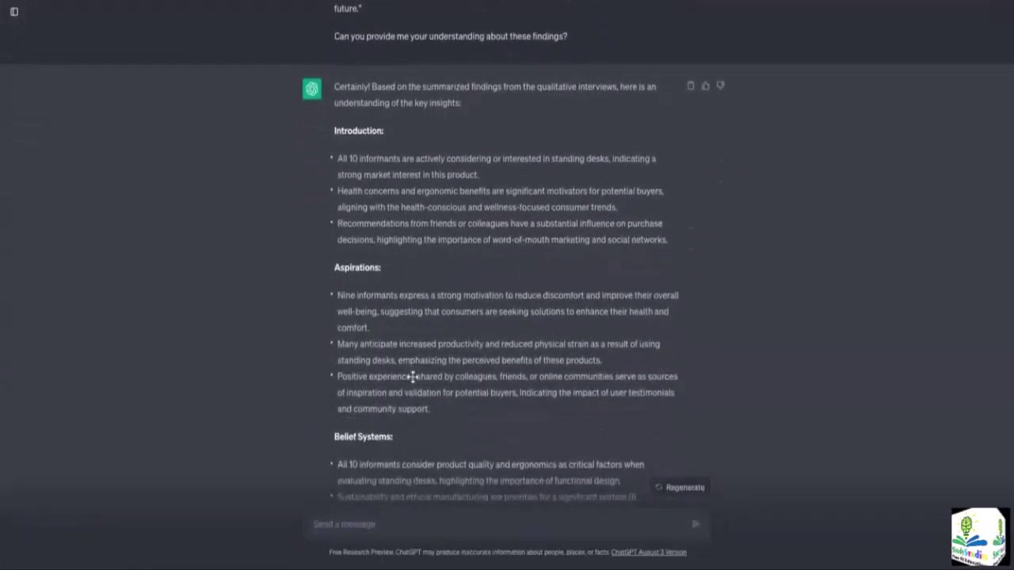
{"action": "scroll", "coordinate": [413, 376], "scroll_direction": "down", "scroll_amount": 2}
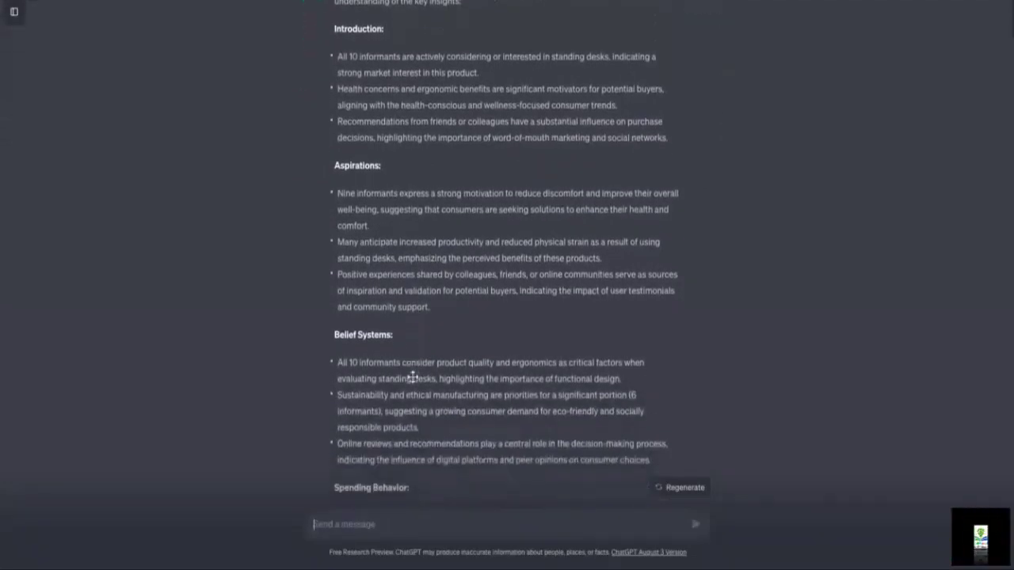
{"action": "scroll", "coordinate": [413, 376], "scroll_direction": "down", "scroll_amount": 2}
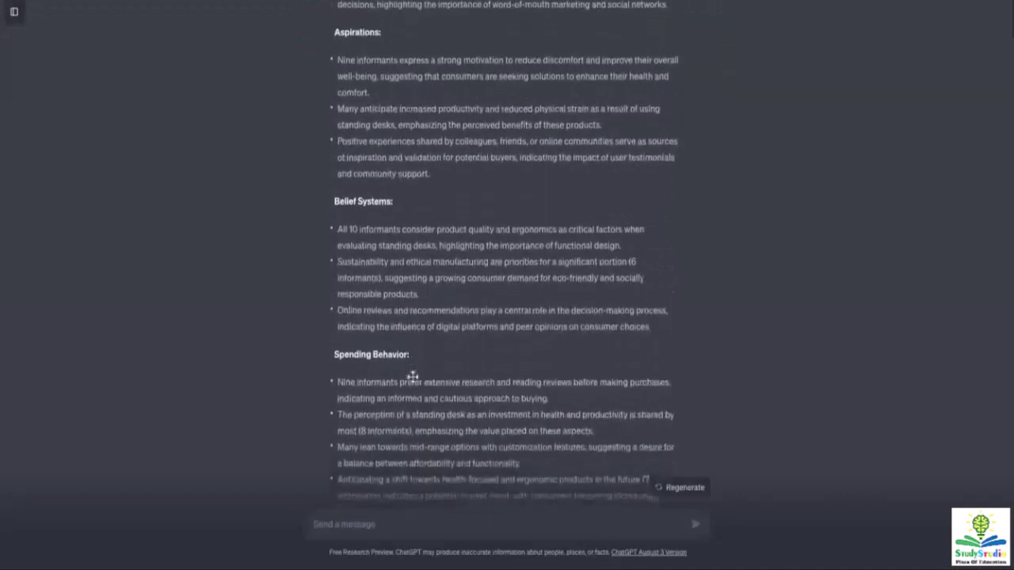
{"action": "scroll", "coordinate": [413, 376], "scroll_direction": "down", "scroll_amount": 2}
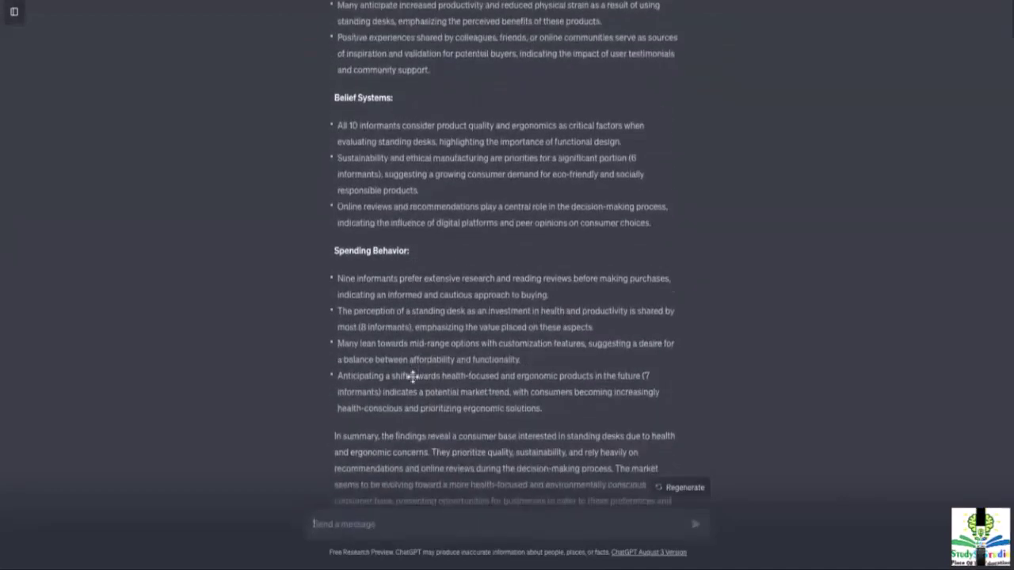
{"action": "scroll", "coordinate": [412, 376], "scroll_direction": "down", "scroll_amount": 2}
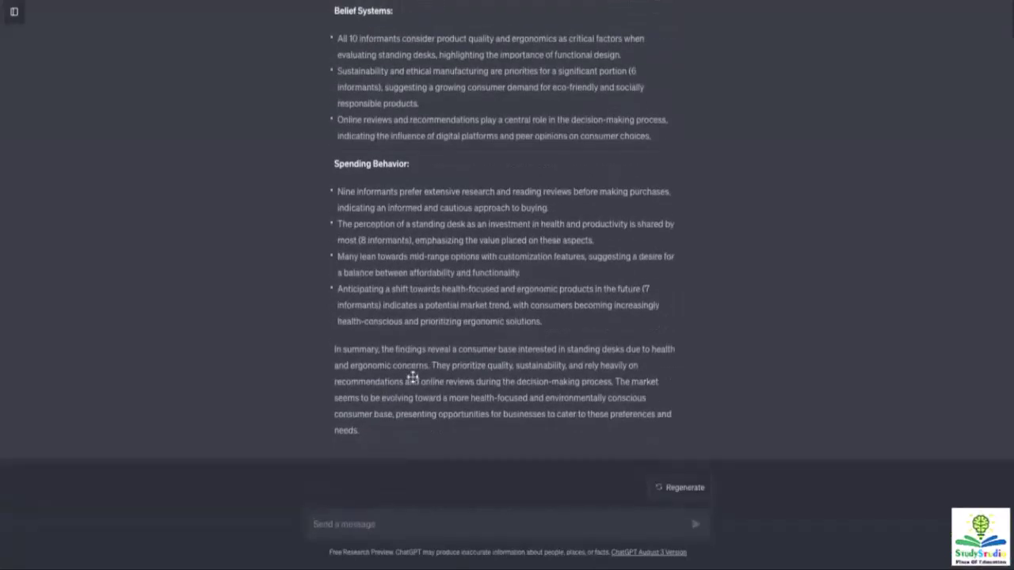